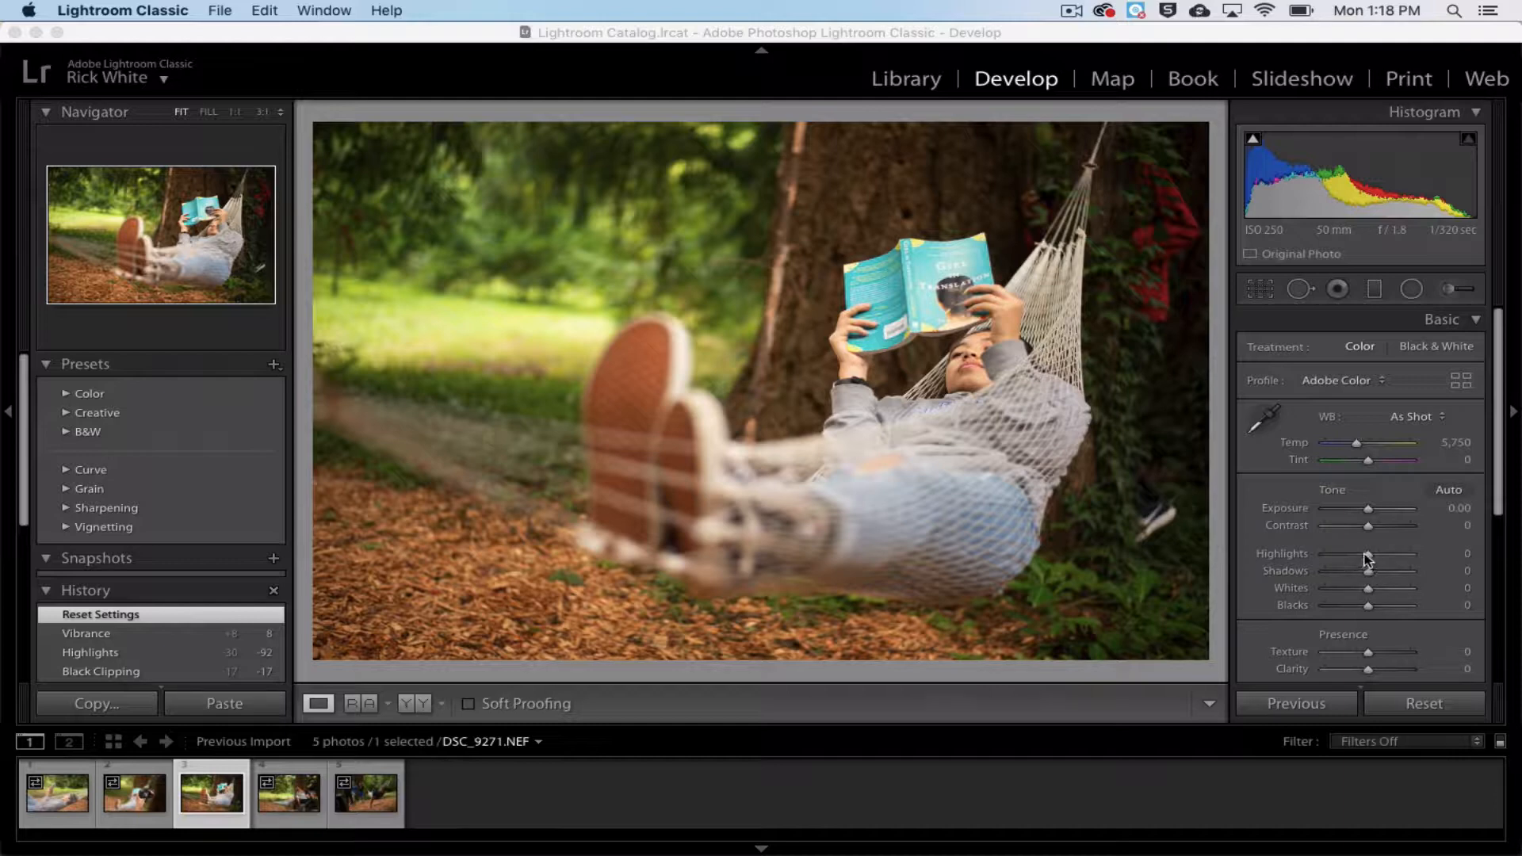
# Adjust the hammock photo with Highlights −57, Shadows +44, Whites +2, Blacks +3 and Vibrance +11.
pyautogui.moveTo(1372, 561)
pyautogui.mouseDown()
pyautogui.moveTo(1344, 559)
pyautogui.moveTo(1386, 574)
pyautogui.mouseUp()
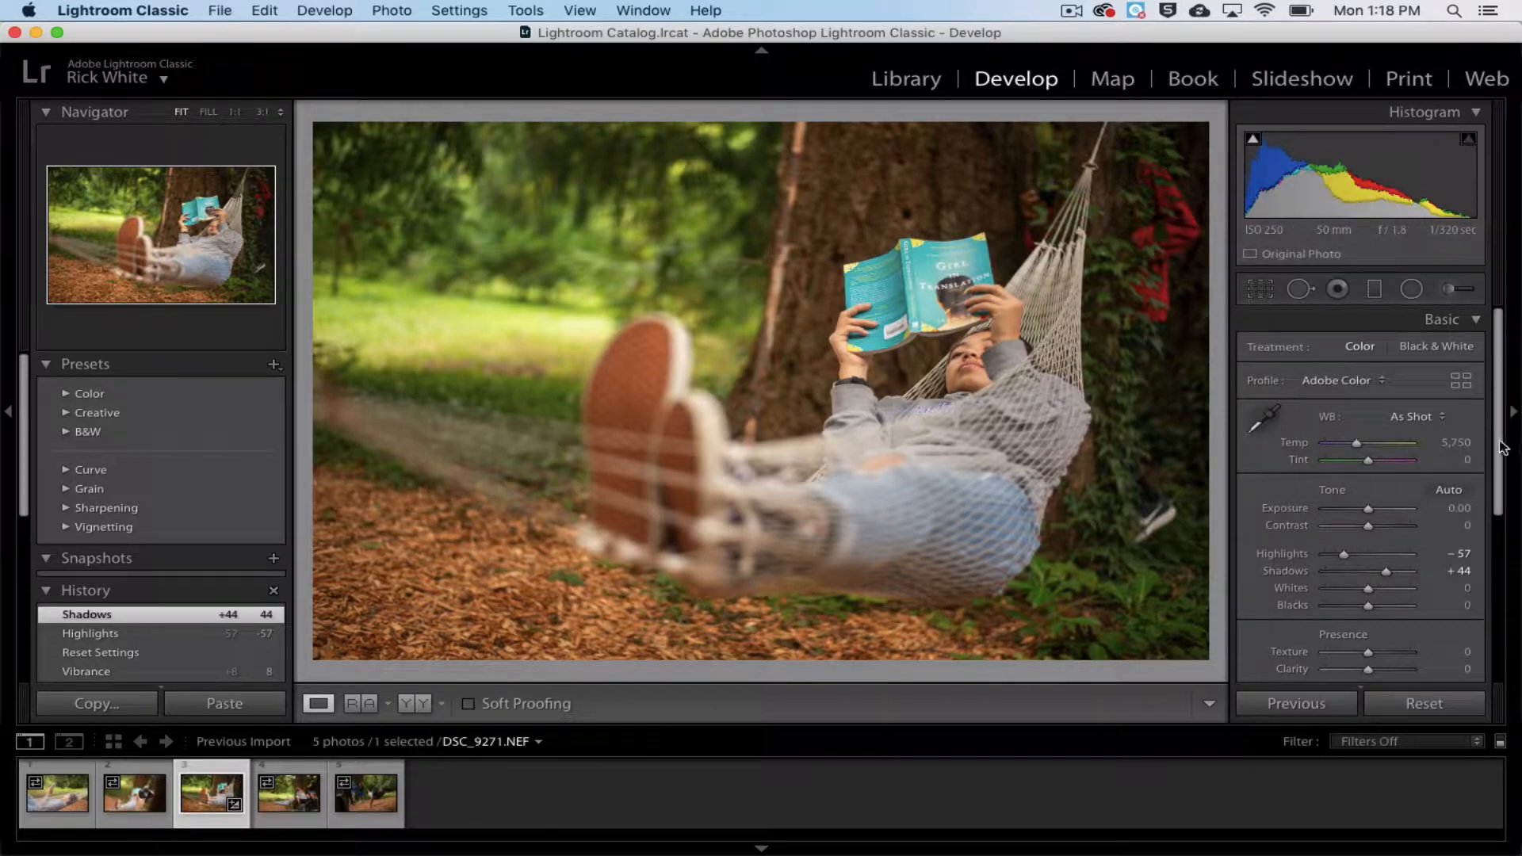
pyautogui.scroll(-3, 1498, 442)
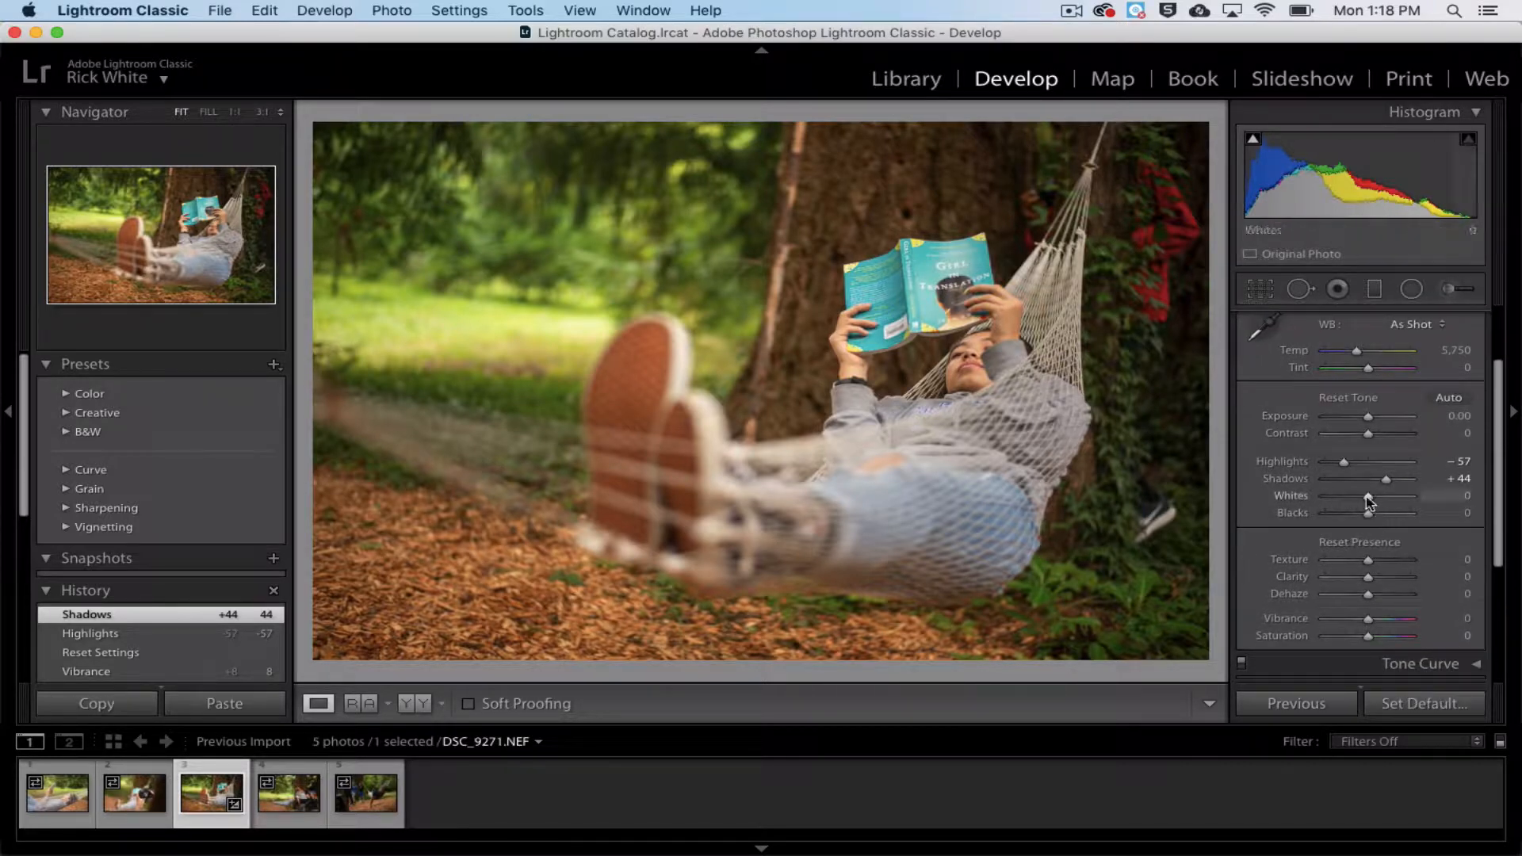
pyautogui.moveTo(1369, 496)
pyautogui.mouseDown()
pyautogui.moveTo(1391, 503)
pyautogui.moveTo(1369, 516)
pyautogui.mouseUp()
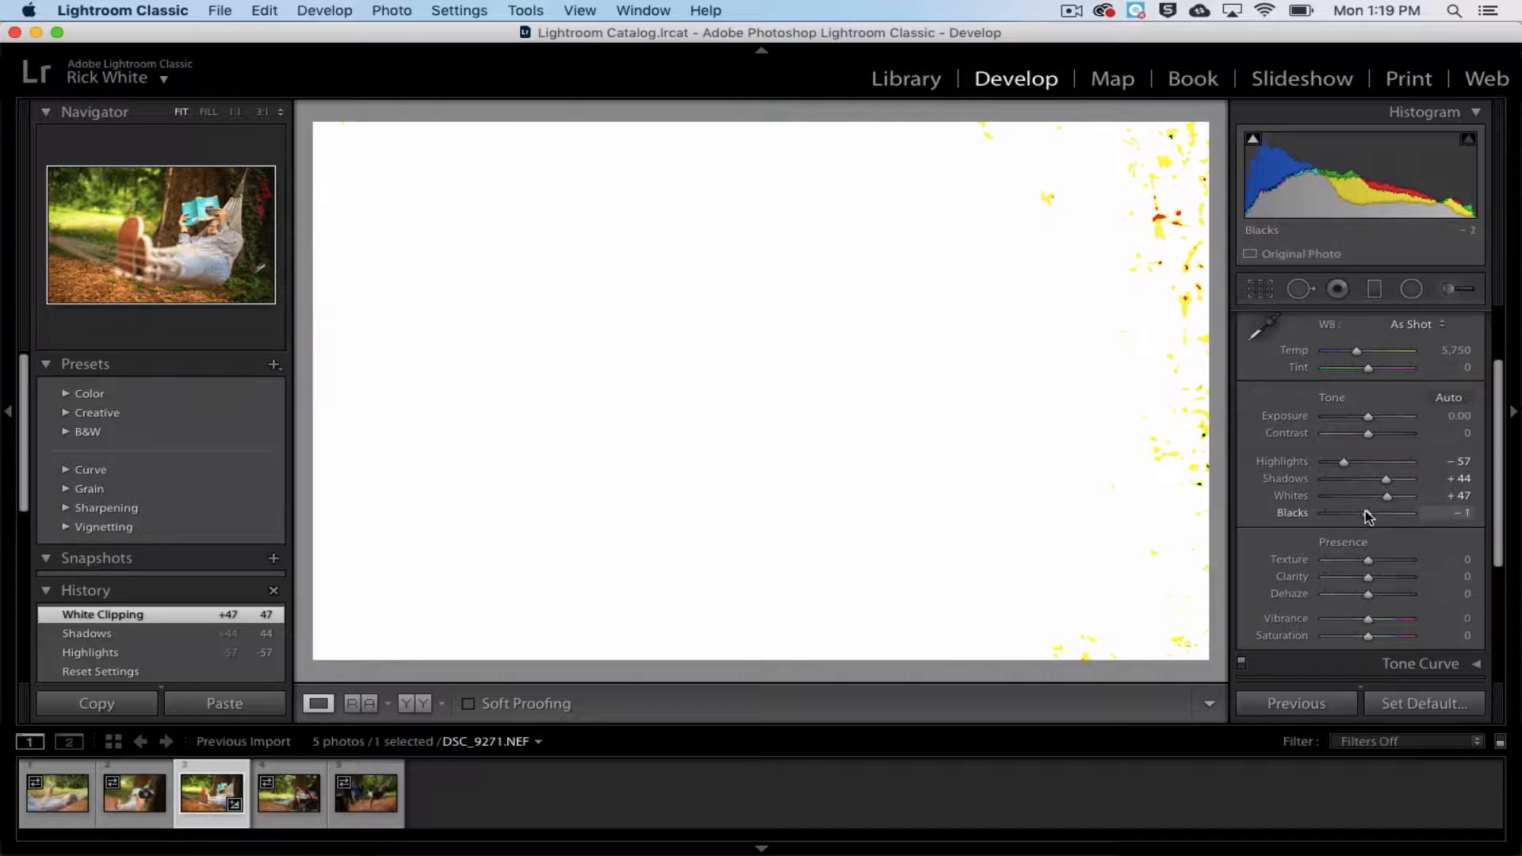
pyautogui.moveTo(1369, 516); pyautogui.dragTo(1370, 516)
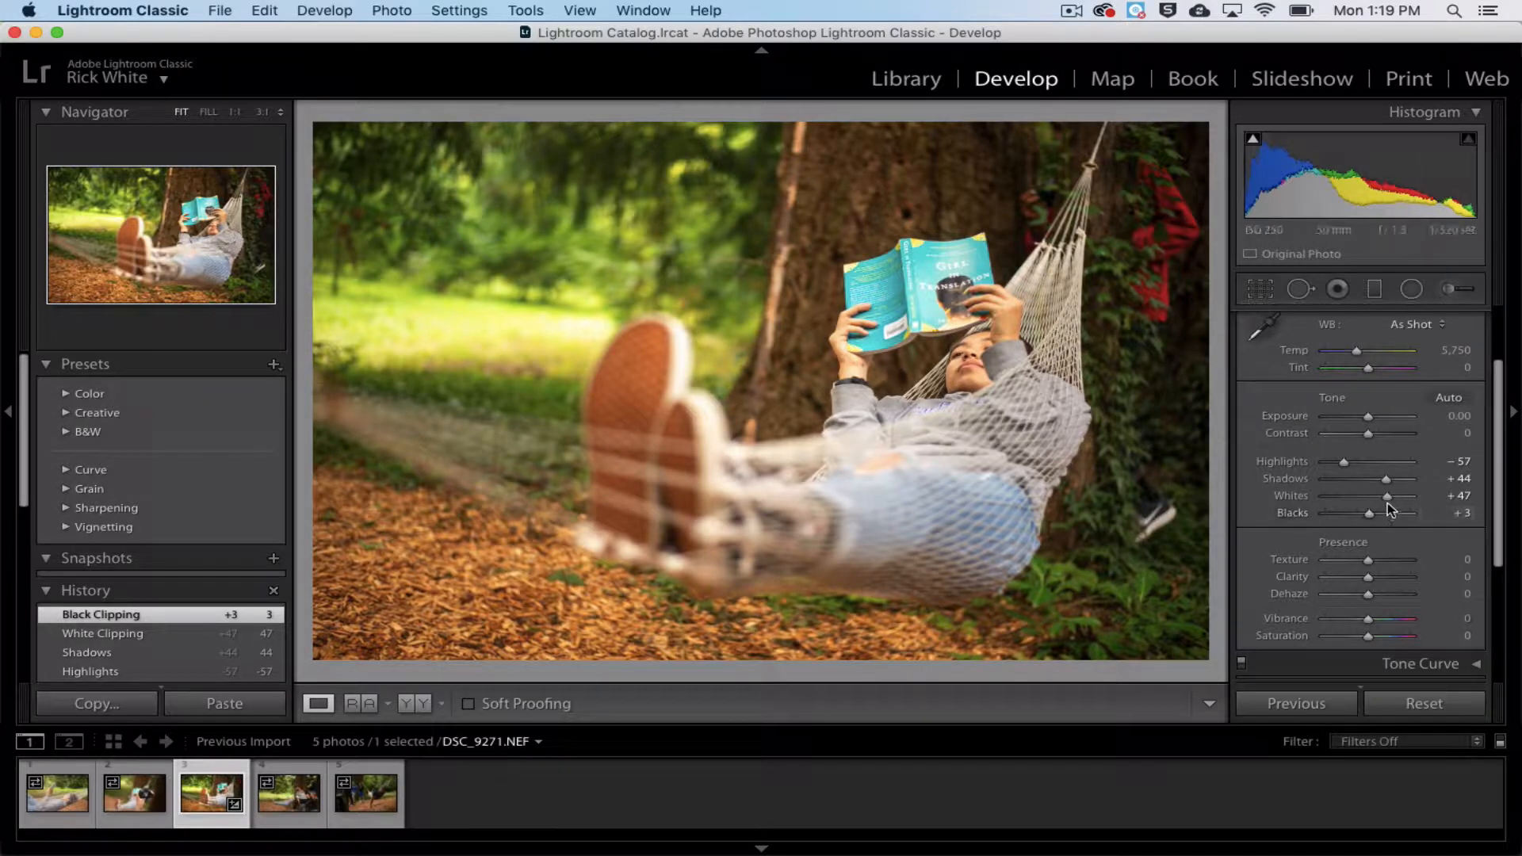
pyautogui.moveTo(1387, 497); pyautogui.dragTo(1361, 516)
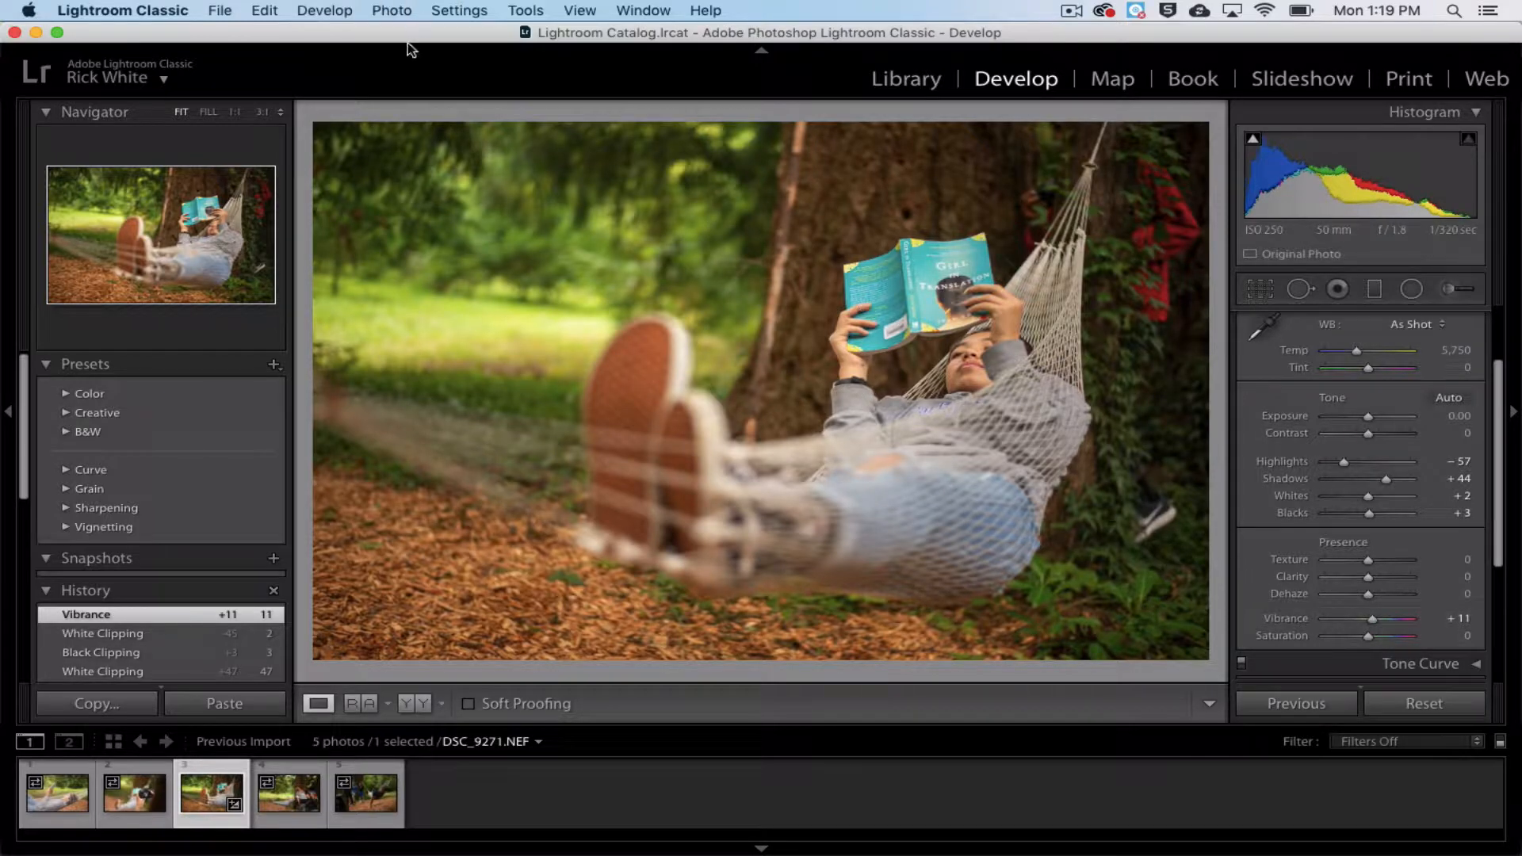
# Open the adjusted photo in Adobe Photoshop CC 2019 for further editing.
pyautogui.rightClick(596, 408)
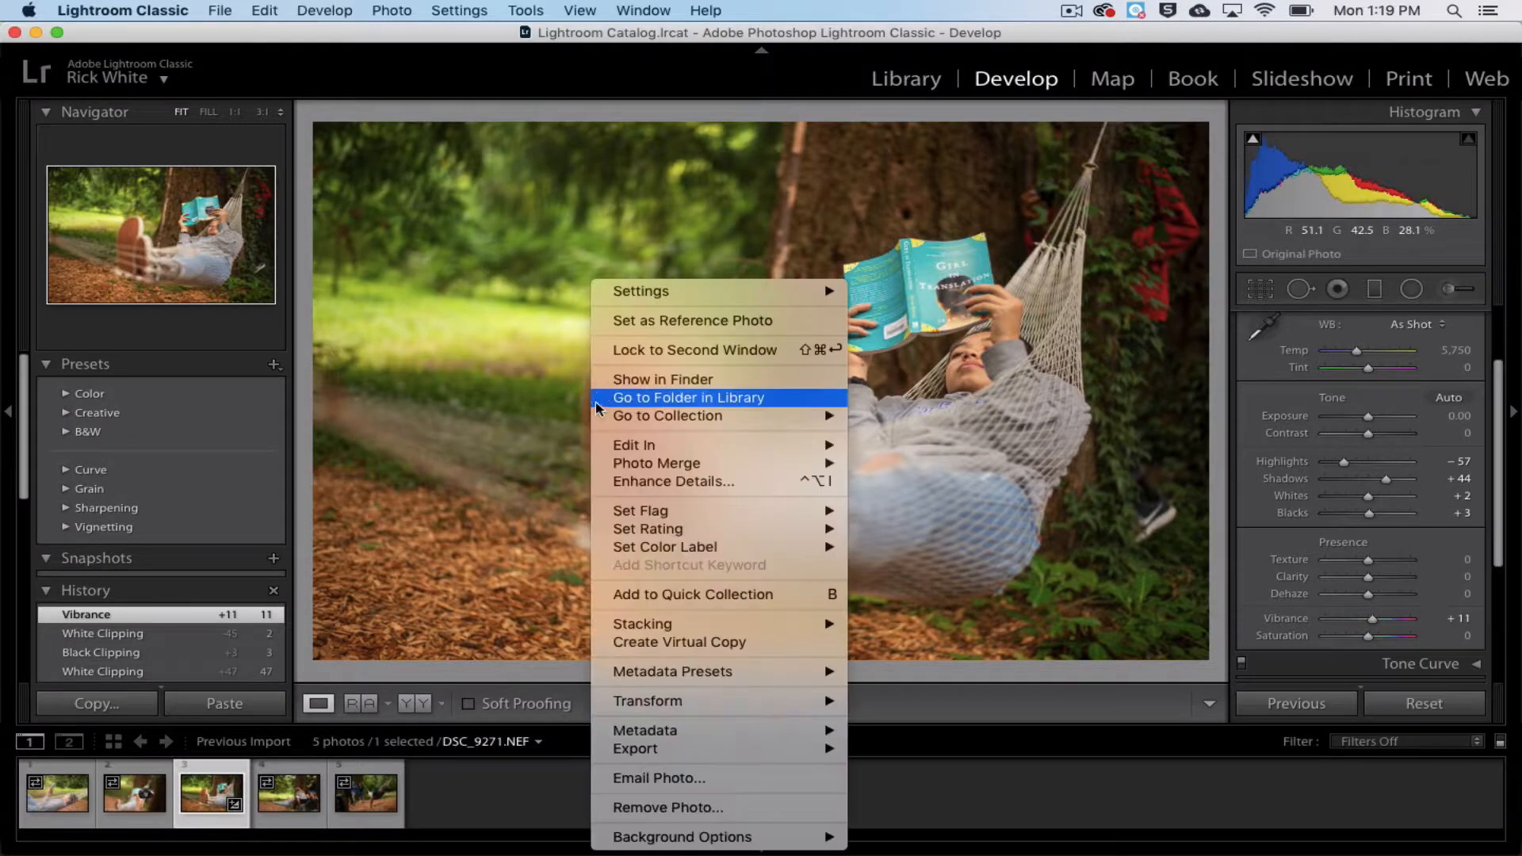
pyautogui.moveTo(795, 448)
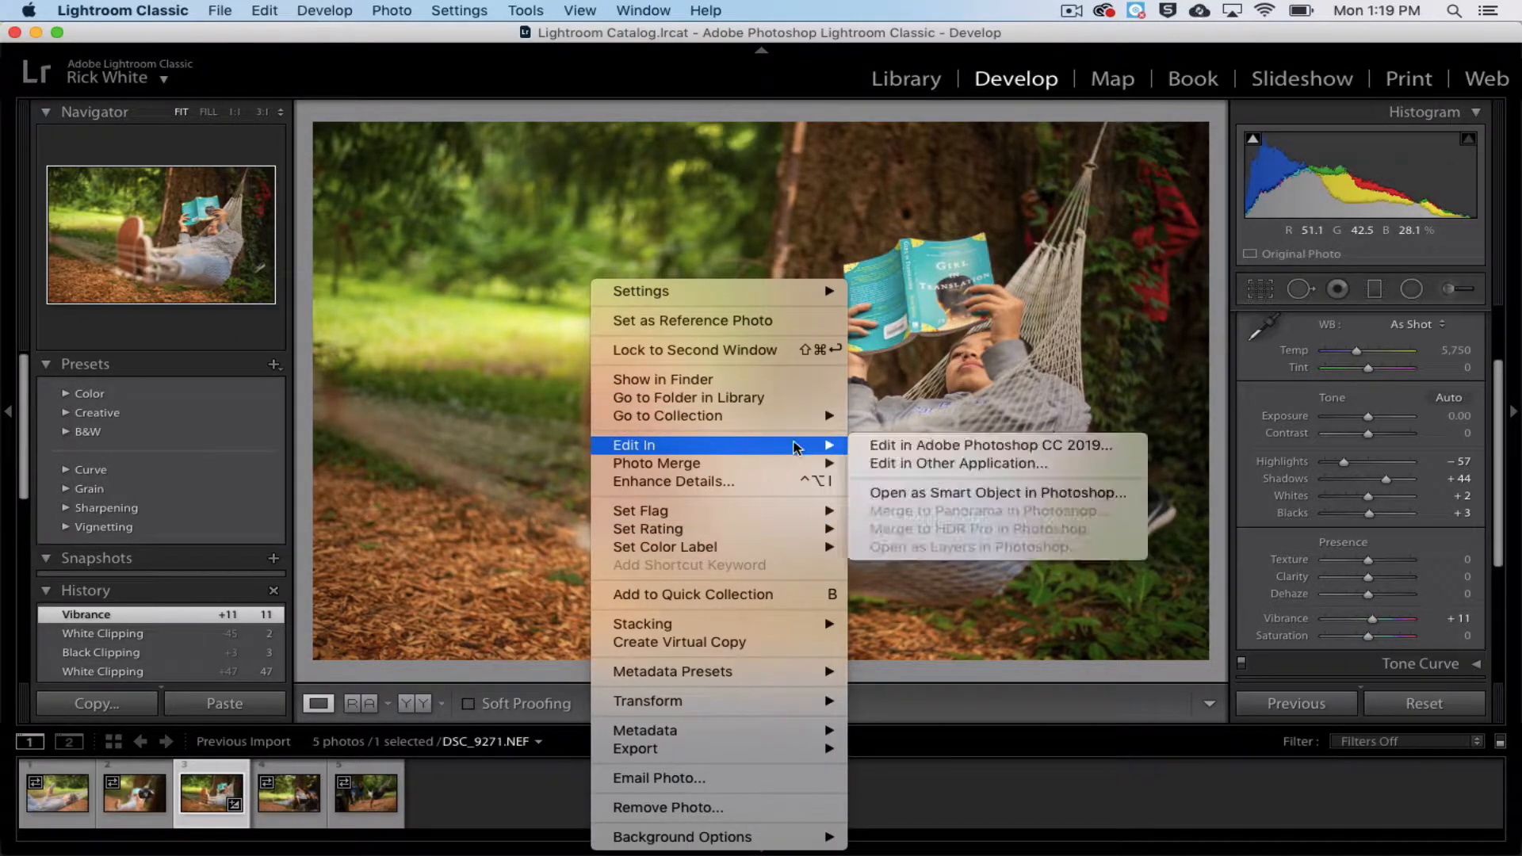
pyautogui.click(897, 446)
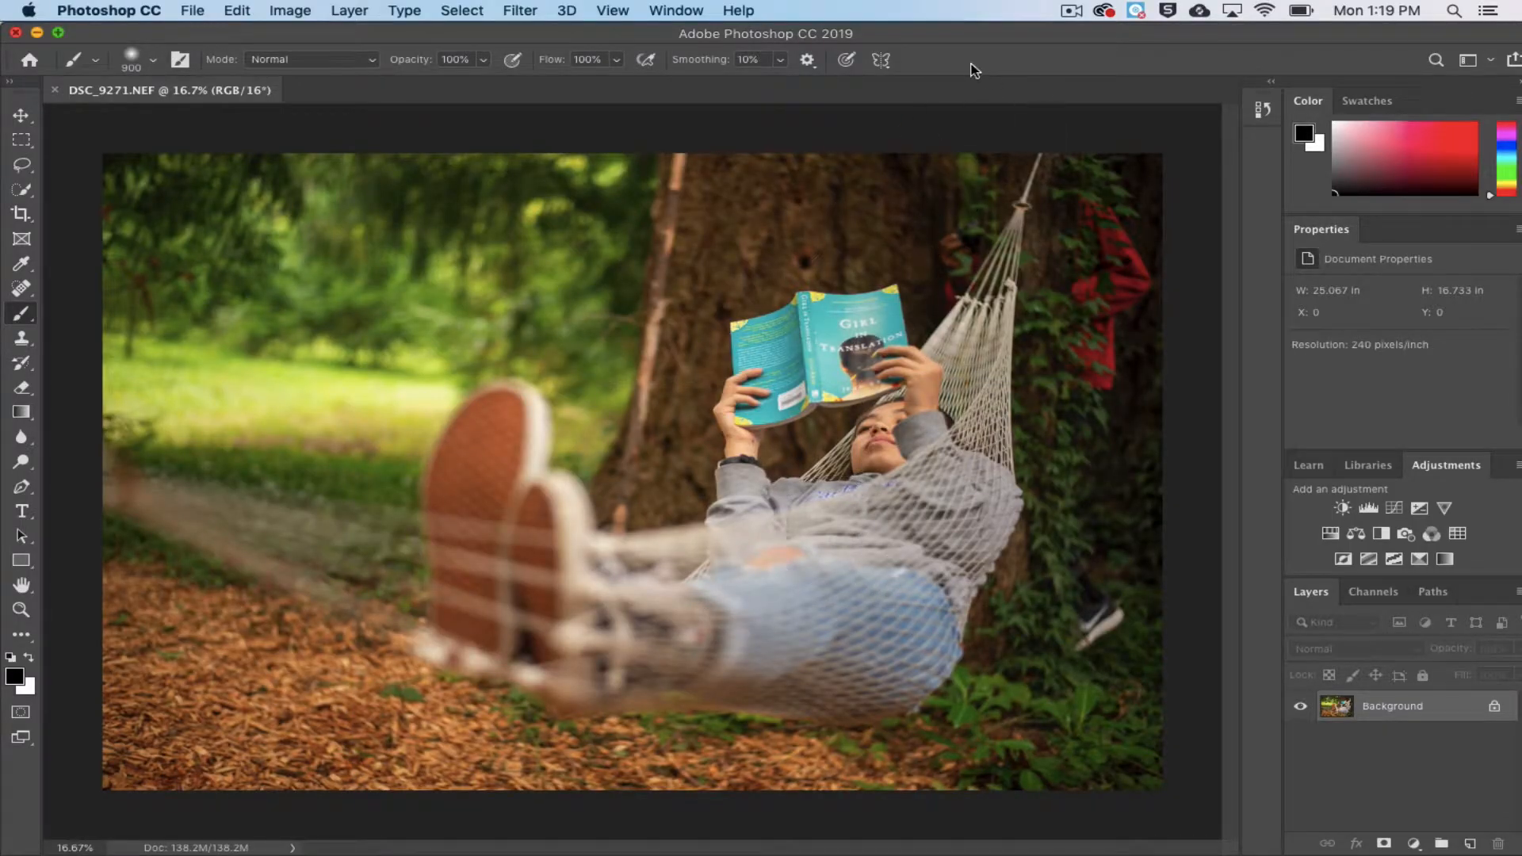
# Convert the locked background into a regular layer and make a duplicate of it named clean.
pyautogui.click(1494, 708)
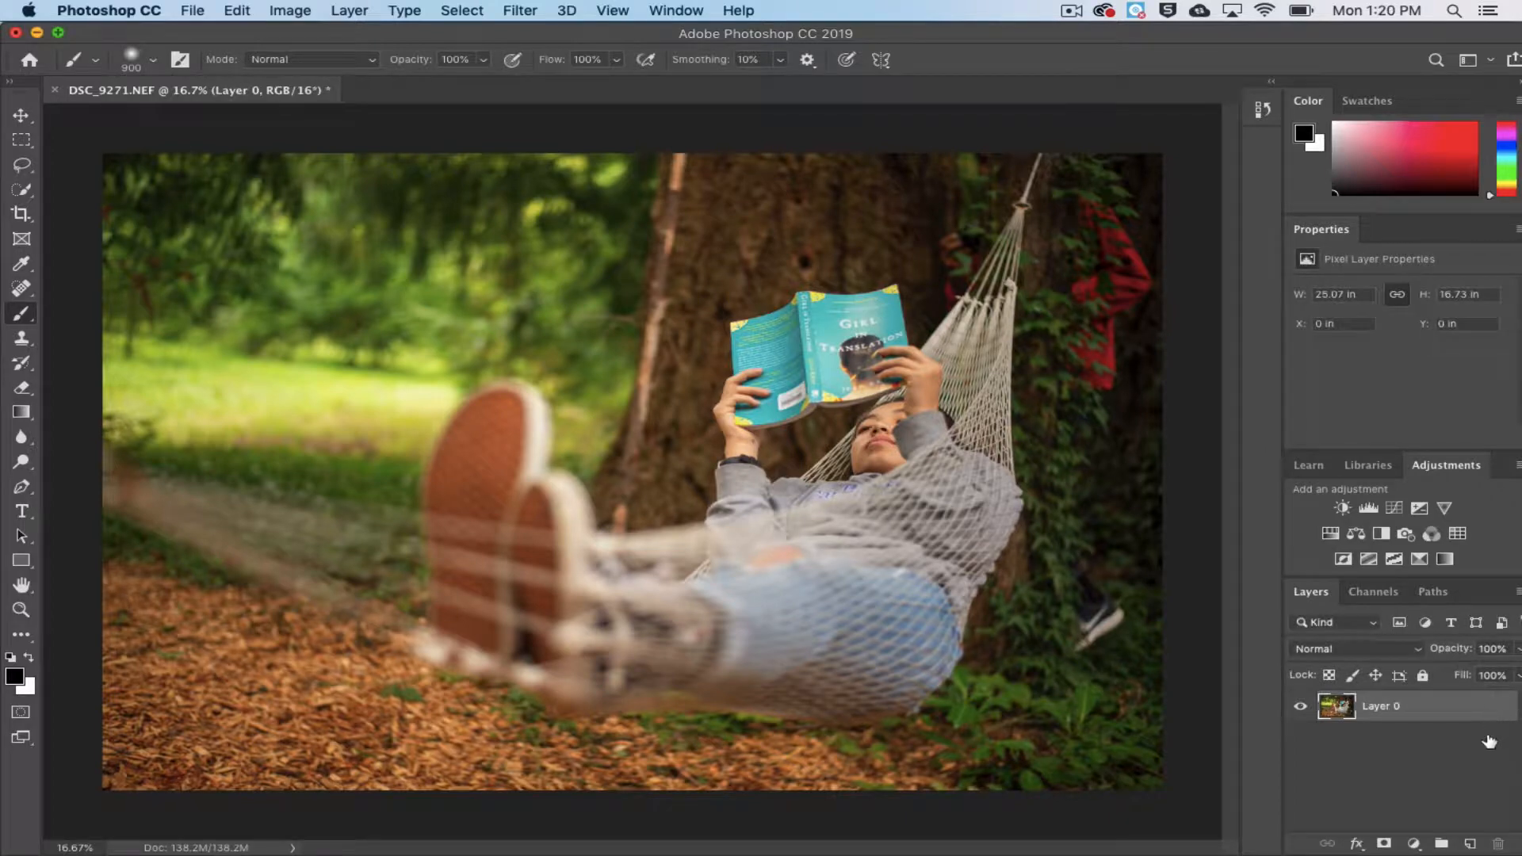
pyautogui.moveTo(1480, 715); pyautogui.dragTo(1471, 843)
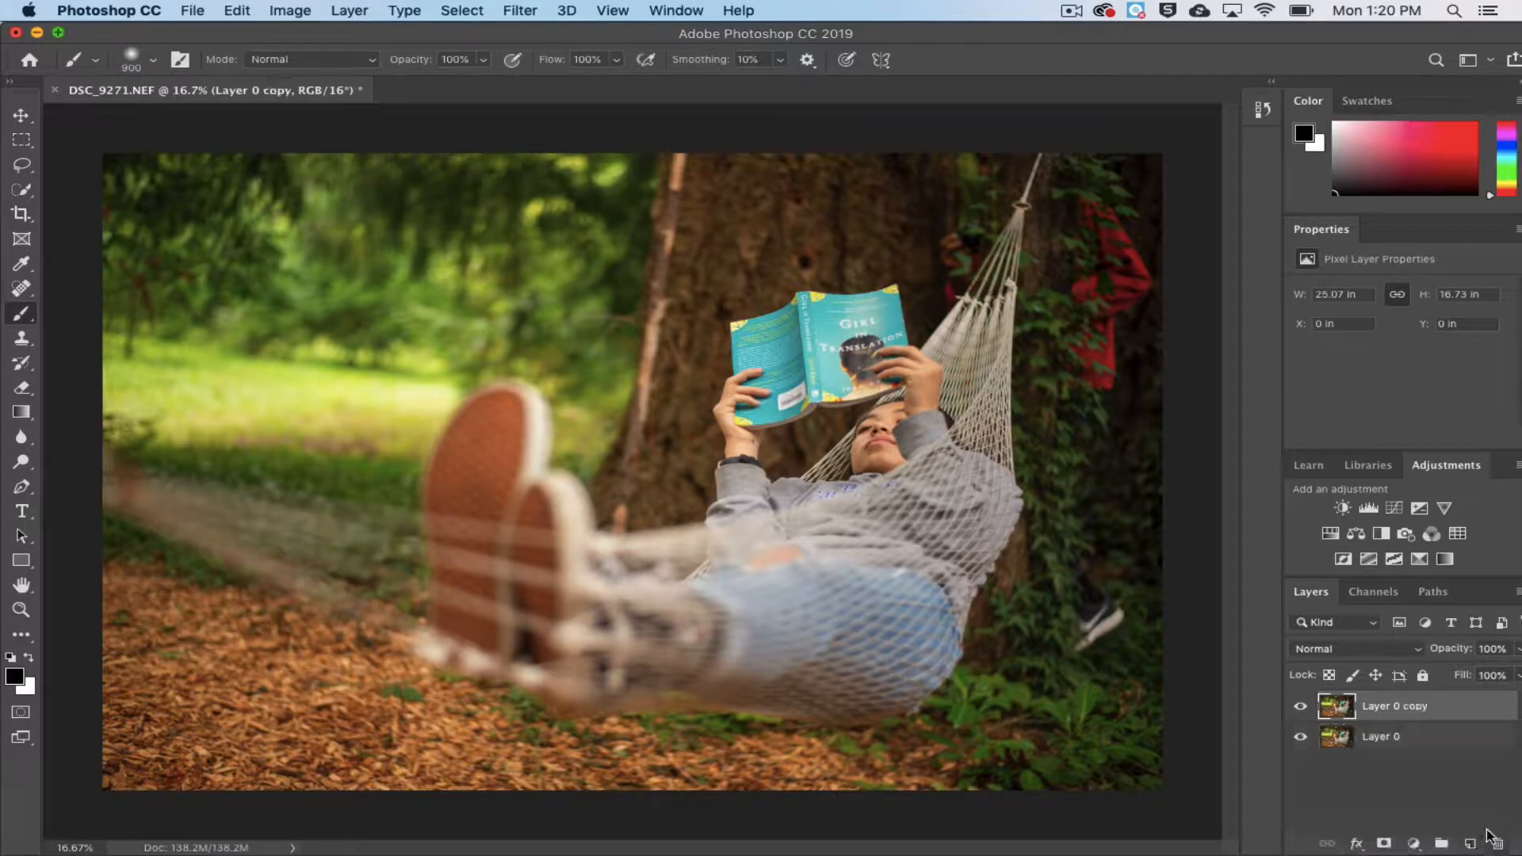
pyautogui.doubleClick(1387, 706)
pyautogui.write('C')
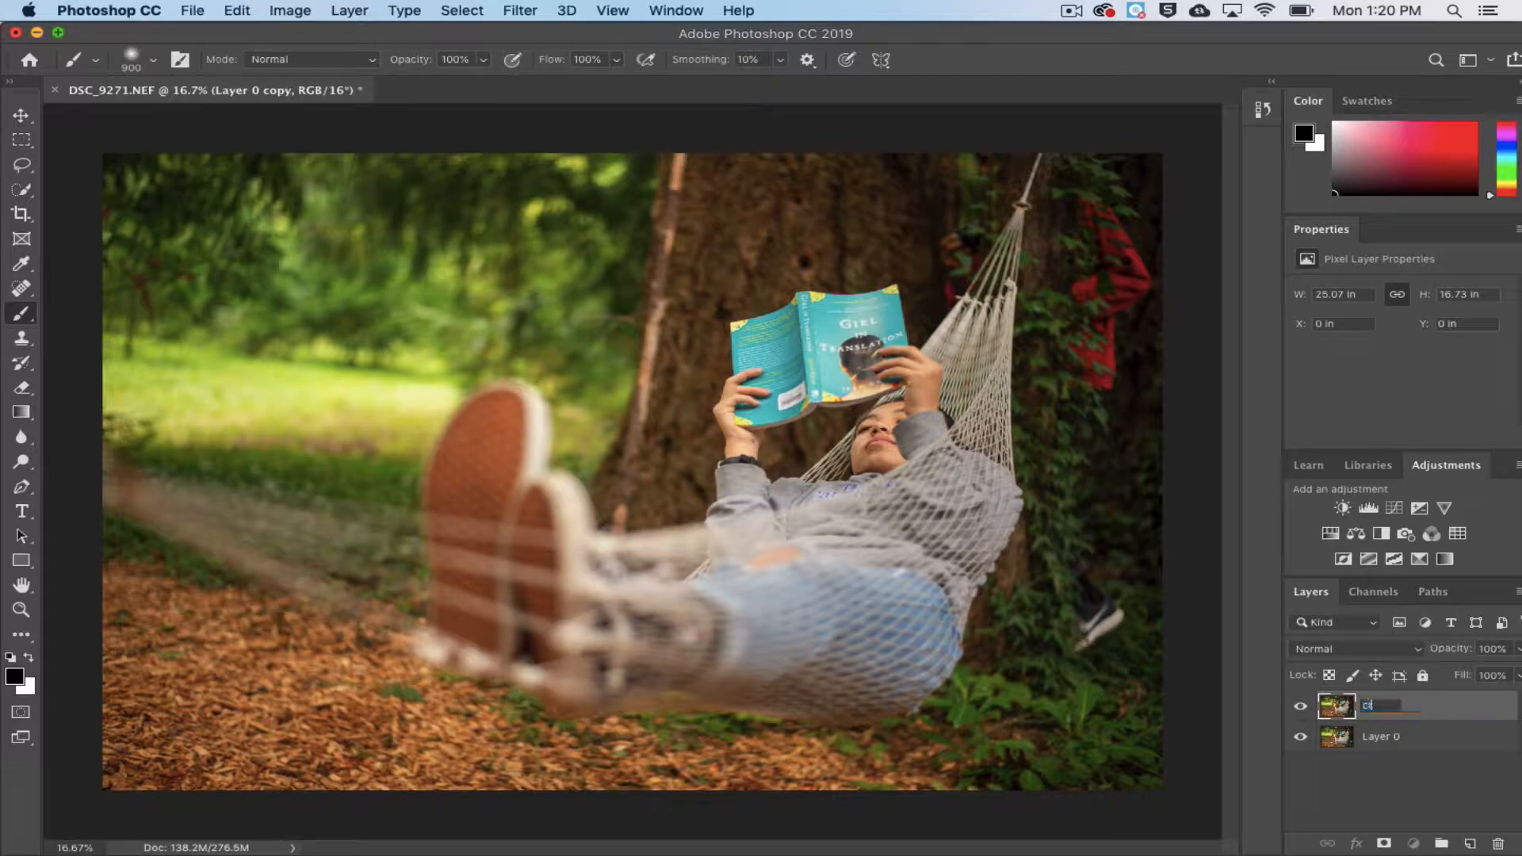
pyautogui.press('Return')
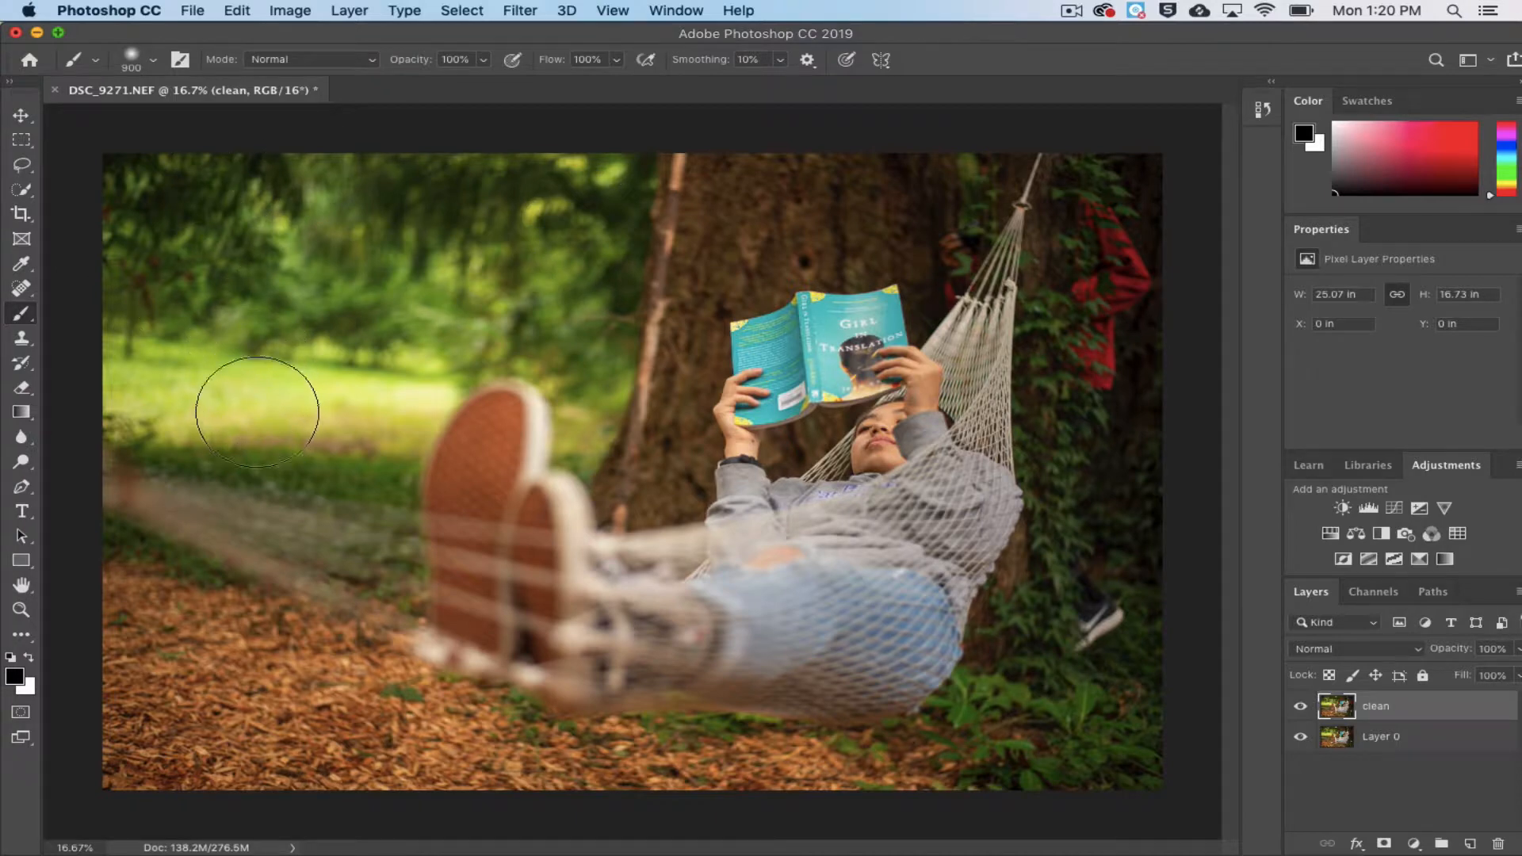
# Crop the photo tighter around the hammock and reader on all sides, to about 20.26 × 14.87 in.
pyautogui.click(21, 214)
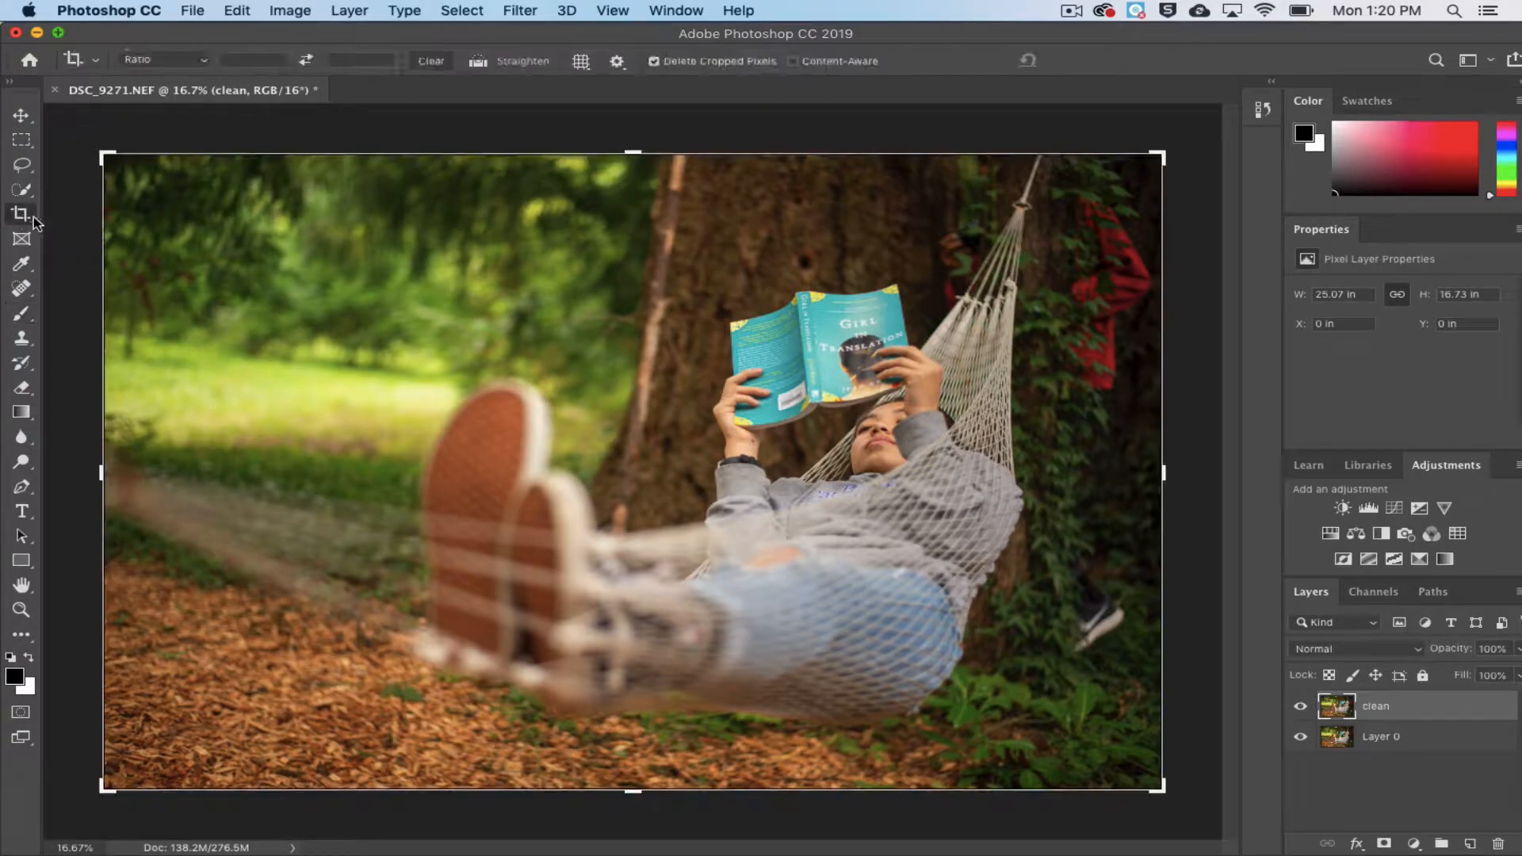
pyautogui.moveTo(1167, 795); pyautogui.dragTo(1112, 765)
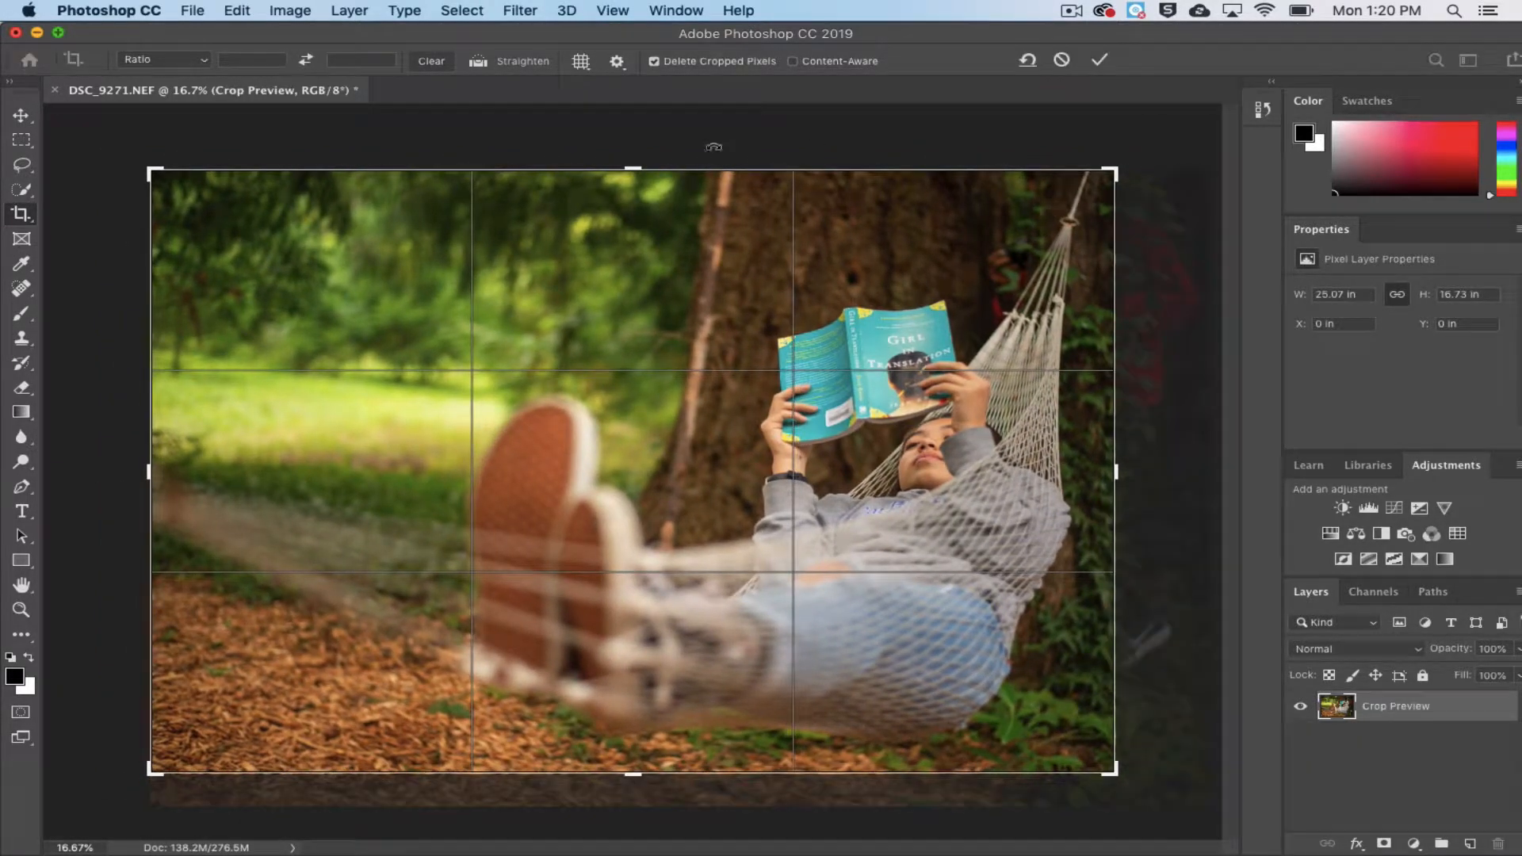
pyautogui.moveTo(632, 169); pyautogui.dragTo(681, 194)
pyautogui.moveTo(912, 450)
pyautogui.mouseDown()
pyautogui.moveTo(943, 458)
pyautogui.moveTo(906, 456)
pyautogui.mouseUp()
pyautogui.moveTo(154, 463); pyautogui.dragTo(207, 466)
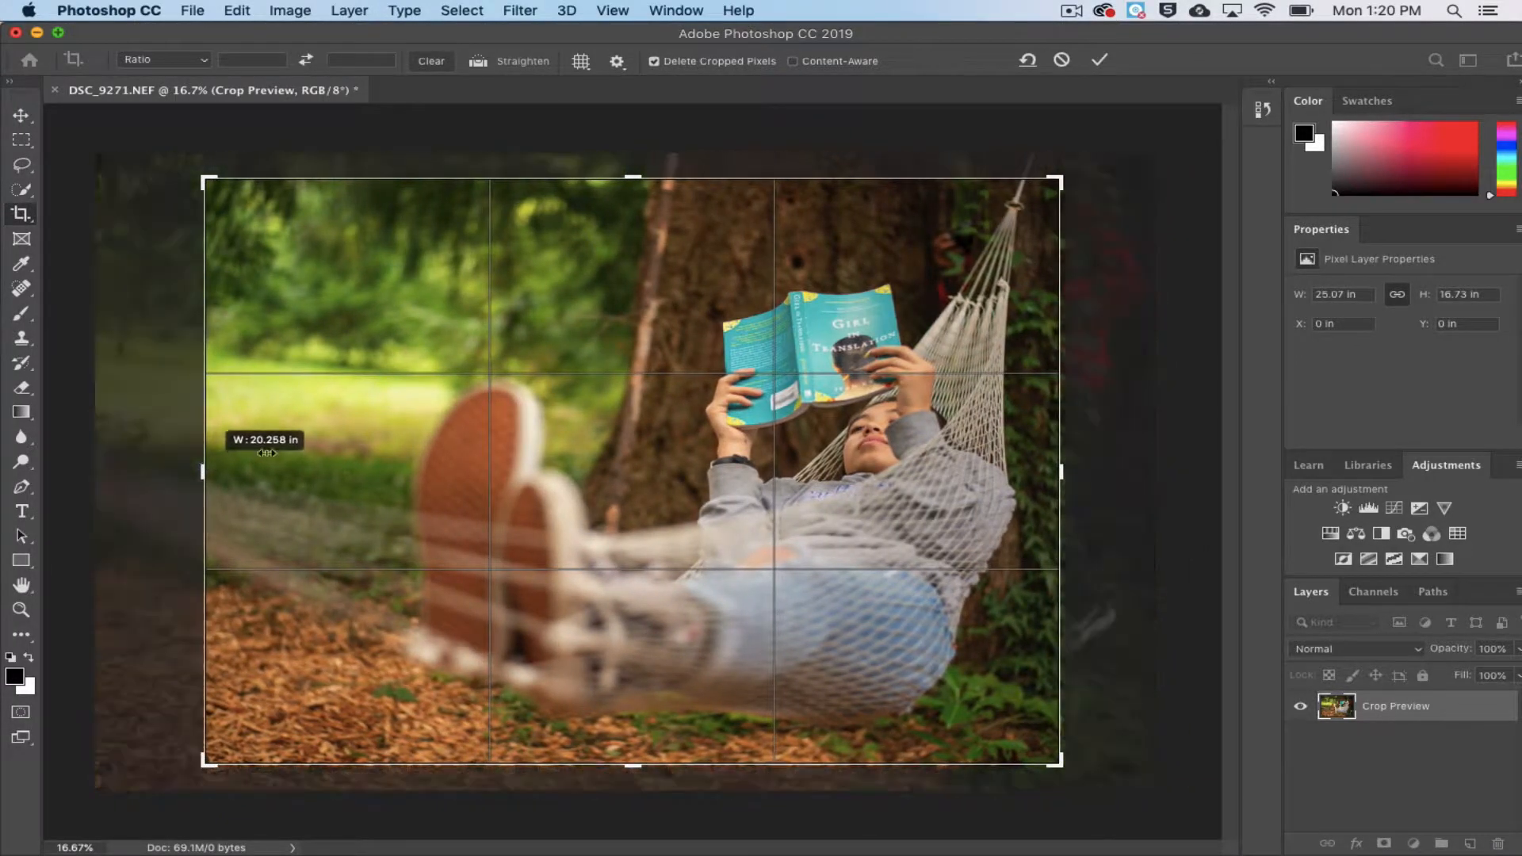
pyautogui.moveTo(629, 771); pyautogui.dragTo(628, 749)
pyautogui.moveTo(638, 192); pyautogui.dragTo(740, 159)
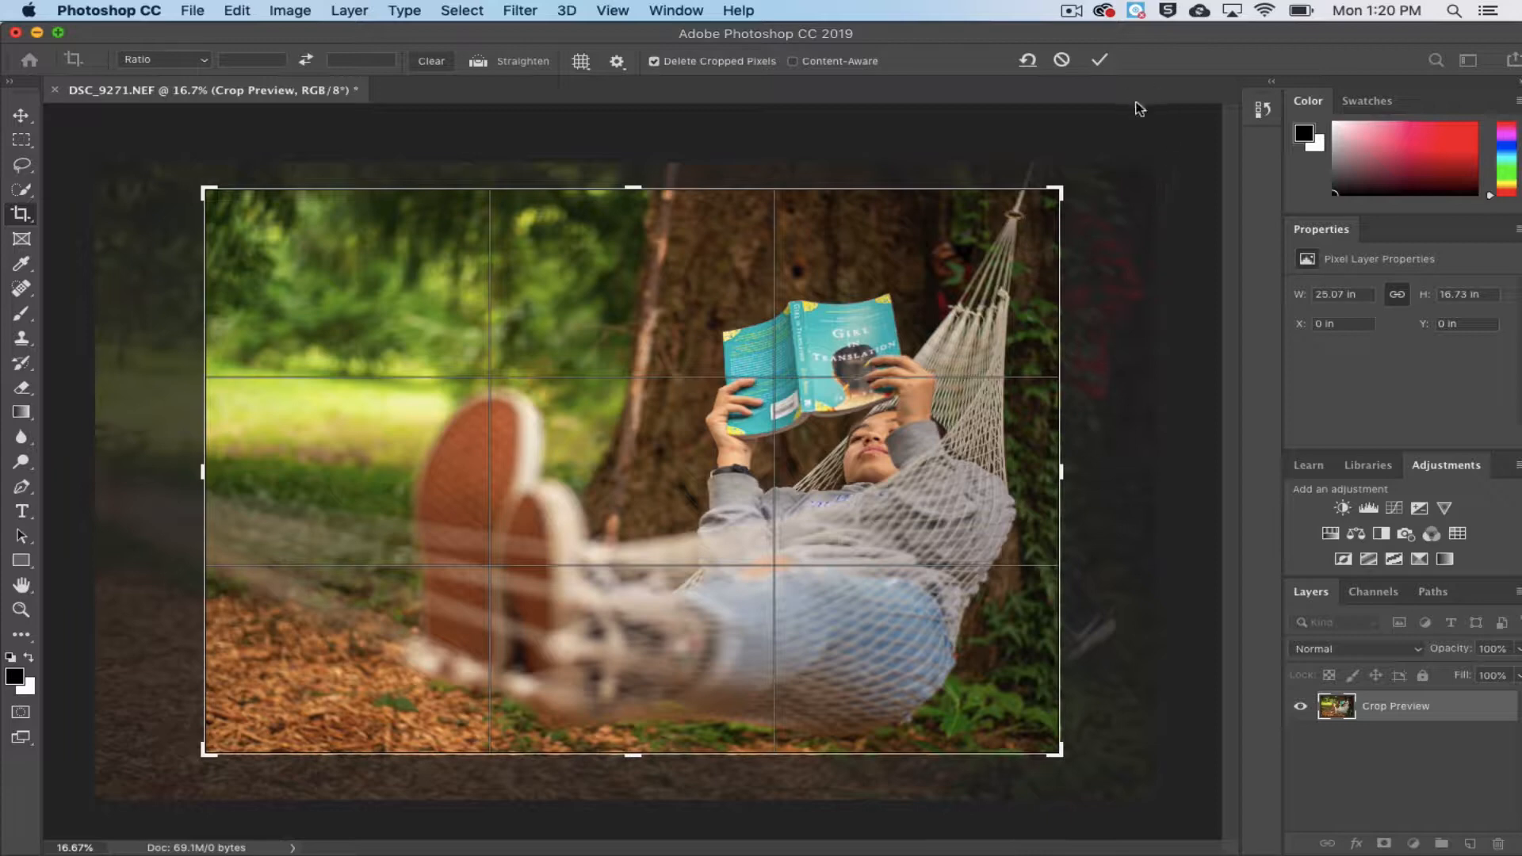
pyautogui.click(1099, 64)
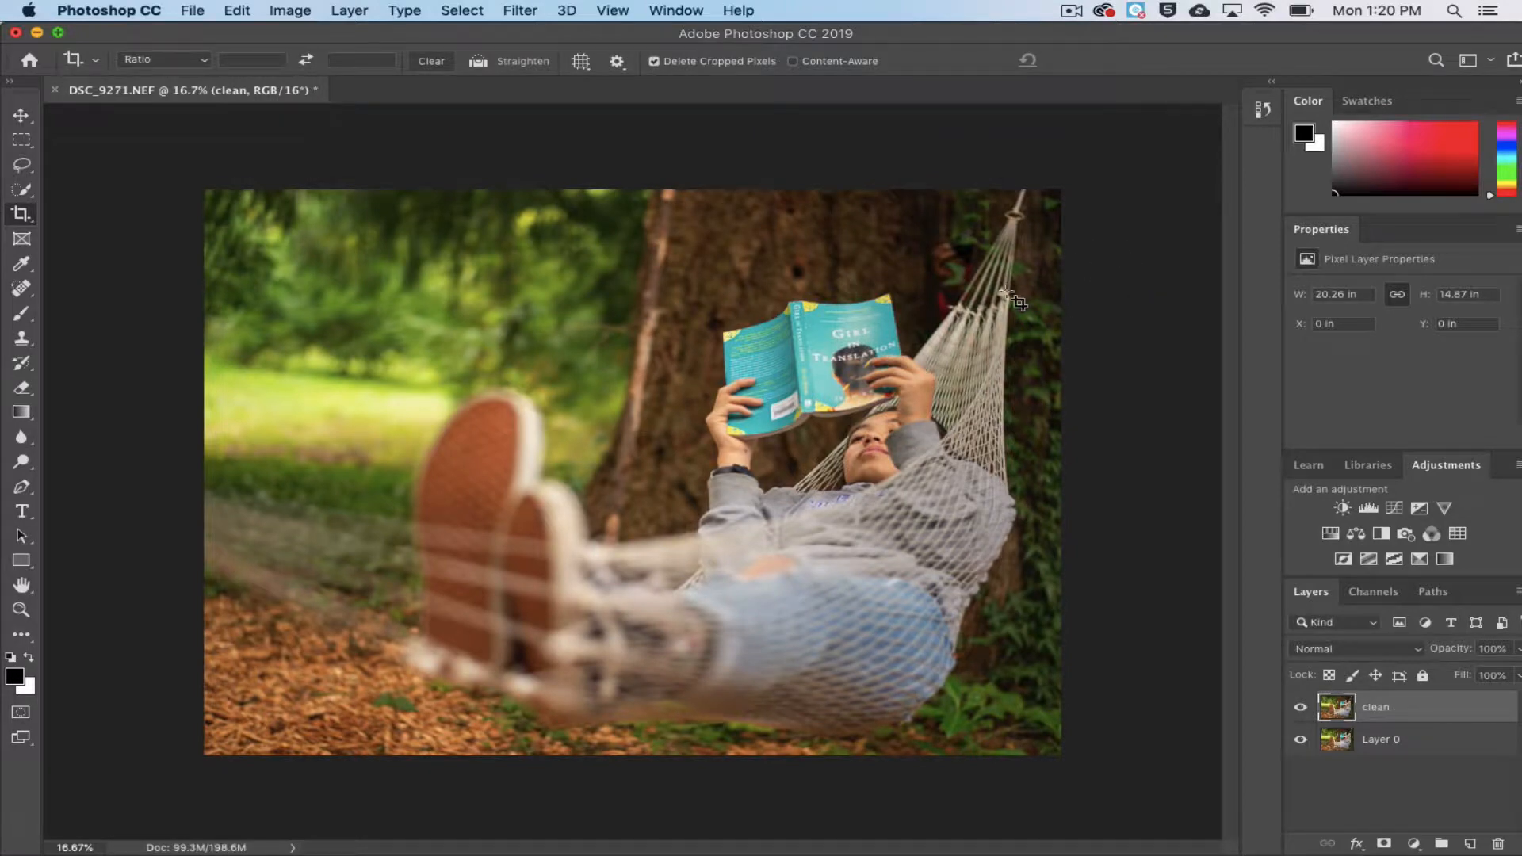
# Paint out the person with the camera behind the hammock ropes using the content-aware Spot Healing Brush at size 80.
pyautogui.press('z')
pyautogui.click(630, 60)
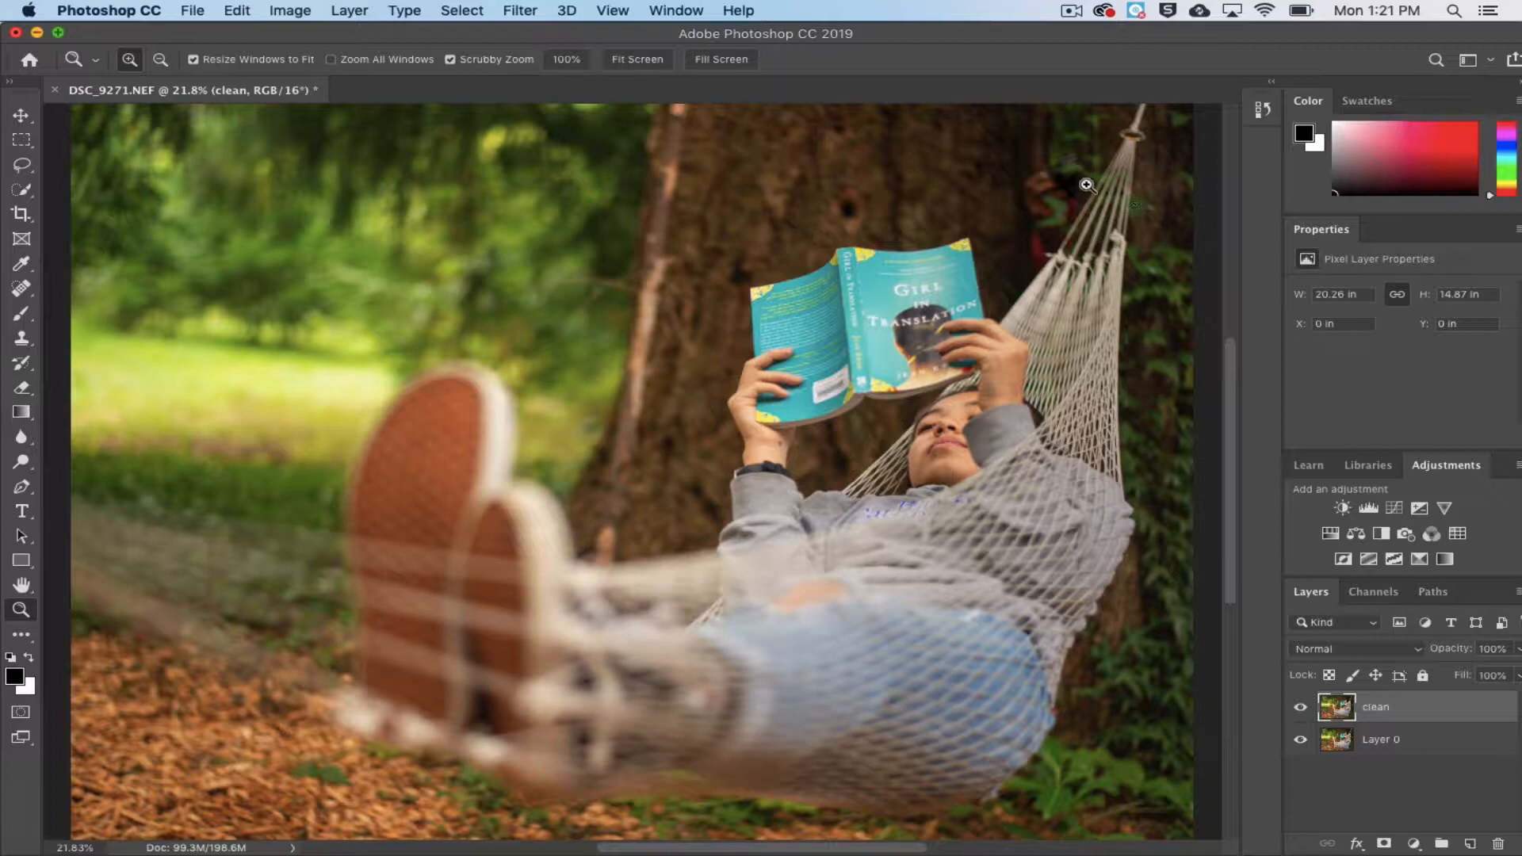
pyautogui.moveTo(1067, 187); pyautogui.dragTo(995, 265)
pyautogui.moveTo(934, 322); pyautogui.dragTo(823, 306)
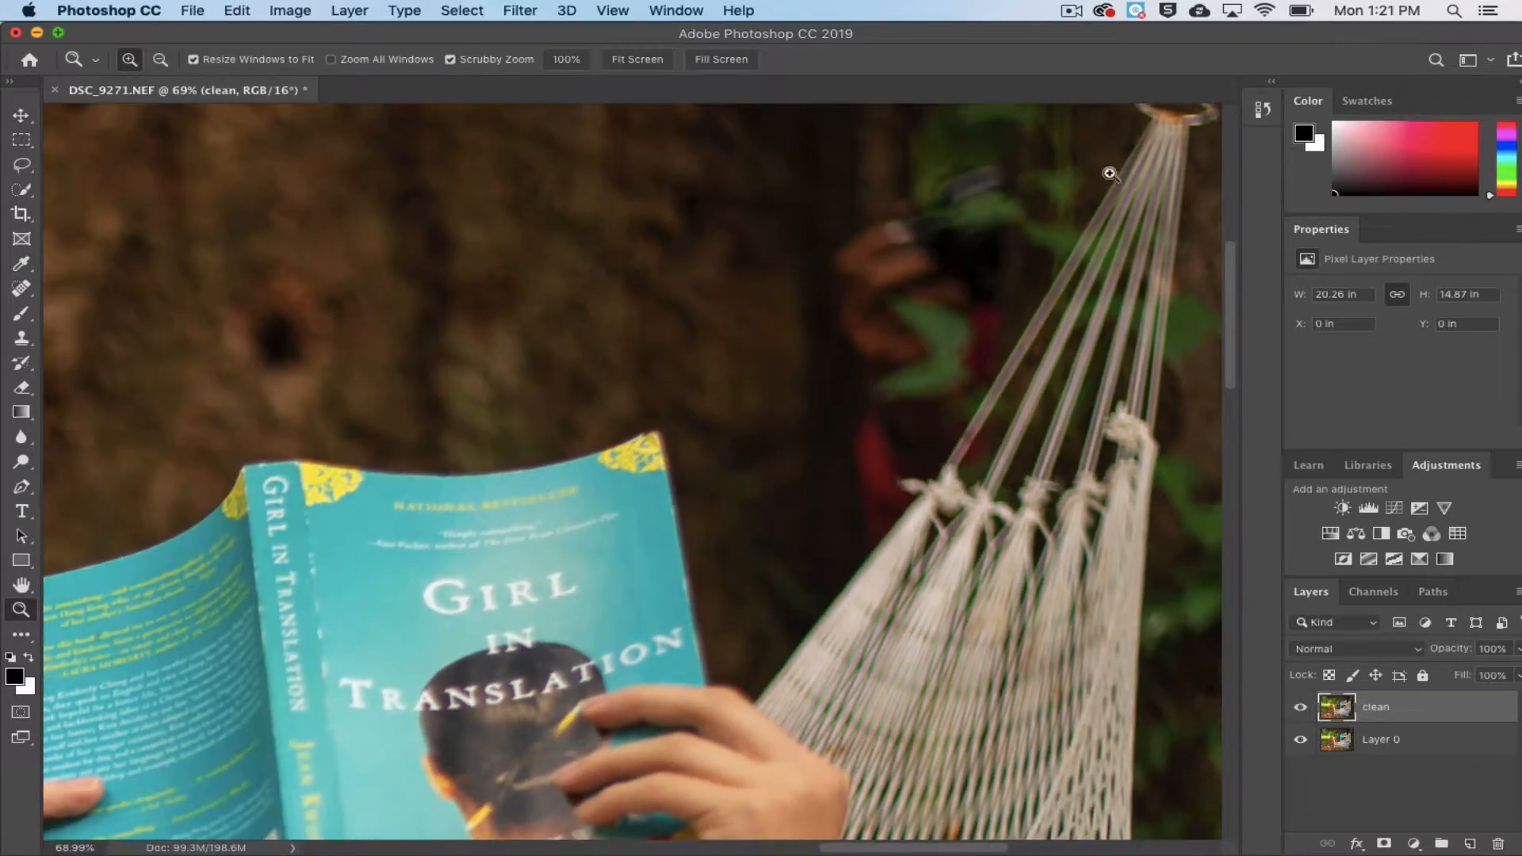
pyautogui.click(21, 290)
pyautogui.rightClick(24, 294)
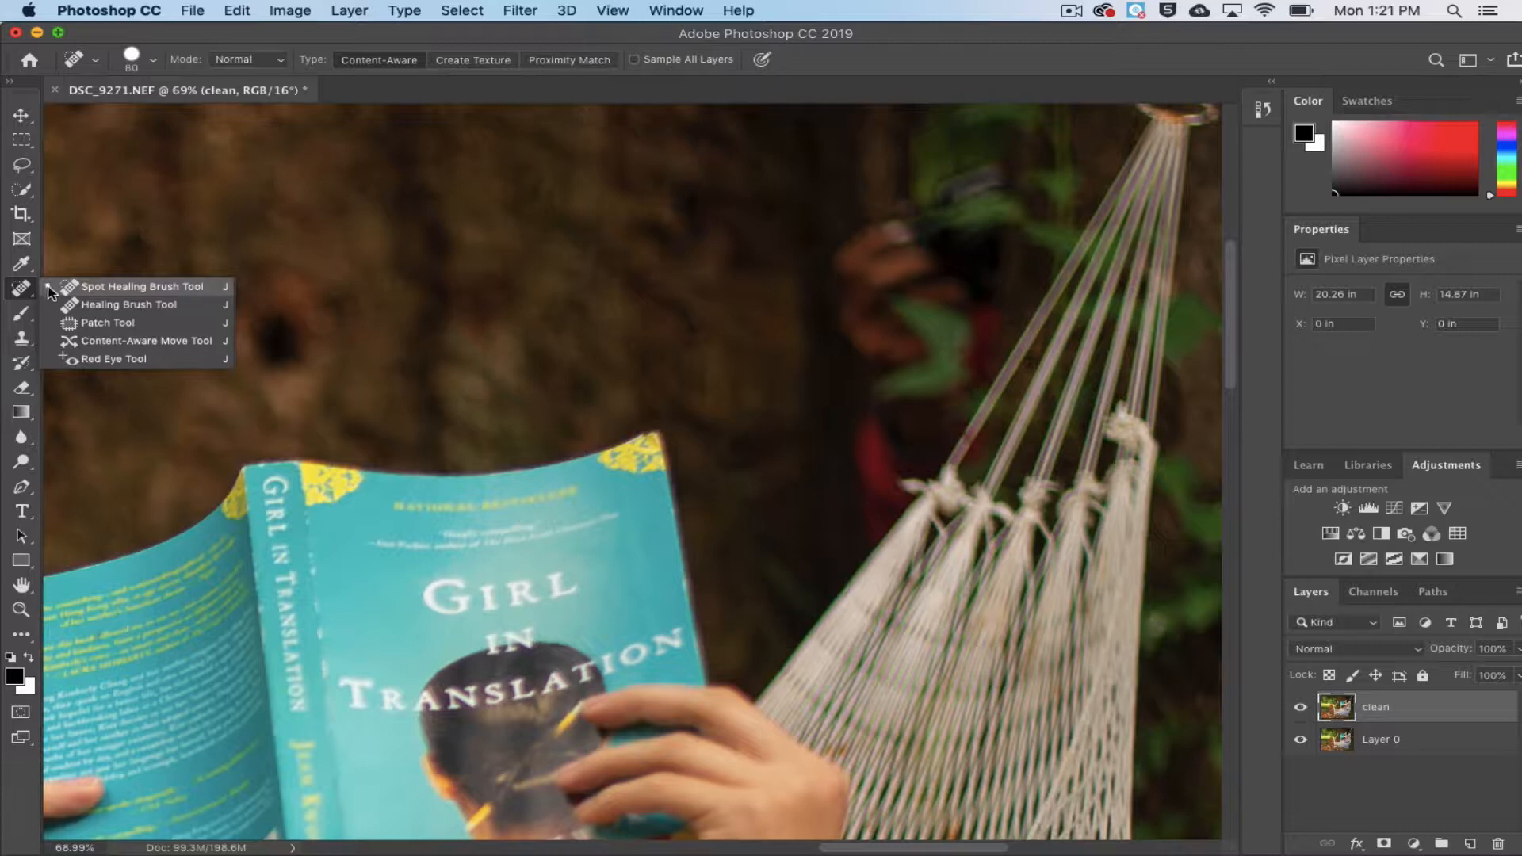
pyautogui.click(22, 290)
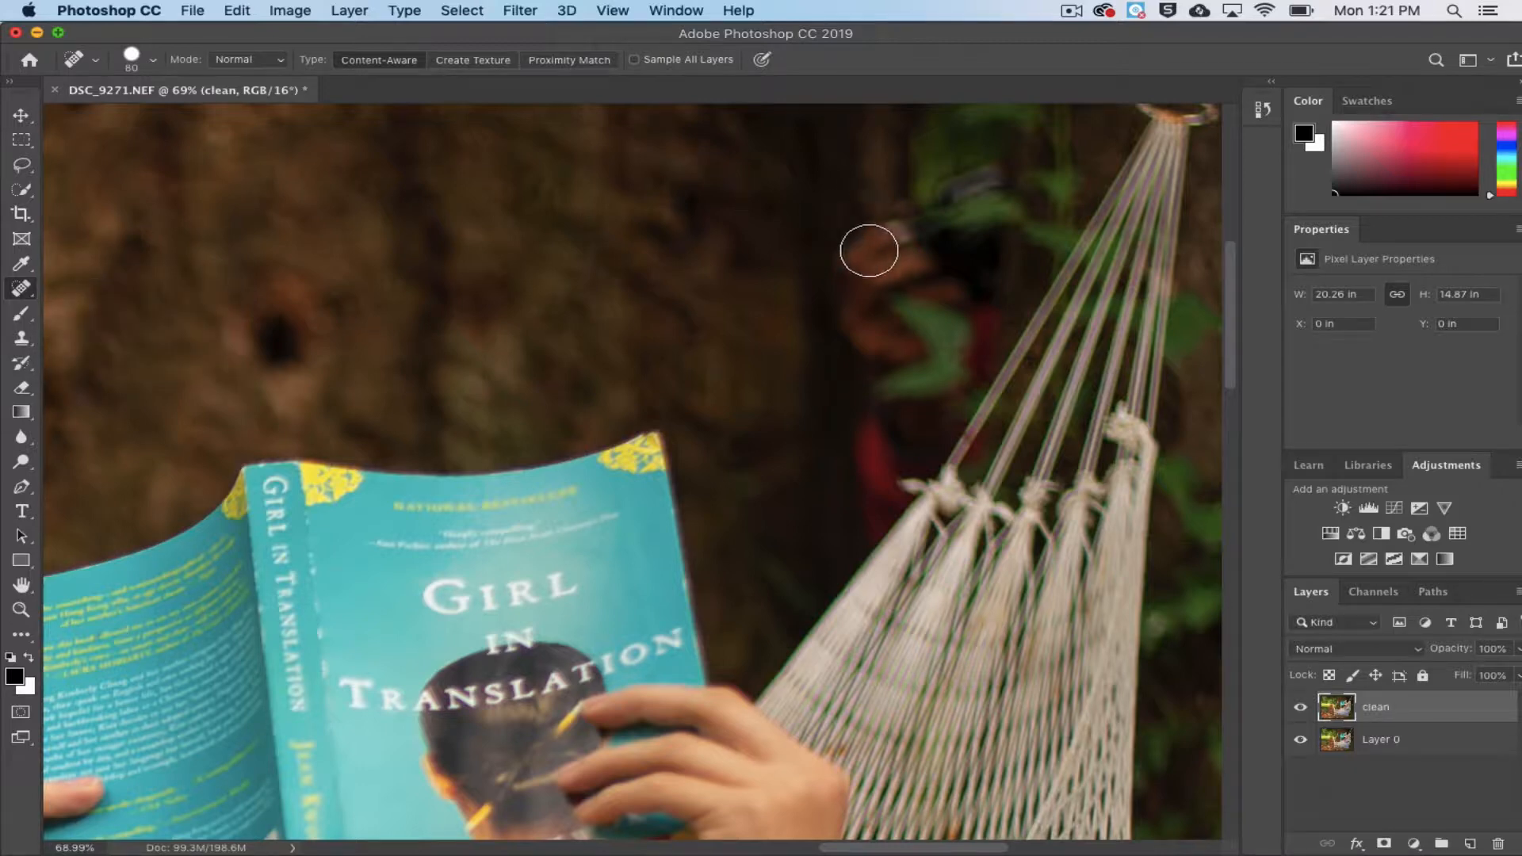
pyautogui.moveTo(896, 224)
pyautogui.mouseDown()
pyautogui.moveTo(857, 264)
pyautogui.moveTo(862, 305)
pyautogui.moveTo(895, 305)
pyautogui.moveTo(914, 254)
pyautogui.moveTo(974, 284)
pyautogui.moveTo(939, 198)
pyautogui.moveTo(989, 179)
pyautogui.moveTo(931, 286)
pyautogui.moveTo(988, 314)
pyautogui.moveTo(980, 359)
pyautogui.moveTo(884, 414)
pyautogui.moveTo(871, 506)
pyautogui.moveTo(897, 463)
pyautogui.moveTo(861, 399)
pyautogui.moveTo(891, 350)
pyautogui.mouseUp()
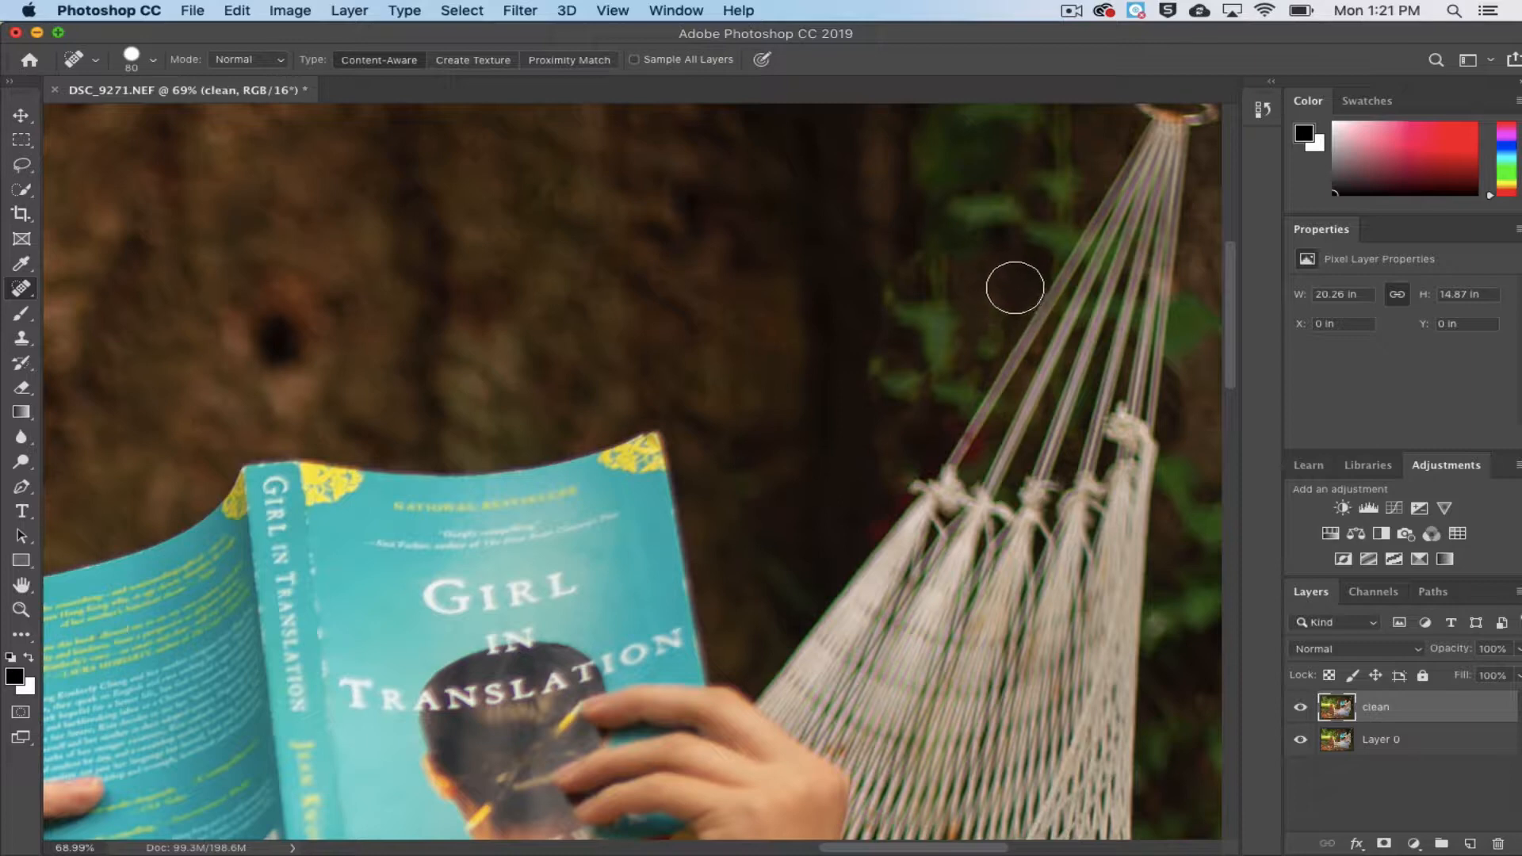
# Heal the leftover patches in the ivy and along the trunk edge beside the ropes with brush size 50.
pyautogui.press('[')
pyautogui.press('[')
pyautogui.press('[')
pyautogui.moveTo(1018, 271); pyautogui.dragTo(998, 232)
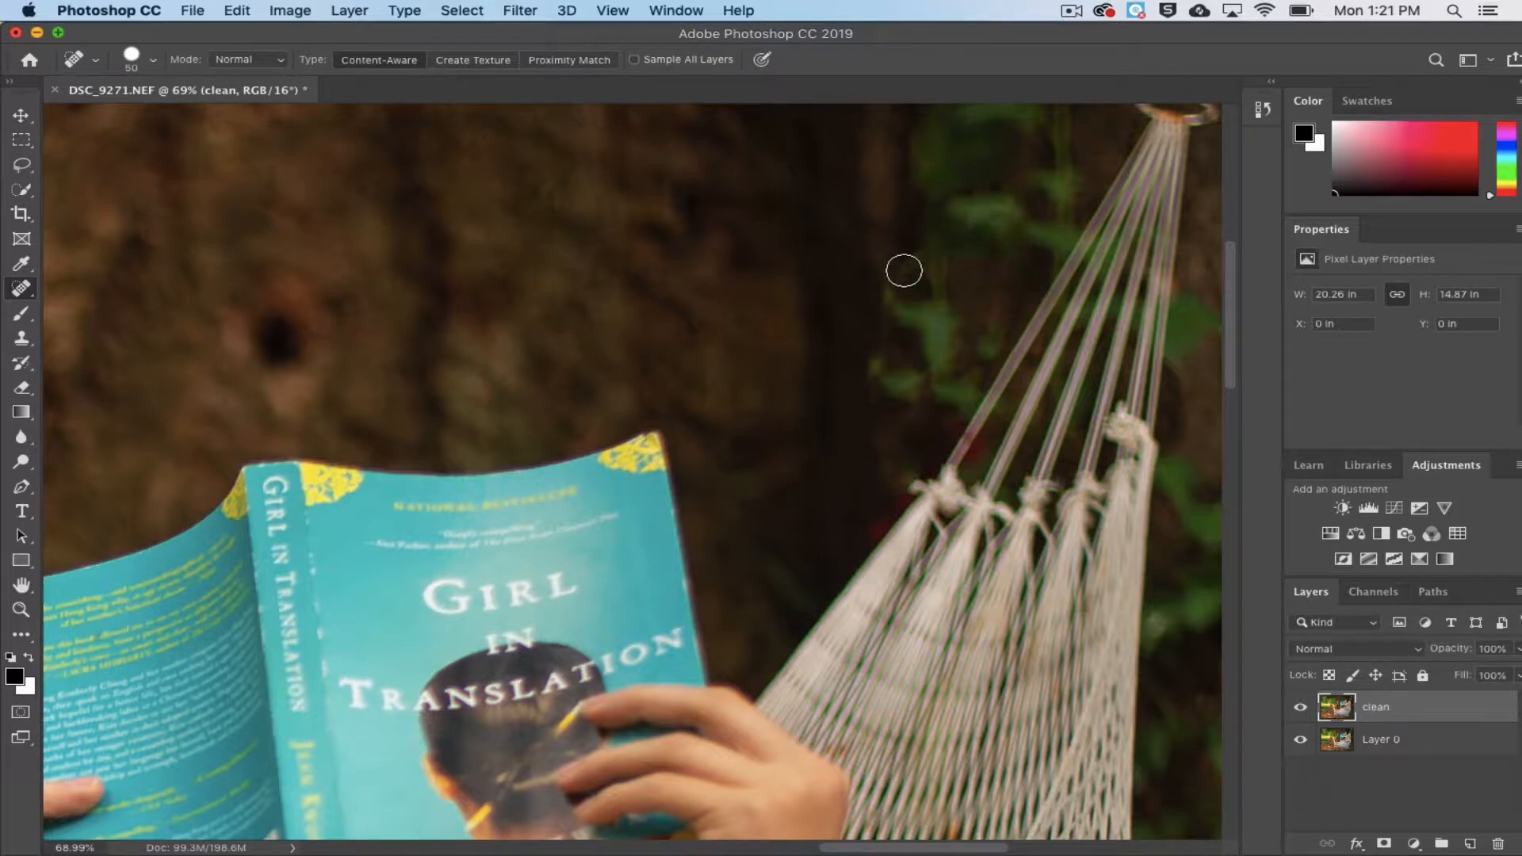
pyautogui.moveTo(903, 272); pyautogui.dragTo(913, 258)
pyautogui.moveTo(879, 340)
pyautogui.mouseDown()
pyautogui.moveTo(910, 344)
pyautogui.moveTo(936, 374)
pyautogui.mouseUp()
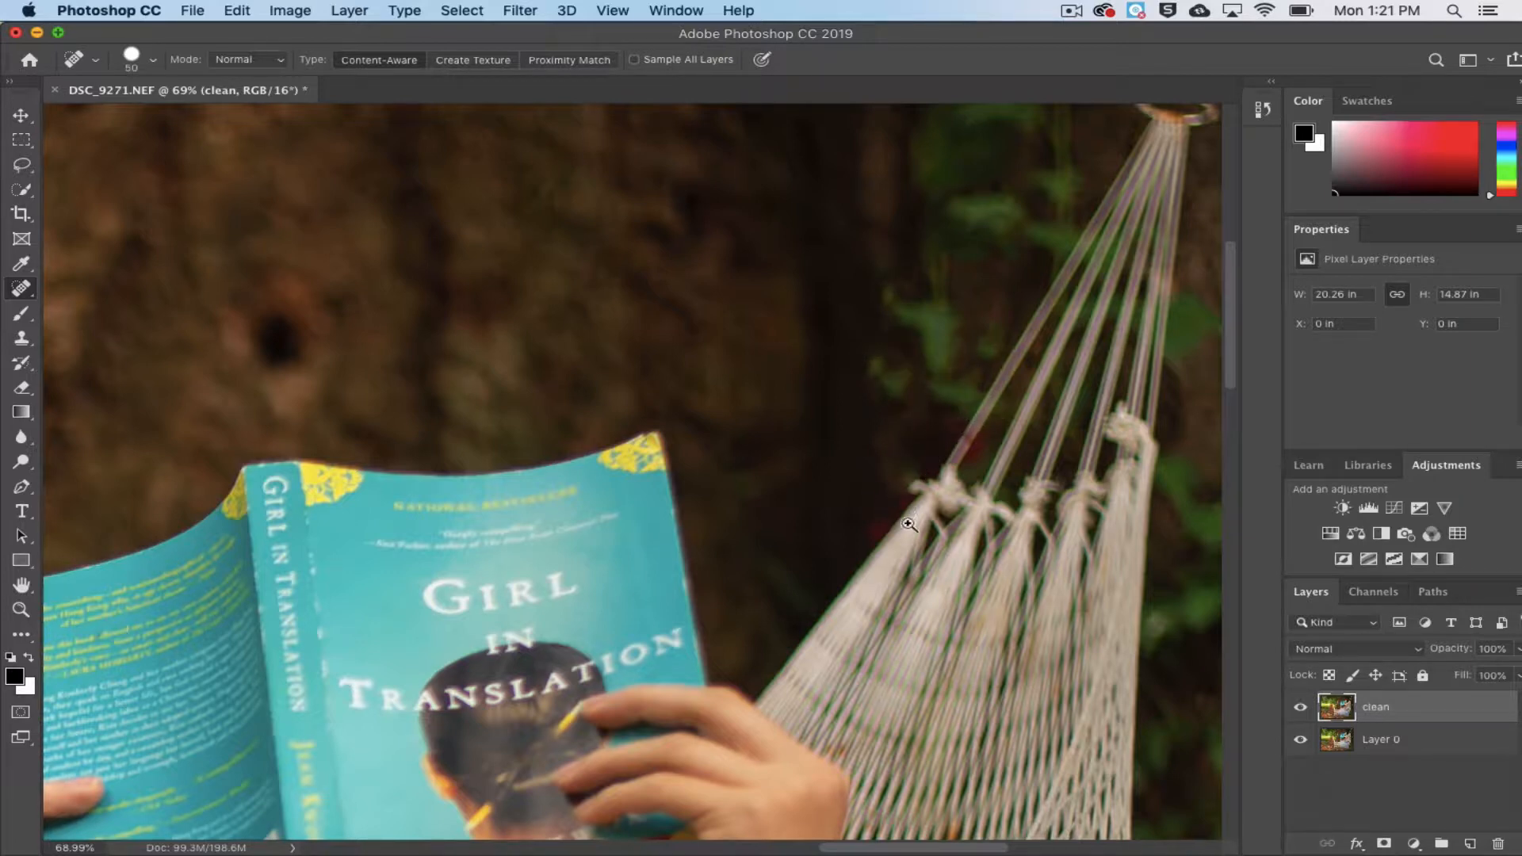
# Heal the remaining red traces around the hammock's rope knots with the Spot Healing Brush at size 25.
pyautogui.moveTo(911, 525)
pyautogui.mouseDown()
pyautogui.moveTo(937, 517)
pyautogui.moveTo(860, 524)
pyautogui.moveTo(885, 498)
pyautogui.mouseUp()
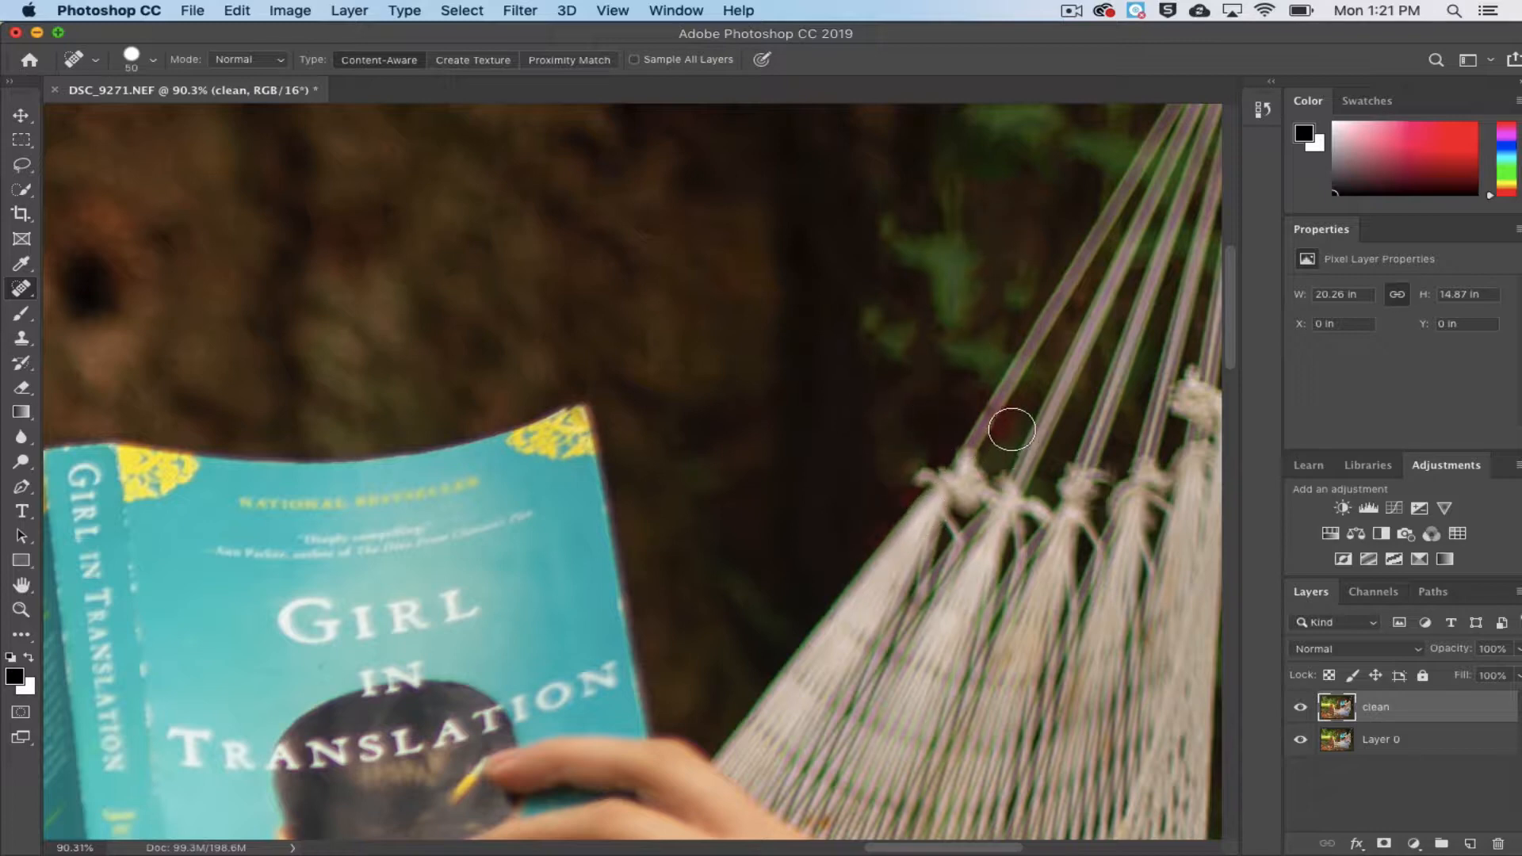
pyautogui.press('[')
pyautogui.press('[')
pyautogui.press('[')
pyautogui.press('[')
pyautogui.press('[')
pyautogui.moveTo(911, 466)
pyautogui.mouseDown()
pyautogui.moveTo(927, 469)
pyautogui.moveTo(867, 530)
pyautogui.moveTo(881, 529)
pyautogui.mouseUp()
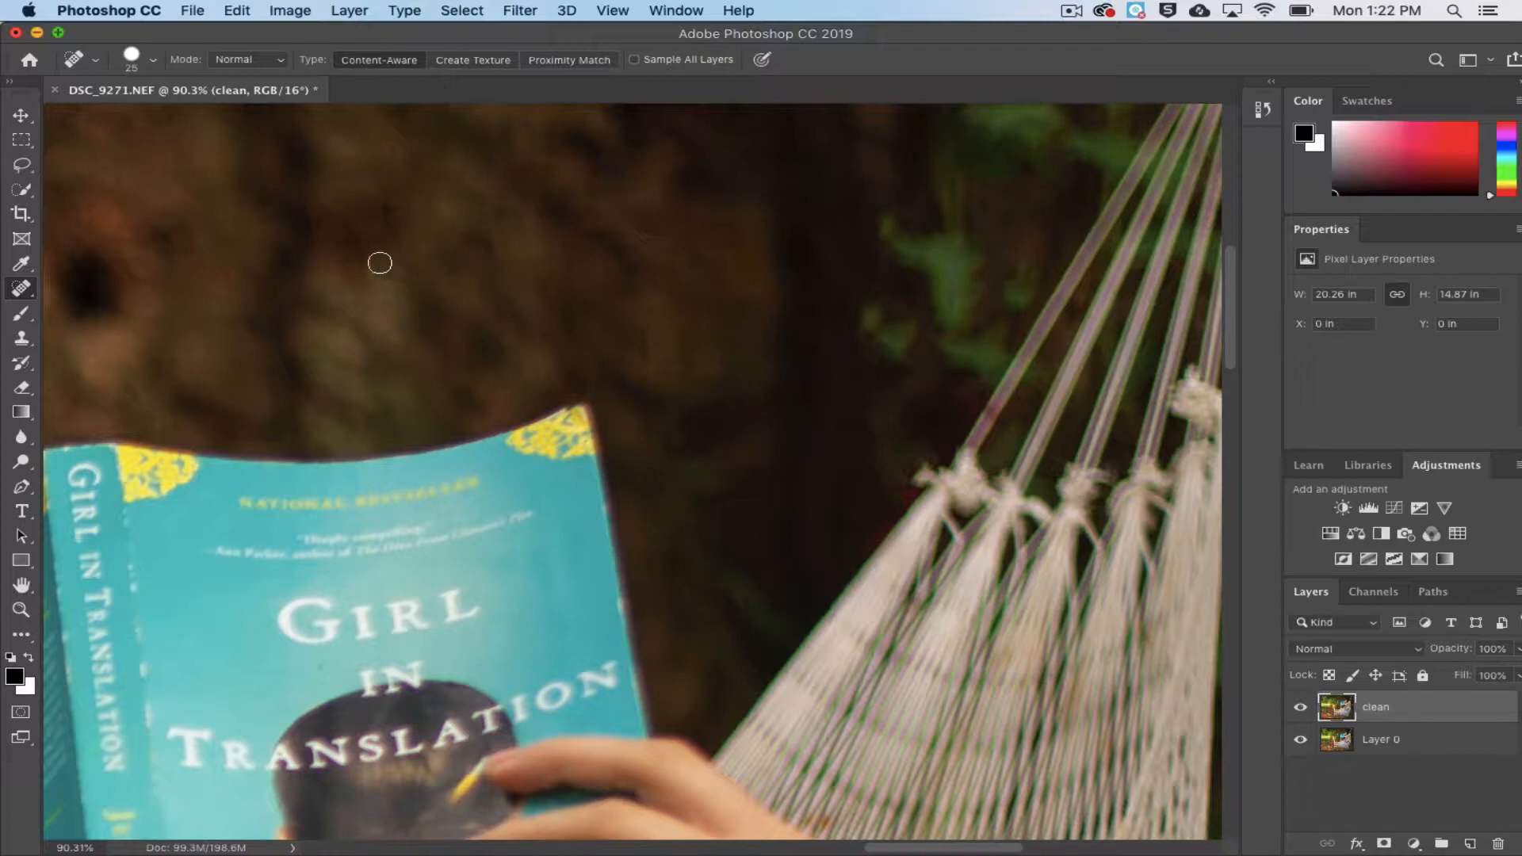
# Try to retouch the bright grass beside the raised shoe sole with the content-aware Spot Healing Brush at size 100.
pyautogui.moveTo(650, 346); pyautogui.dragTo(567, 346)
pyautogui.scroll(-3, 650, 446)
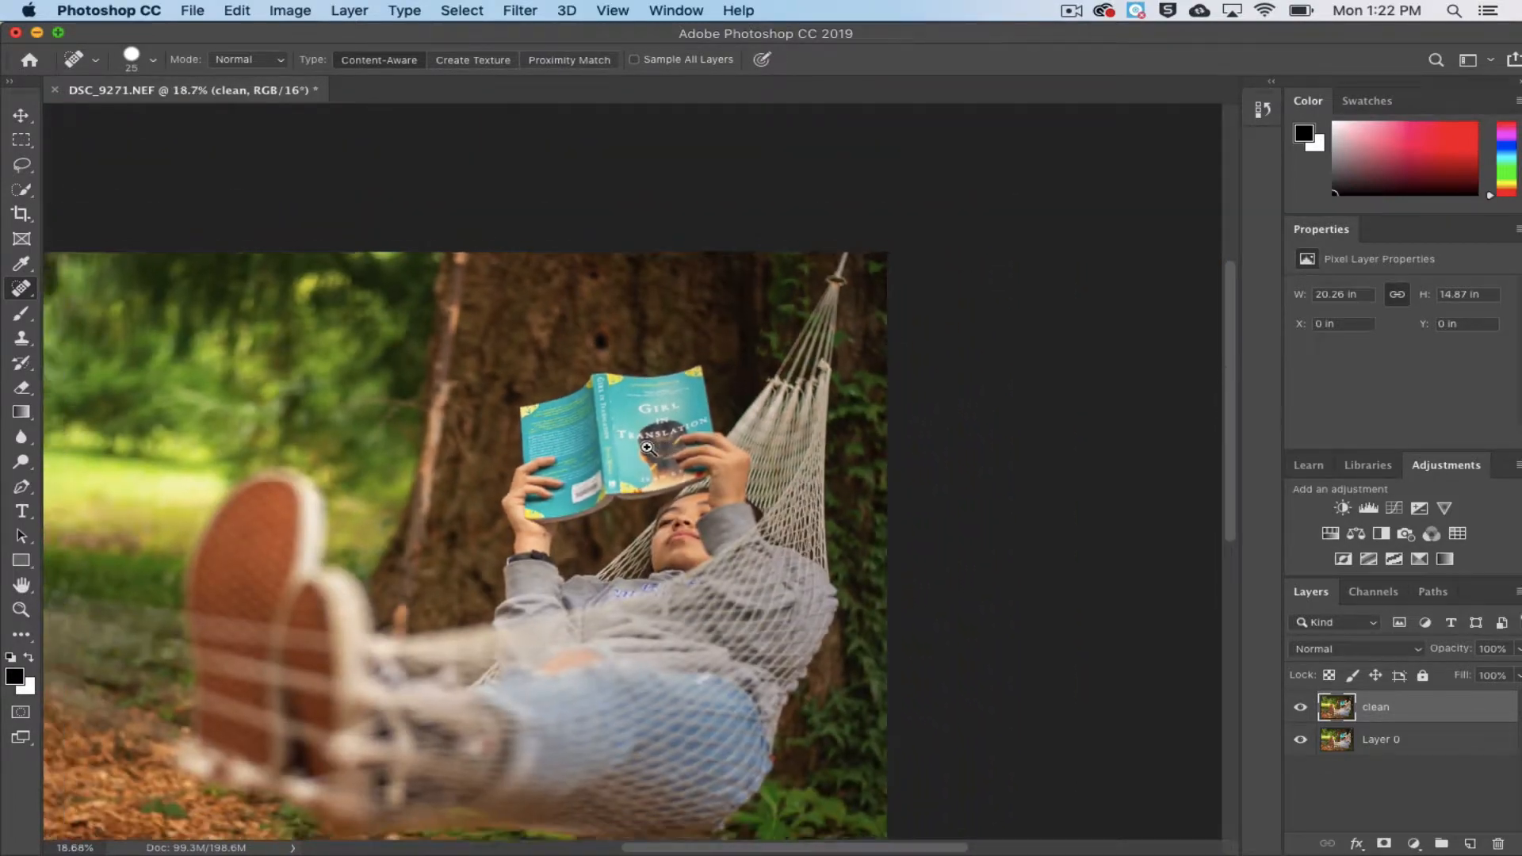
pyautogui.press('z')
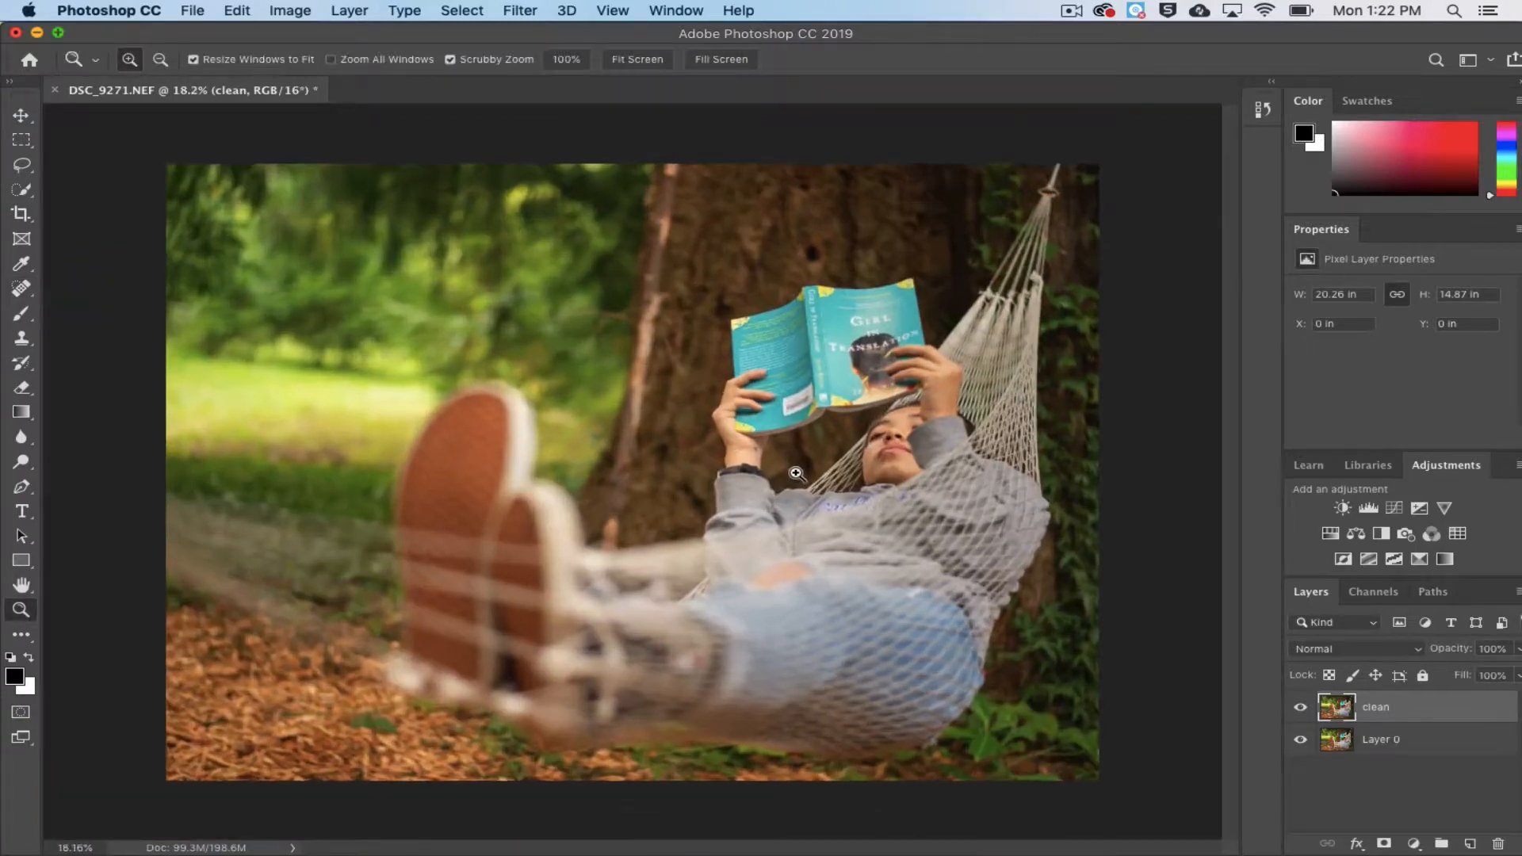
pyautogui.scroll(2, 802, 474)
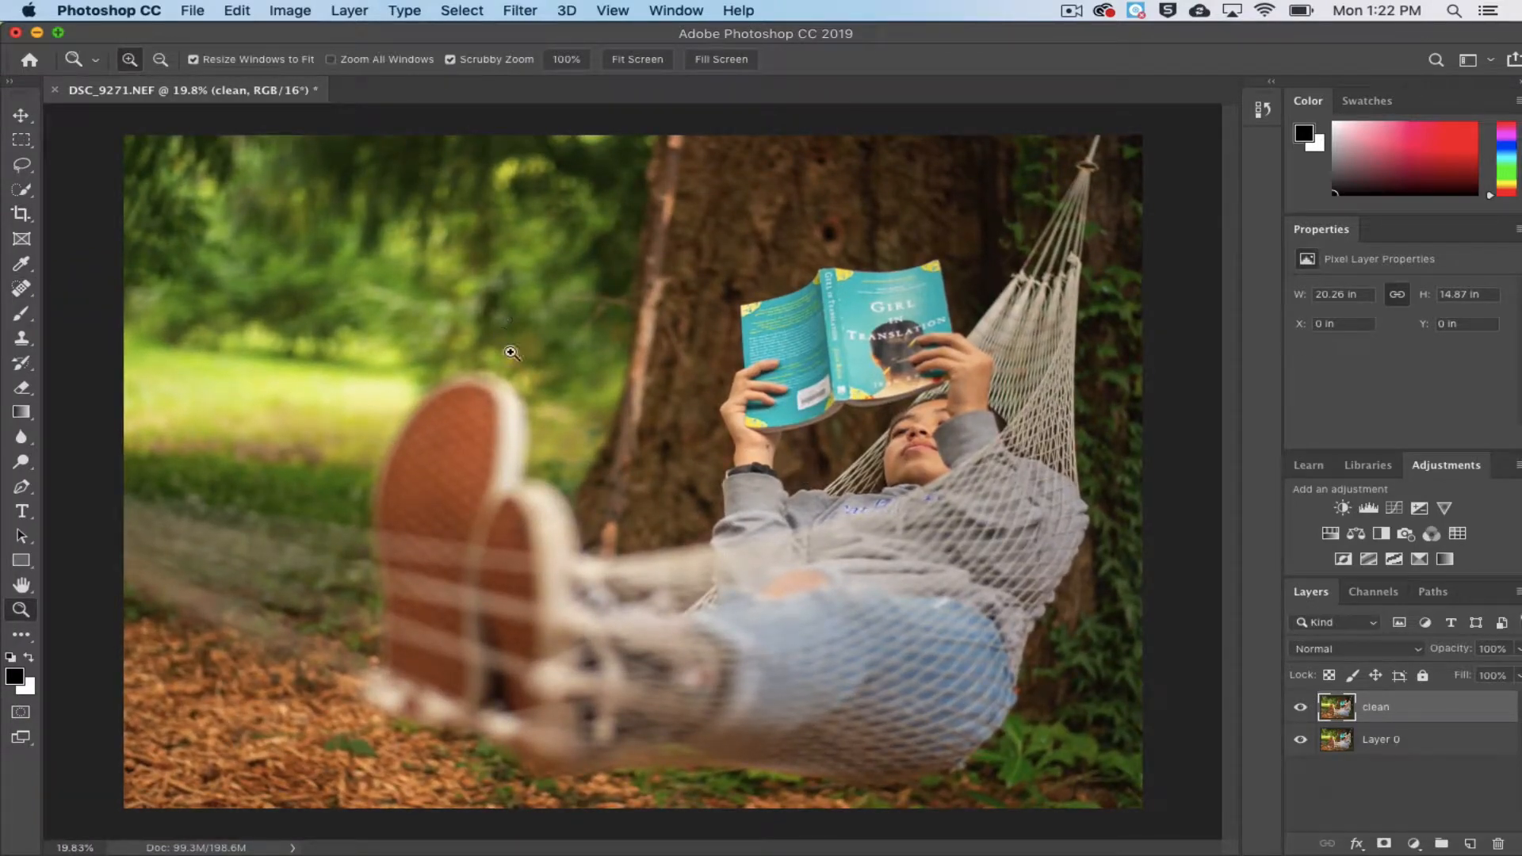
pyautogui.click(22, 116)
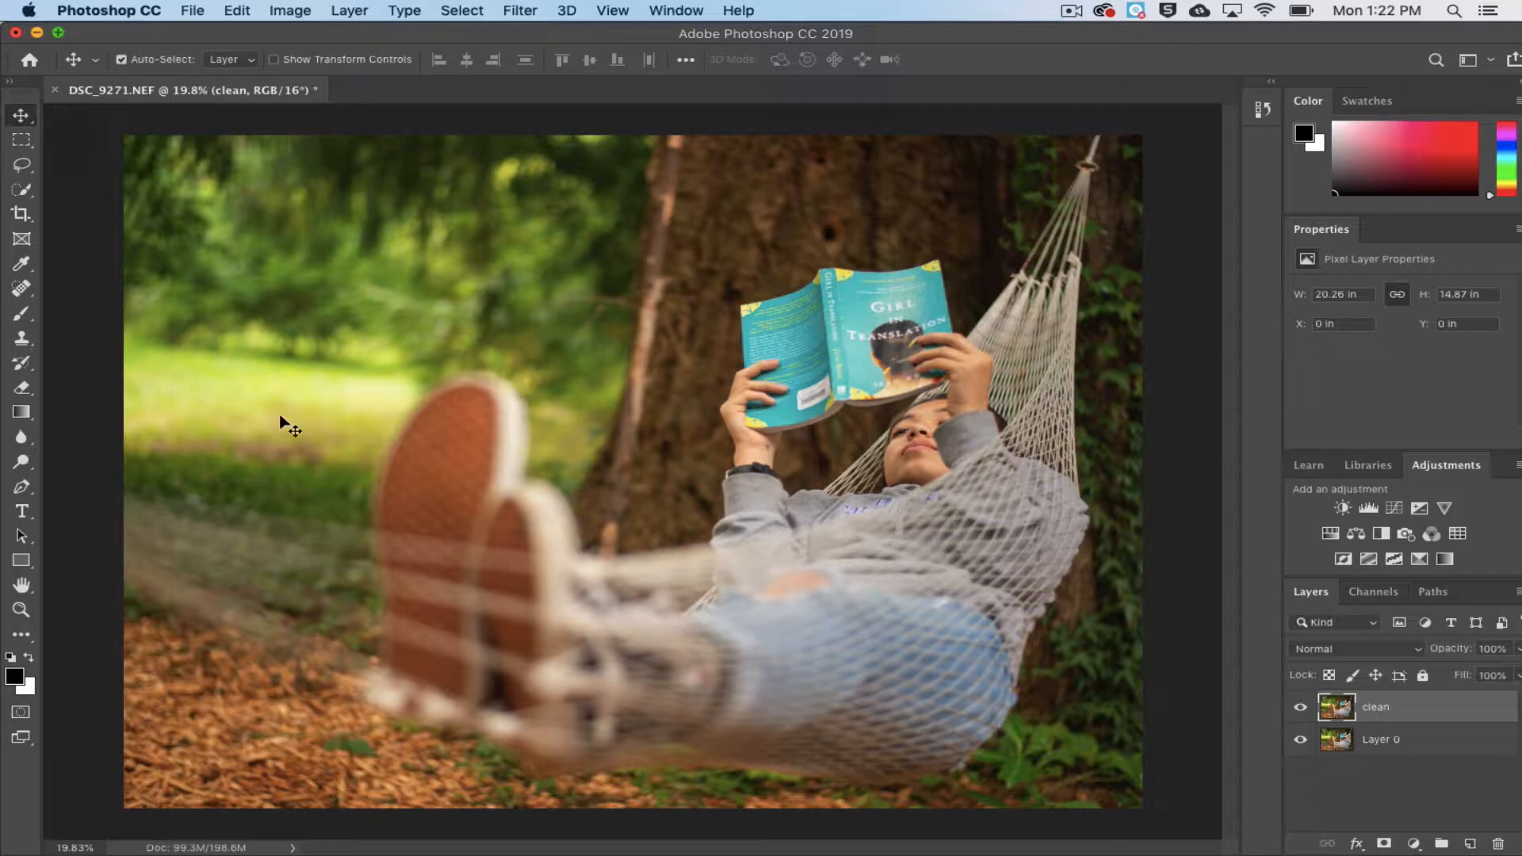
pyautogui.click(20, 290)
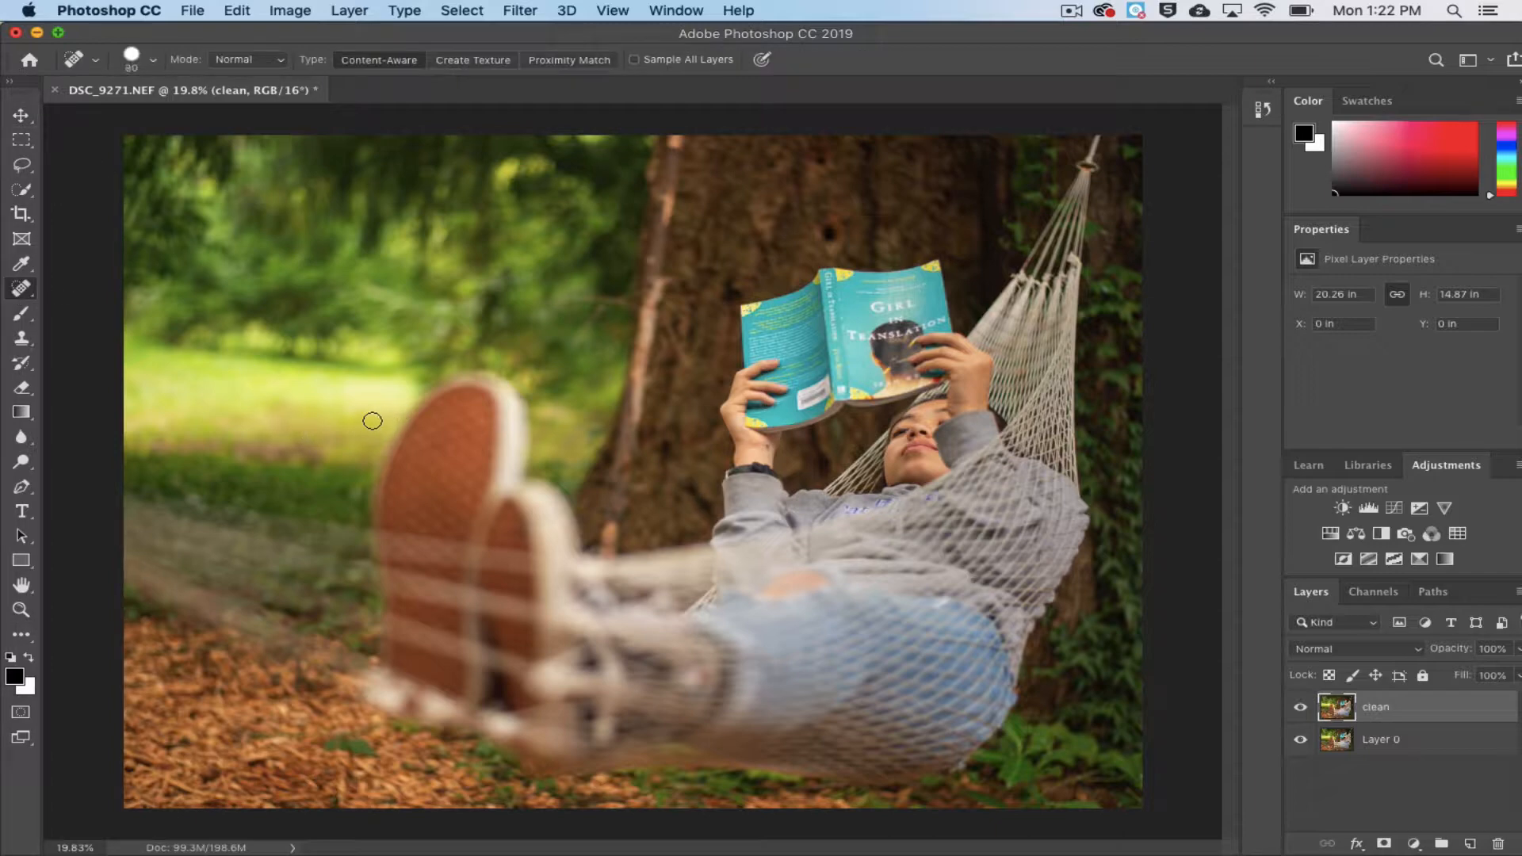
pyautogui.moveTo(374, 400); pyautogui.dragTo(455, 418)
pyautogui.moveTo(348, 378)
pyautogui.mouseDown()
pyautogui.moveTo(311, 399)
pyautogui.moveTo(355, 397)
pyautogui.moveTo(386, 373)
pyautogui.moveTo(404, 402)
pyautogui.moveTo(412, 372)
pyautogui.moveTo(227, 386)
pyautogui.mouseUp()
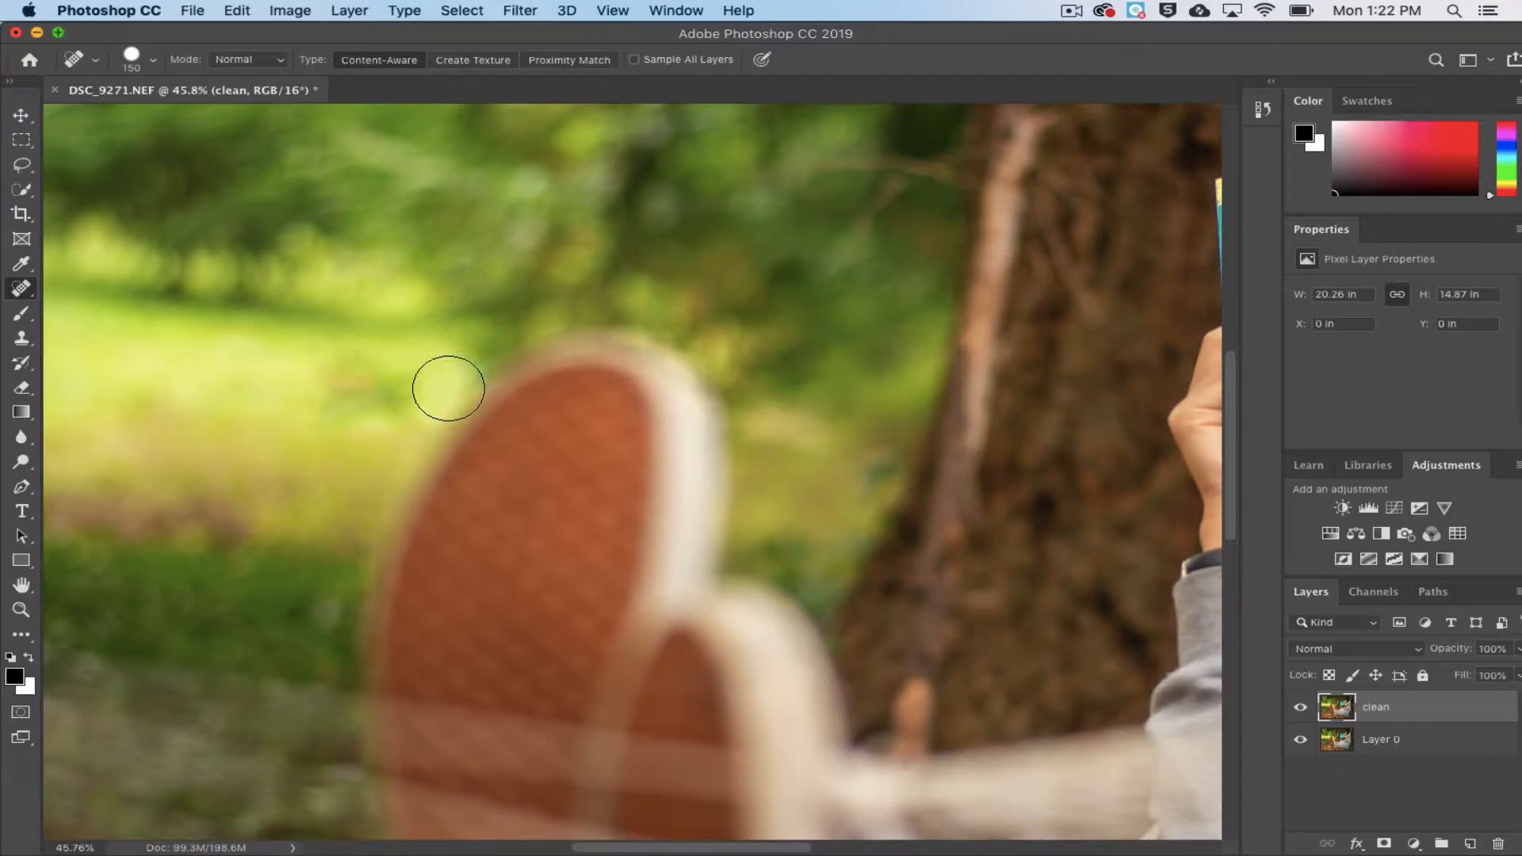
pyautogui.press('[')
pyautogui.press('[')
pyautogui.click(438, 378)
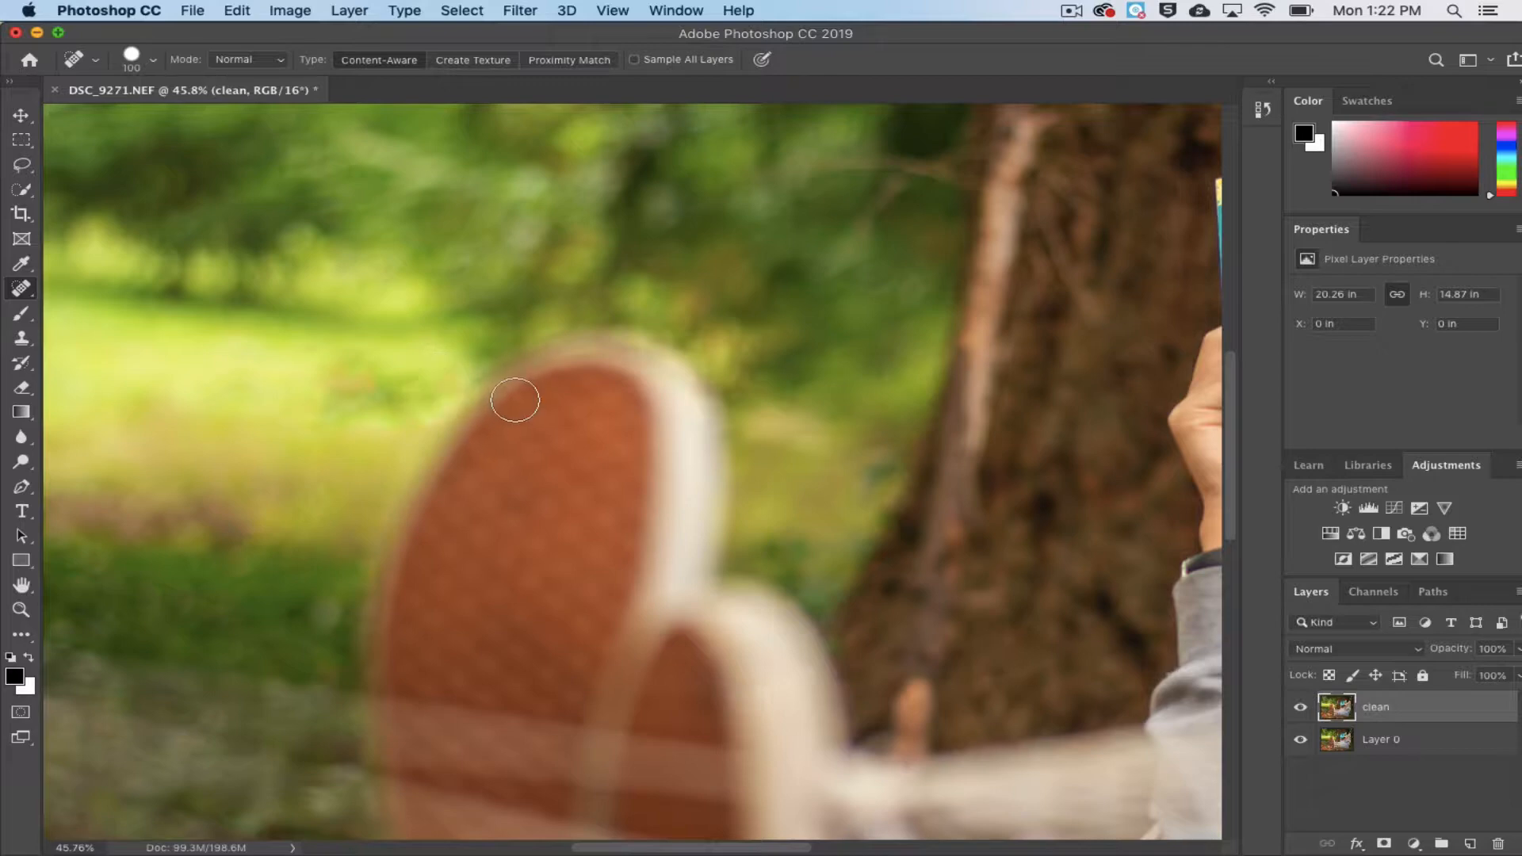
# Step back one state in the history to undo the last healing stroke on the grass.
pyautogui.click(1255, 108)
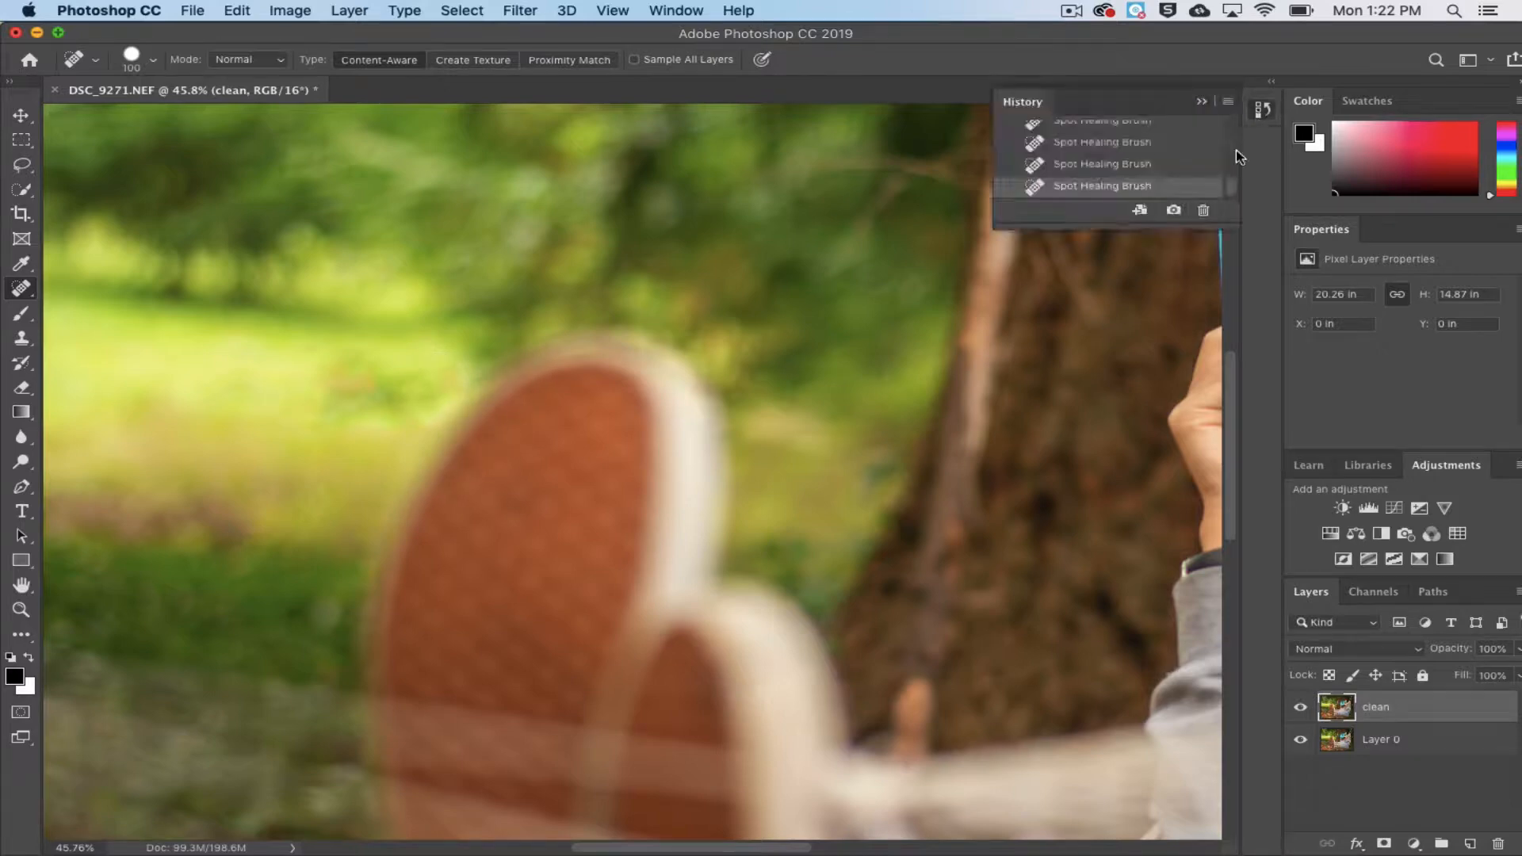
pyautogui.click(1092, 164)
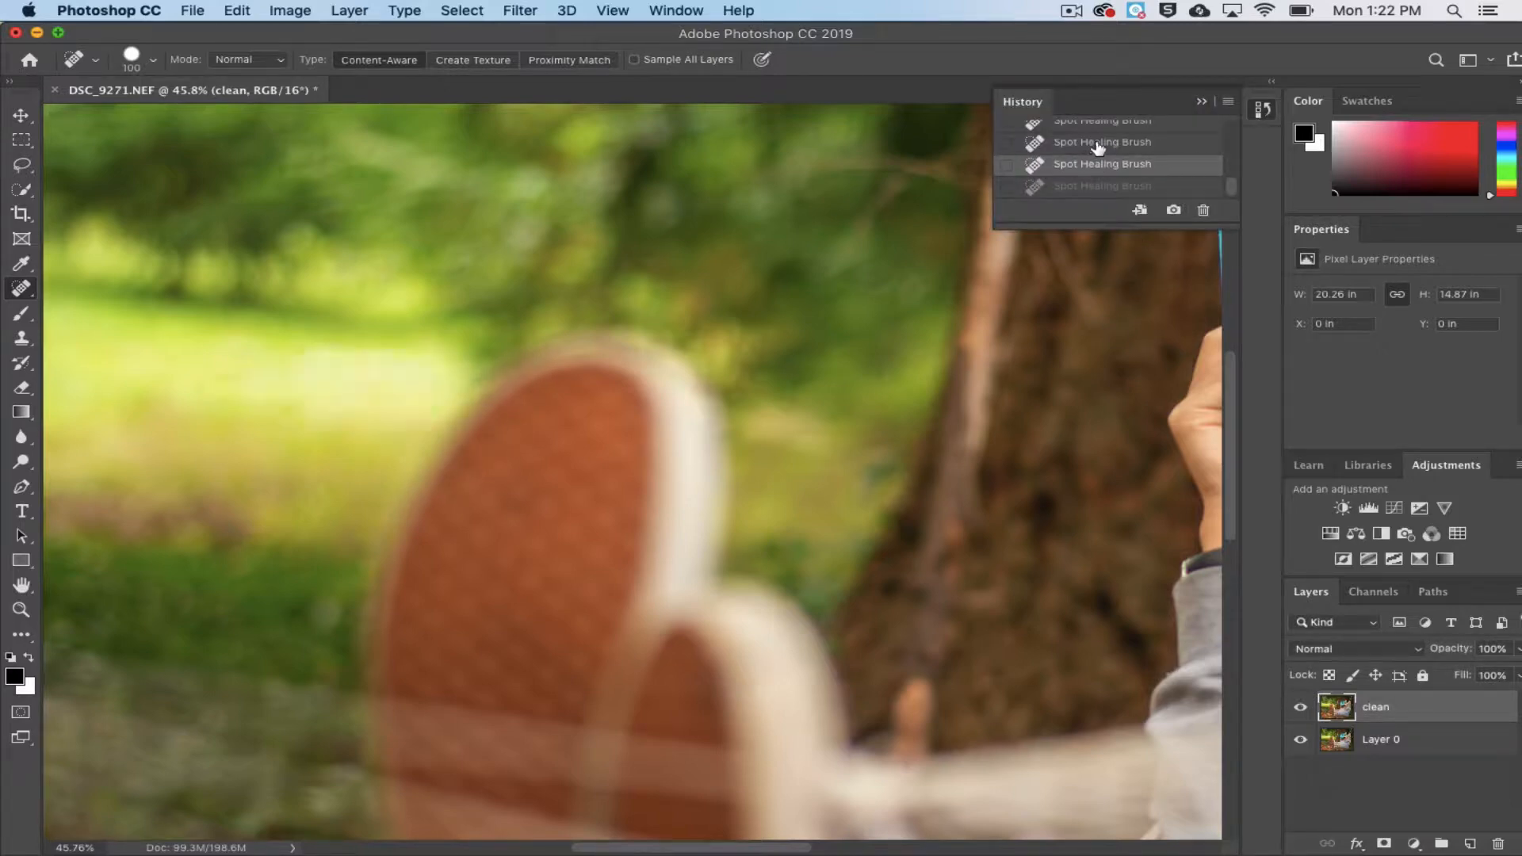
# Step back one state further in the history to discard another healing stroke on the grass.
pyautogui.click(1096, 143)
pyautogui.click(1203, 103)
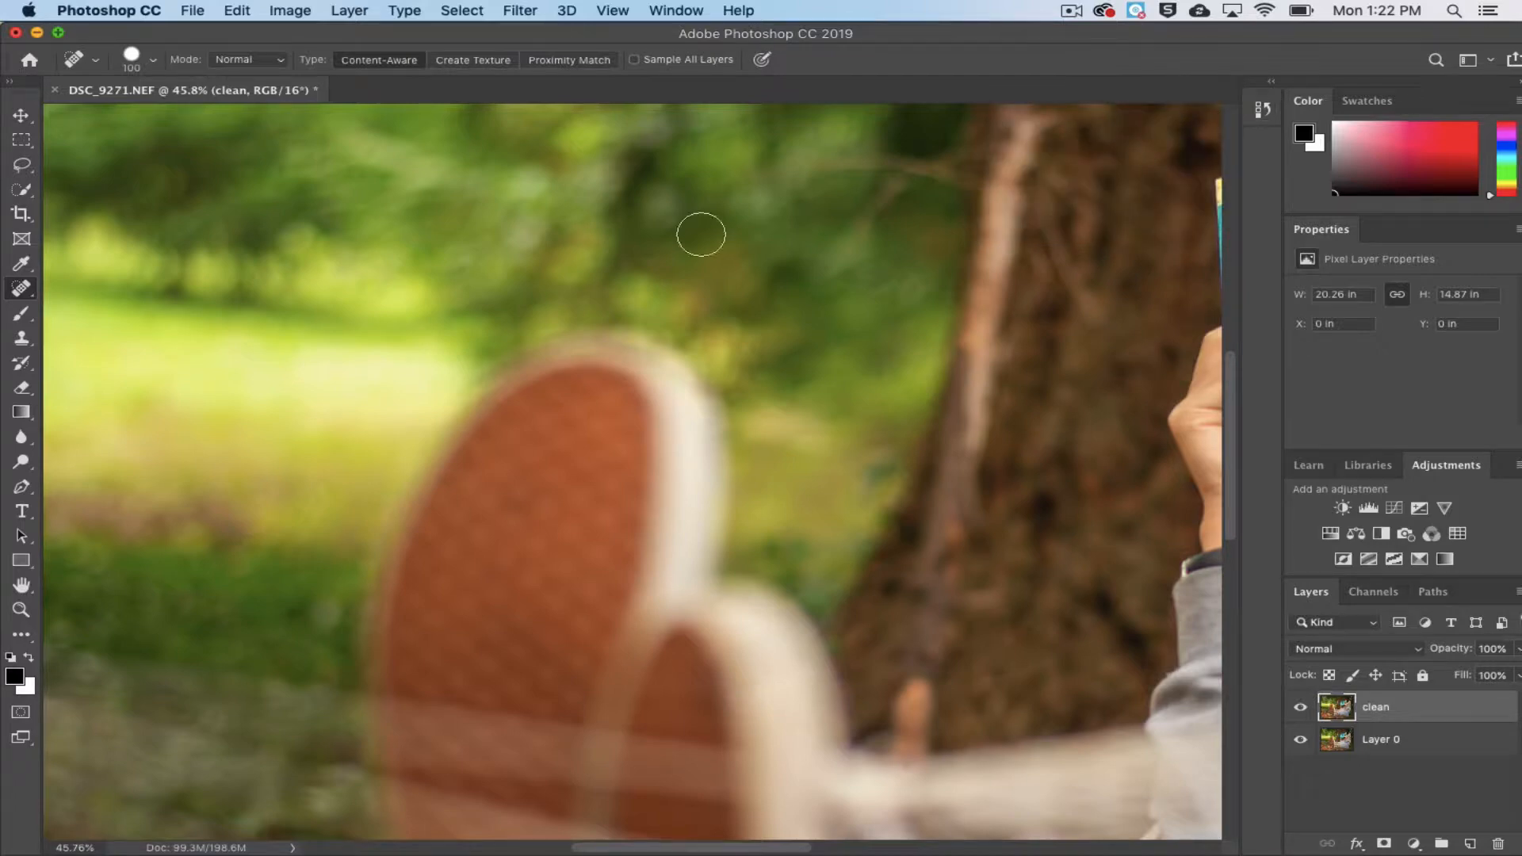
# Try to clone nearby grass over the bright area beside the raised shoe sole with the Clone Stamp at size 200 and 100% opacity.
pyautogui.click(22, 341)
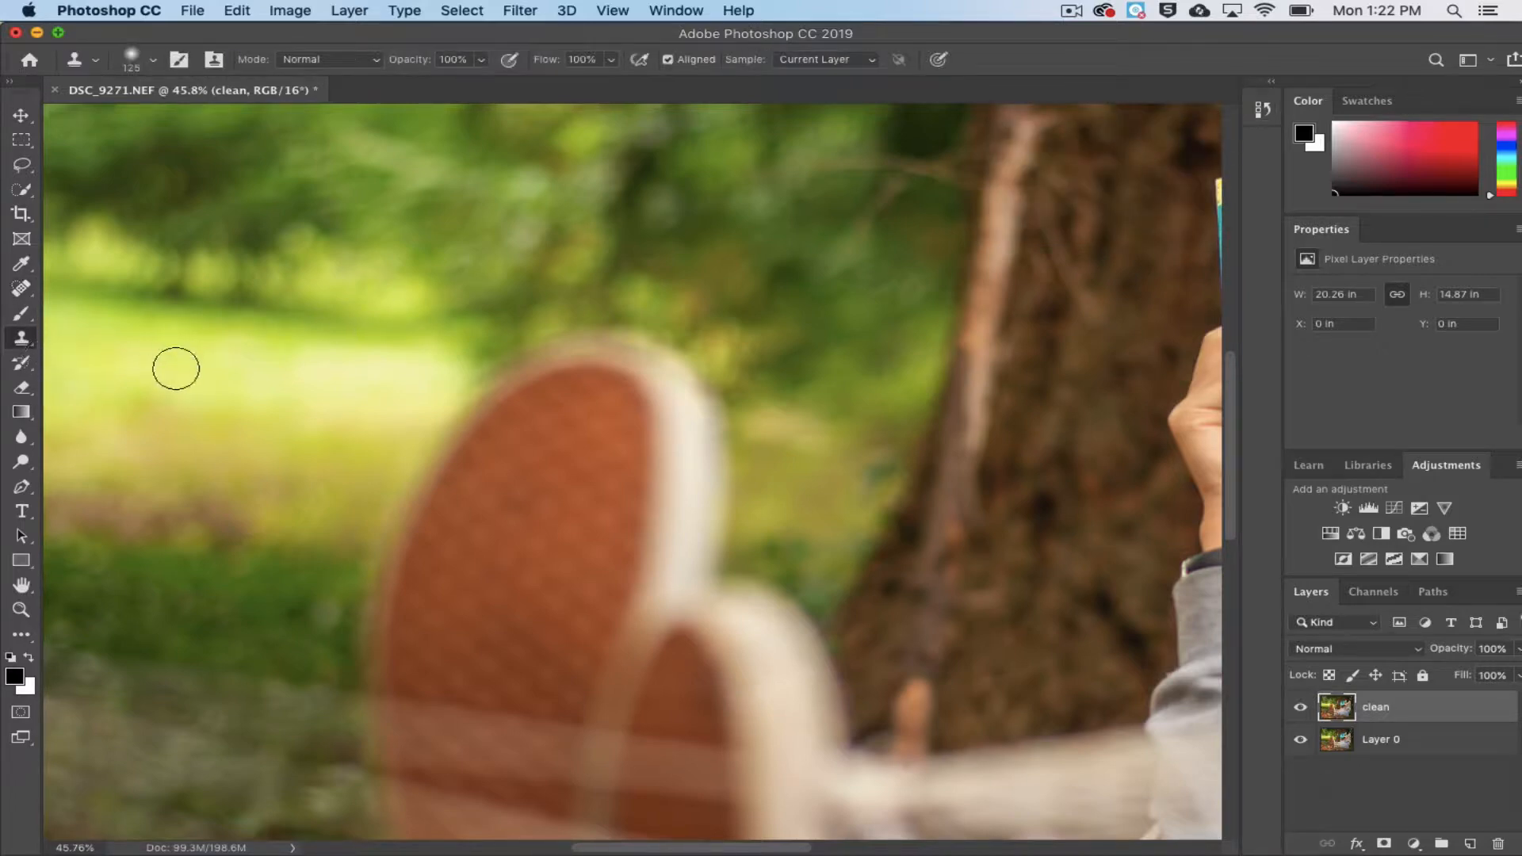
pyautogui.keyDown('alt'); pyautogui.click(346, 459); pyautogui.keyUp('alt')
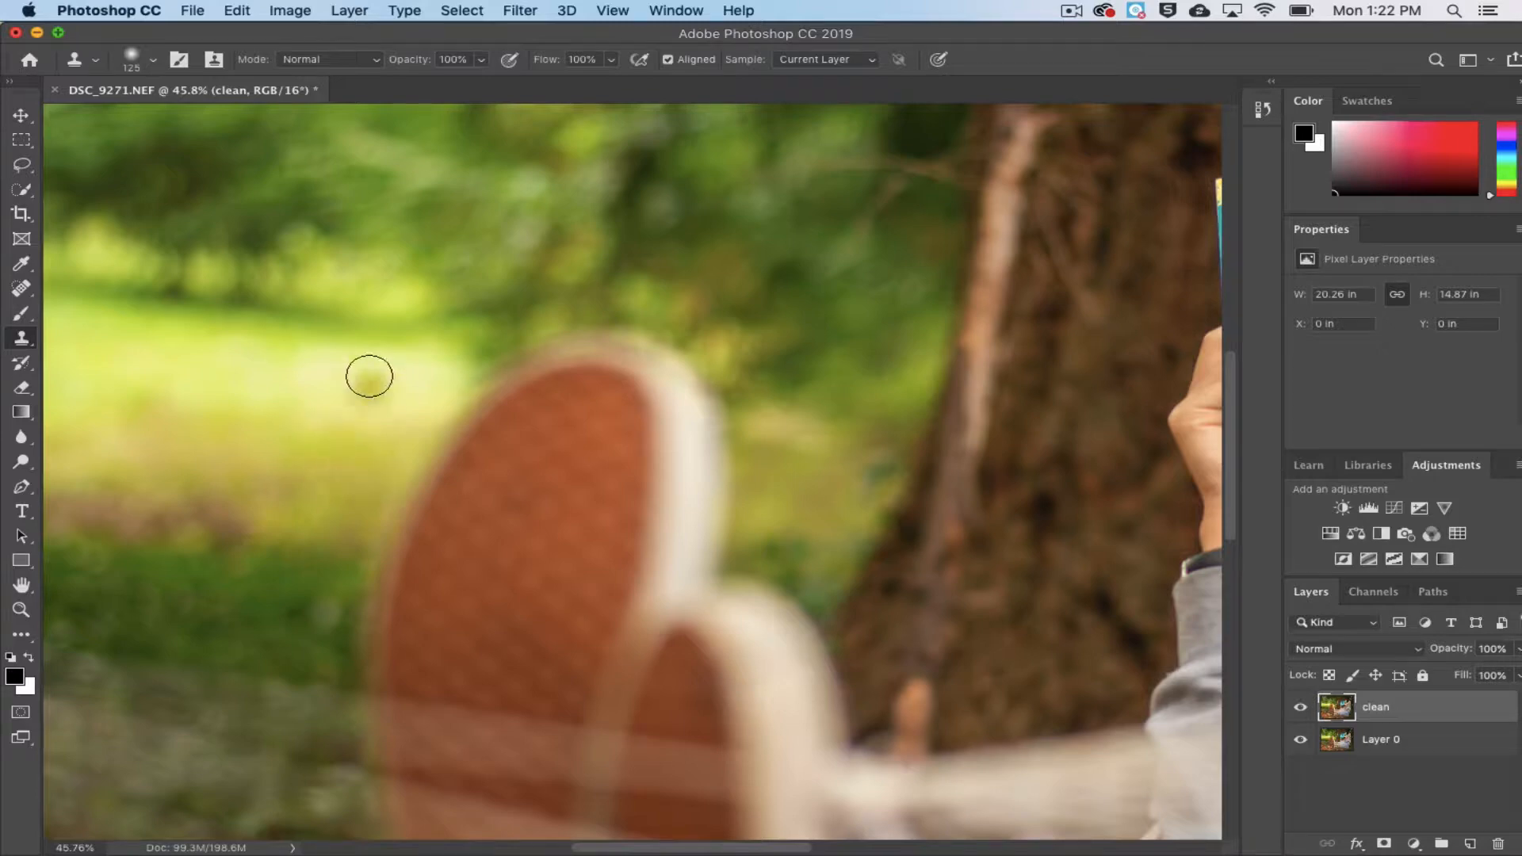
pyautogui.press(']')
pyautogui.press(']')
pyautogui.press(']')
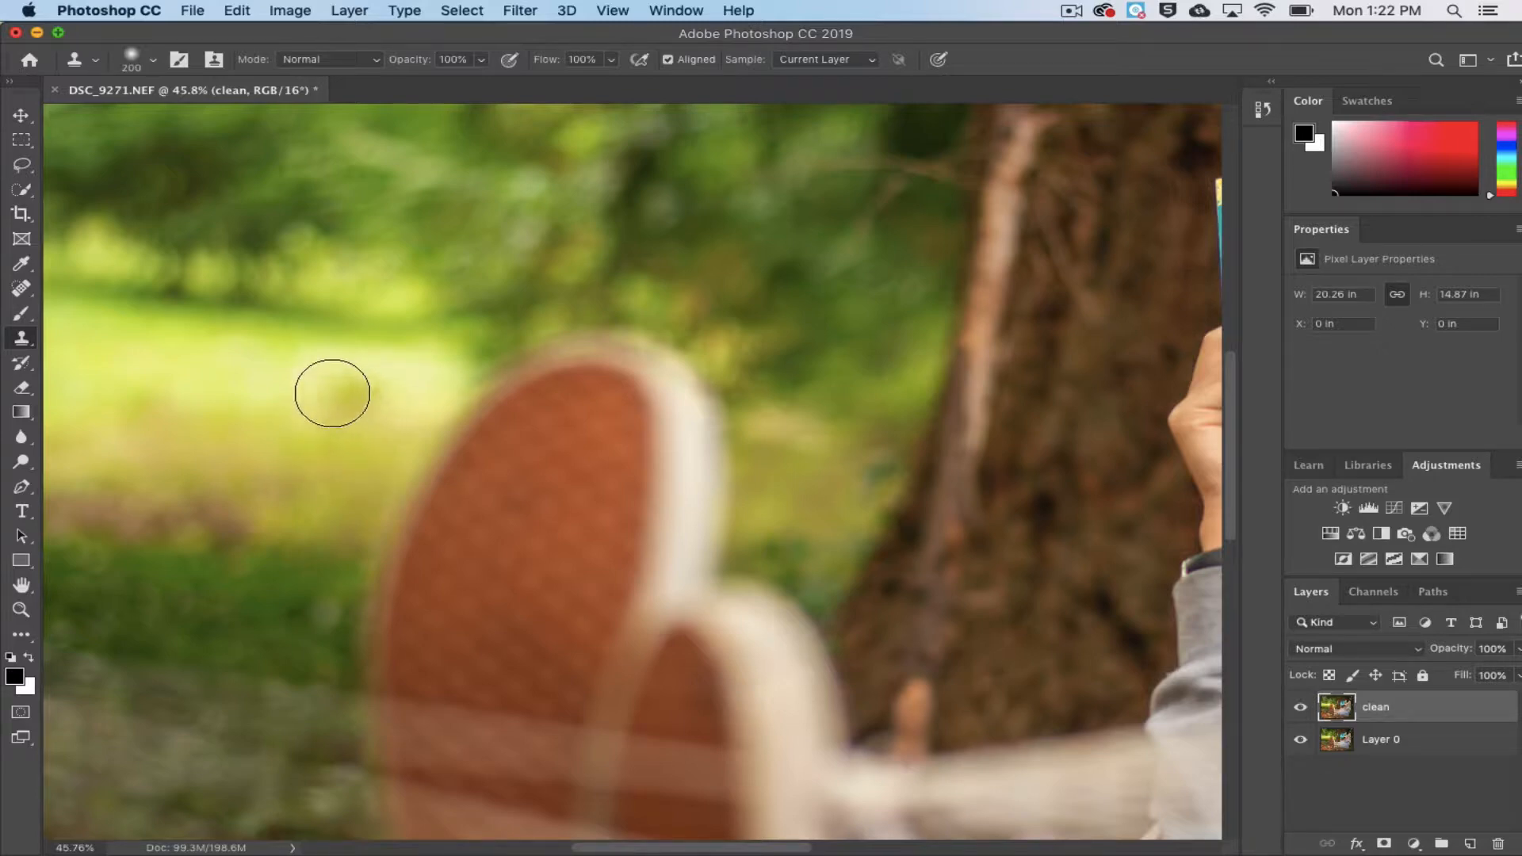
pyautogui.moveTo(324, 391)
pyautogui.mouseDown()
pyautogui.moveTo(206, 380)
pyautogui.moveTo(390, 390)
pyautogui.moveTo(349, 370)
pyautogui.moveTo(246, 380)
pyautogui.moveTo(481, 414)
pyautogui.moveTo(382, 454)
pyautogui.moveTo(332, 517)
pyautogui.moveTo(441, 429)
pyautogui.mouseUp()
pyautogui.press('super+z')
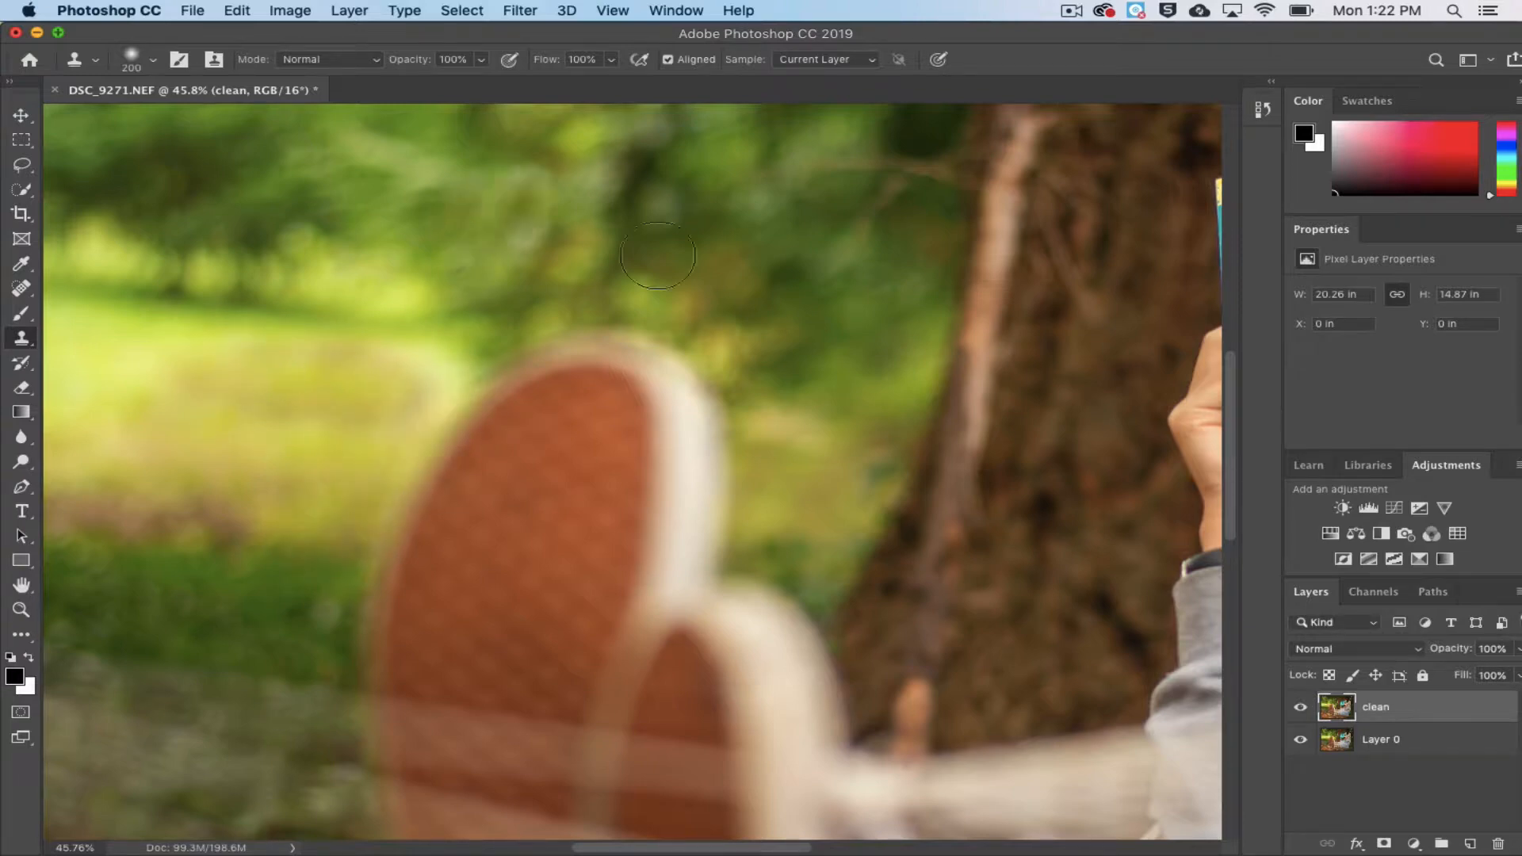
# Revert the grass cloning to its first Clone Stamp state through the history.
pyautogui.click(1256, 111)
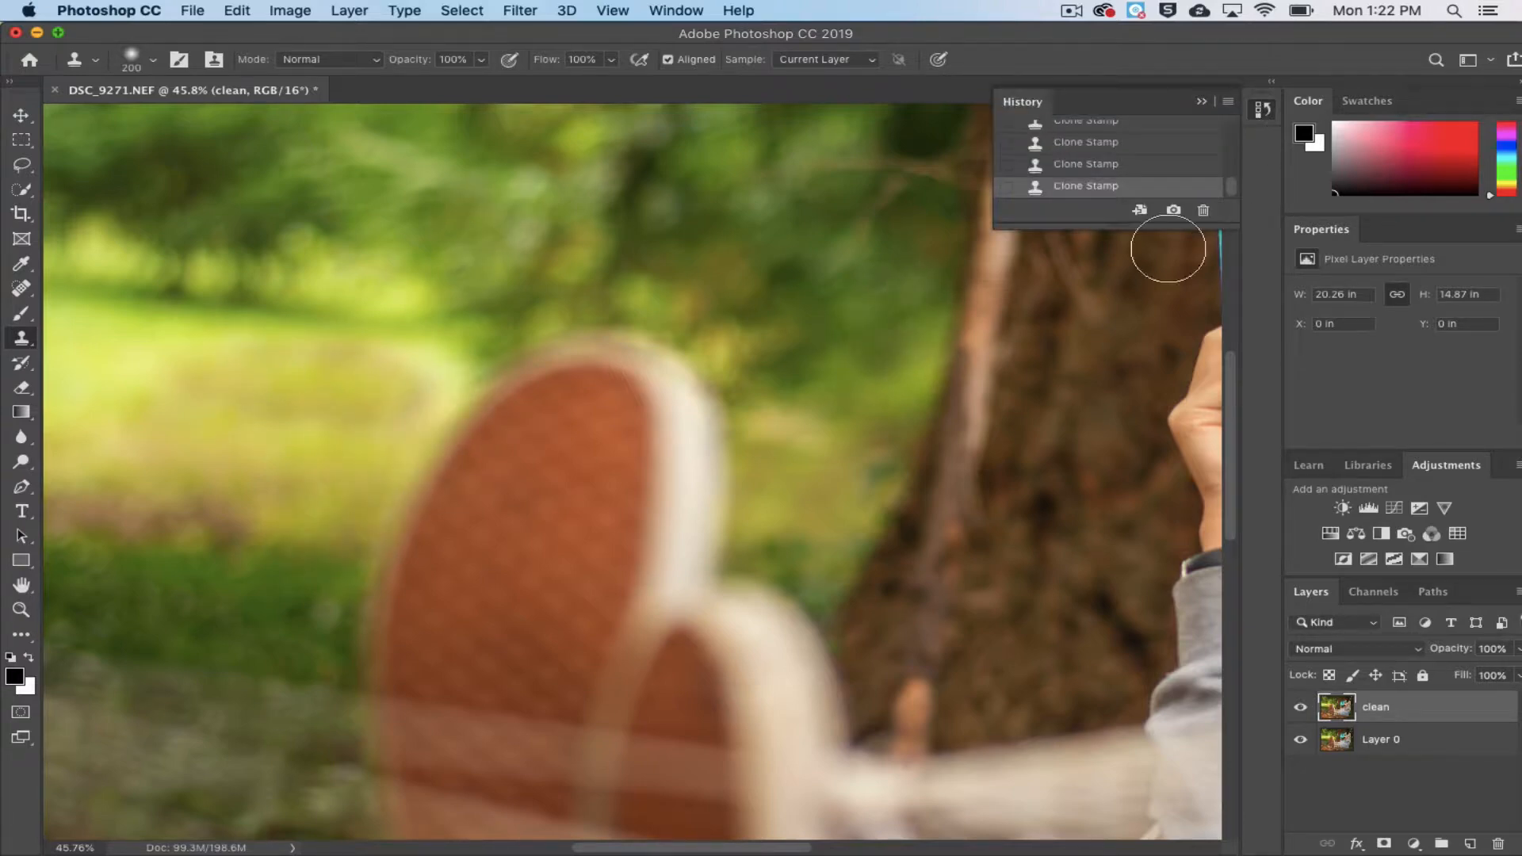
pyautogui.press('super+z')
pyautogui.press('super+z')
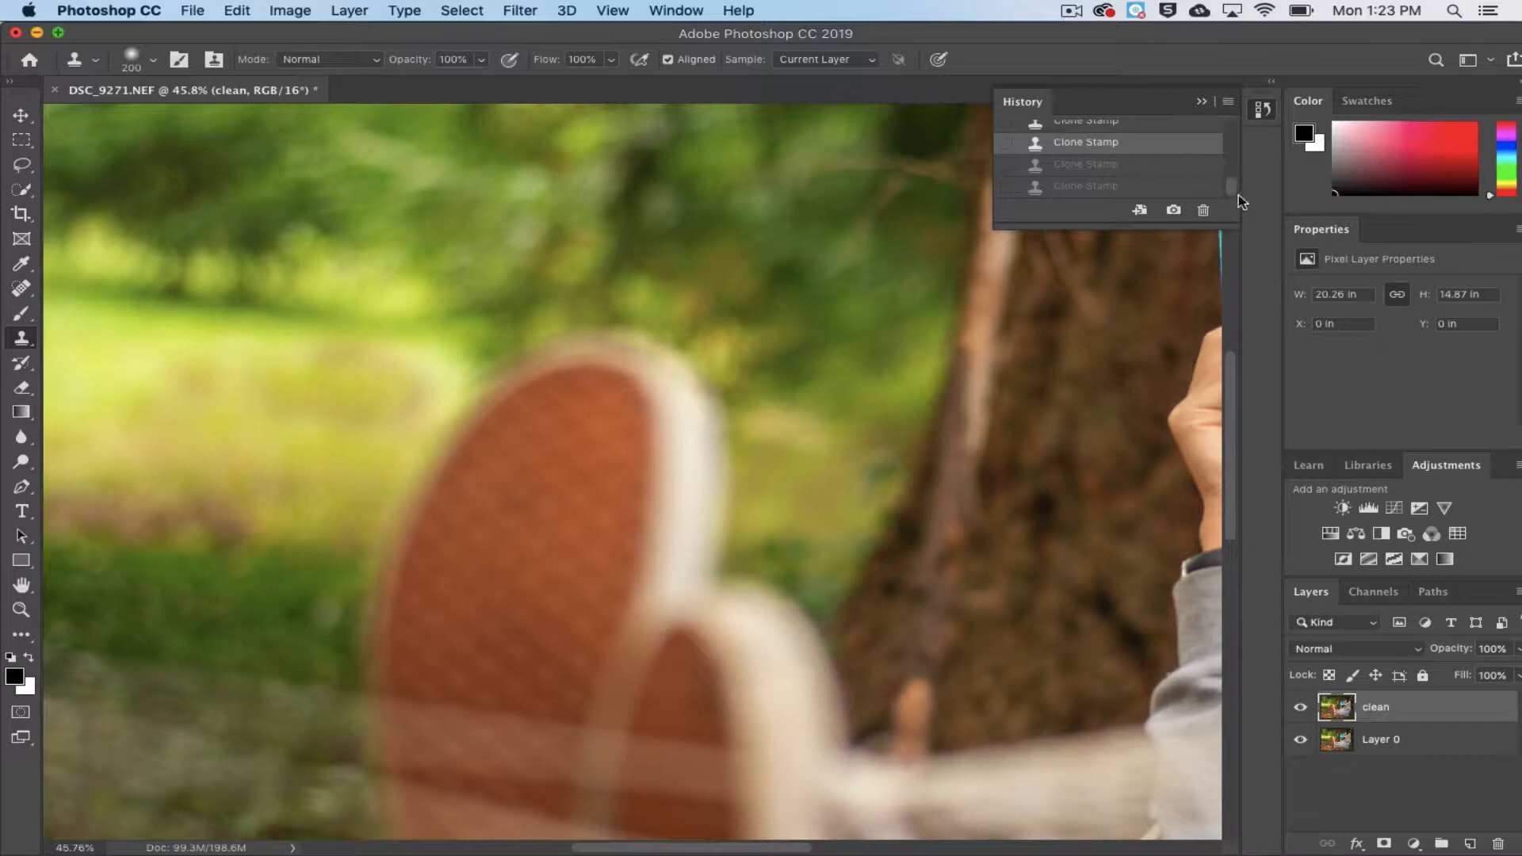
pyautogui.click(1217, 188)
pyautogui.click(1159, 150)
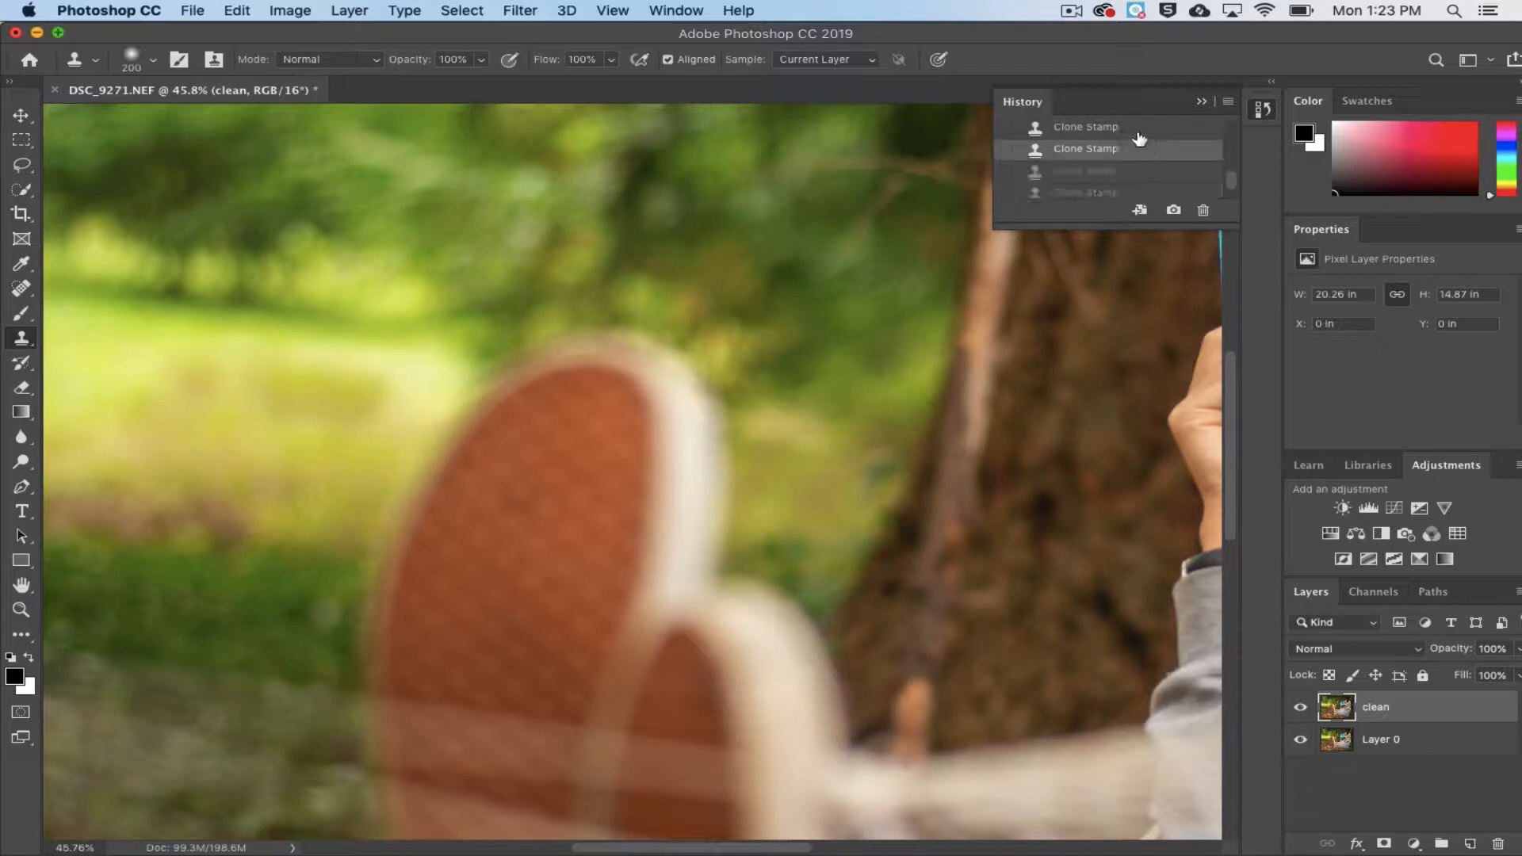
pyautogui.click(1141, 130)
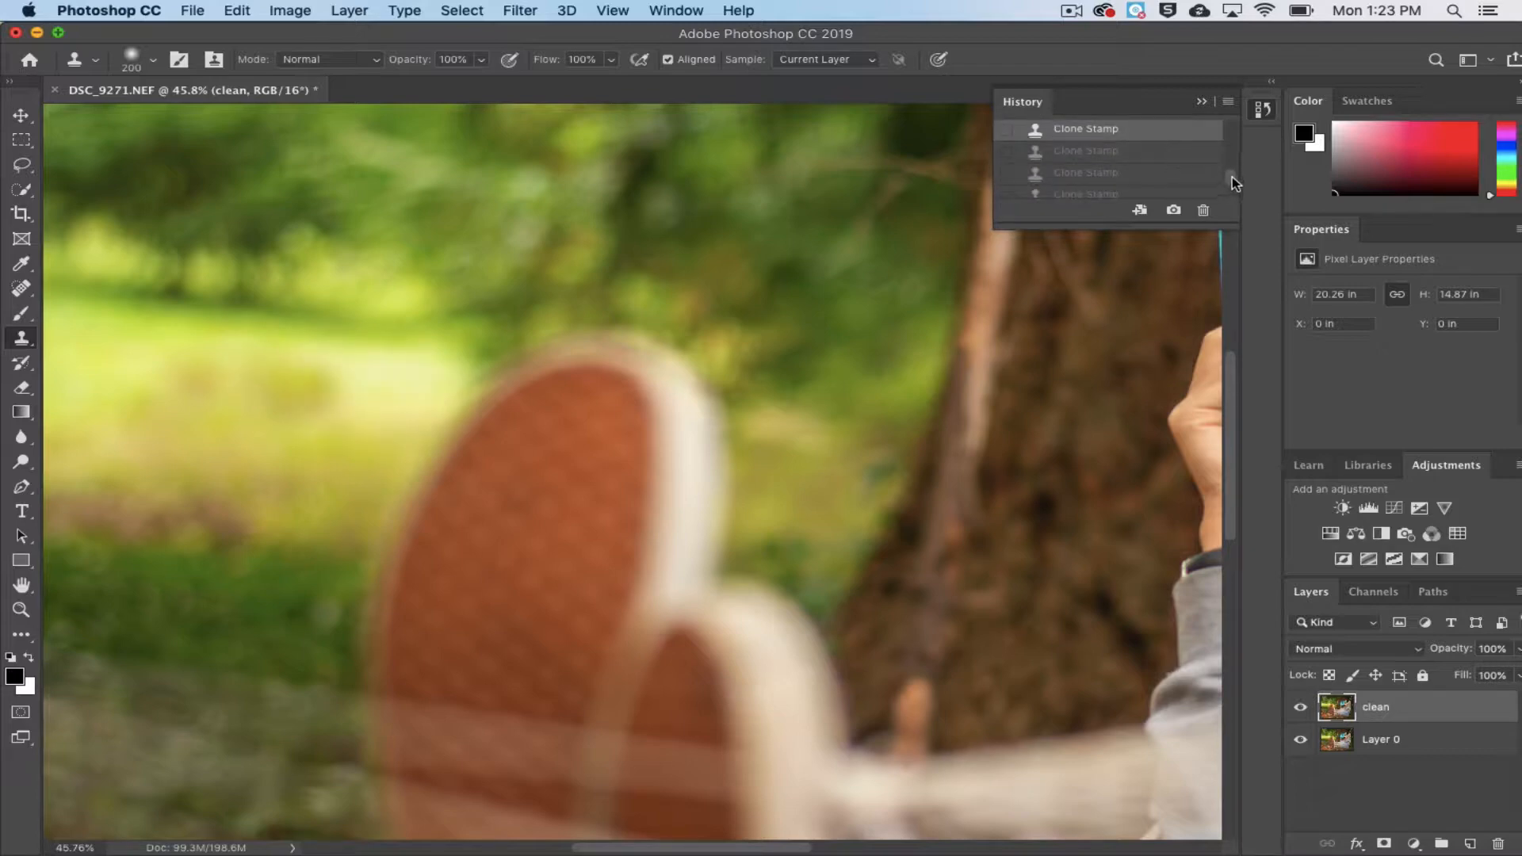
pyautogui.scroll(3, 1203, 181)
pyautogui.click(1175, 184)
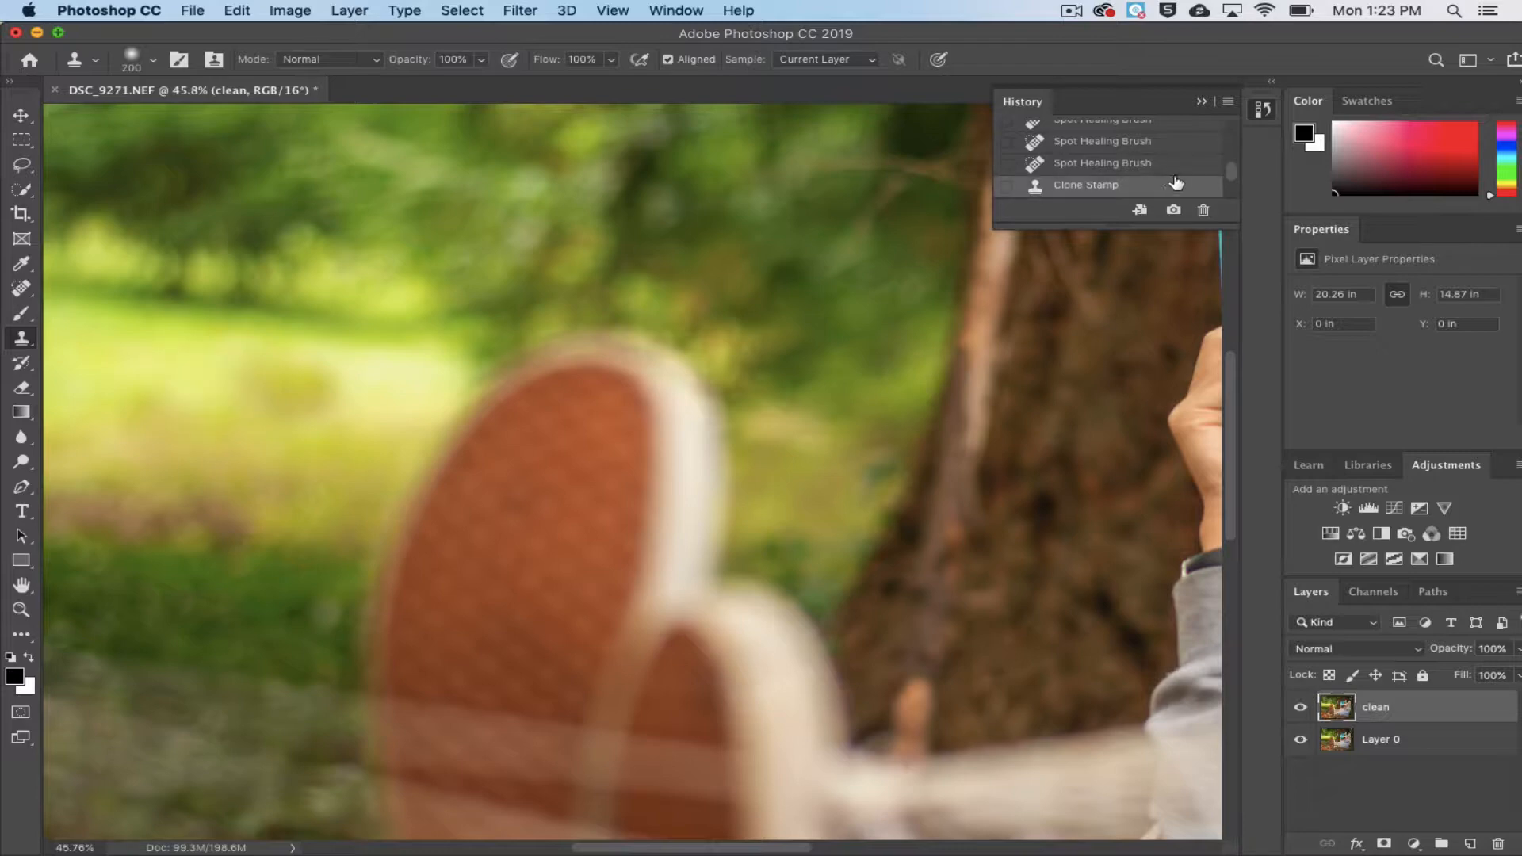
pyautogui.click(1201, 102)
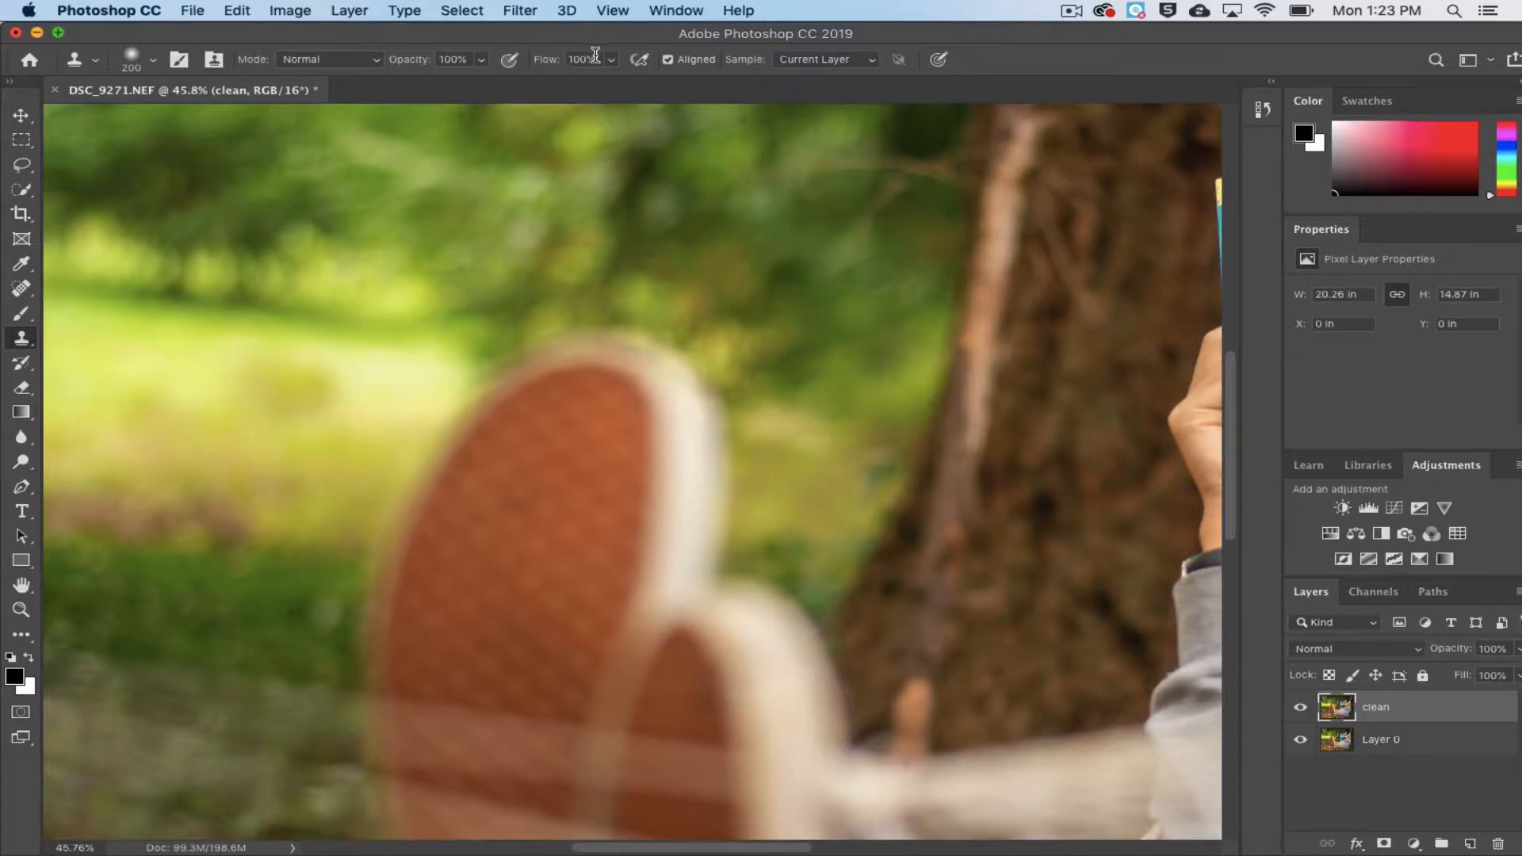
# Set the Clone Stamp opacity to 58% and clone darker grass over the bright area beside the shoe sole.
pyautogui.click(479, 61)
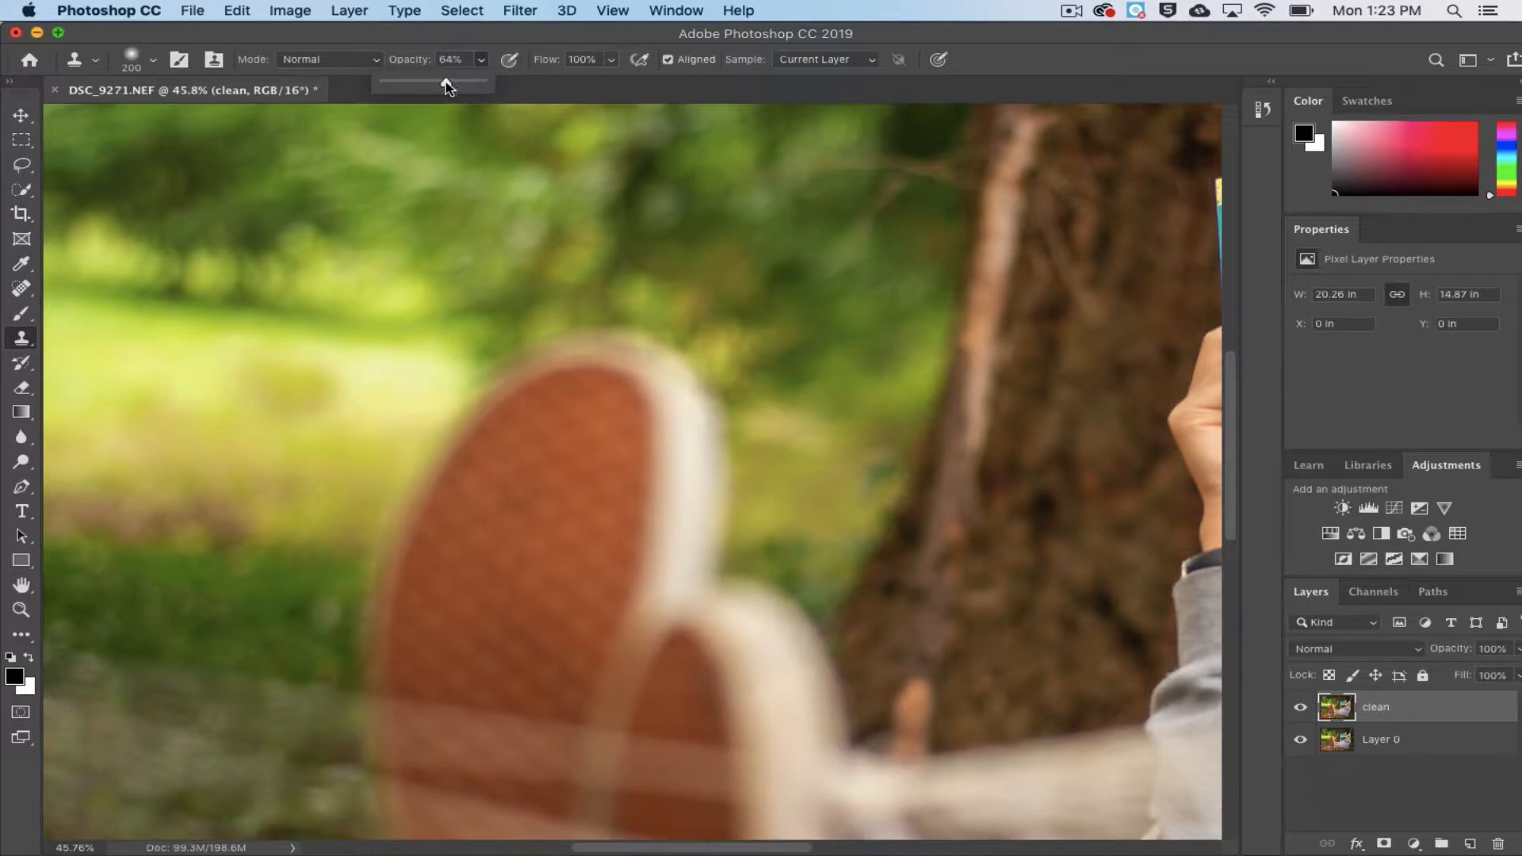
pyautogui.moveTo(441, 83); pyautogui.dragTo(431, 82)
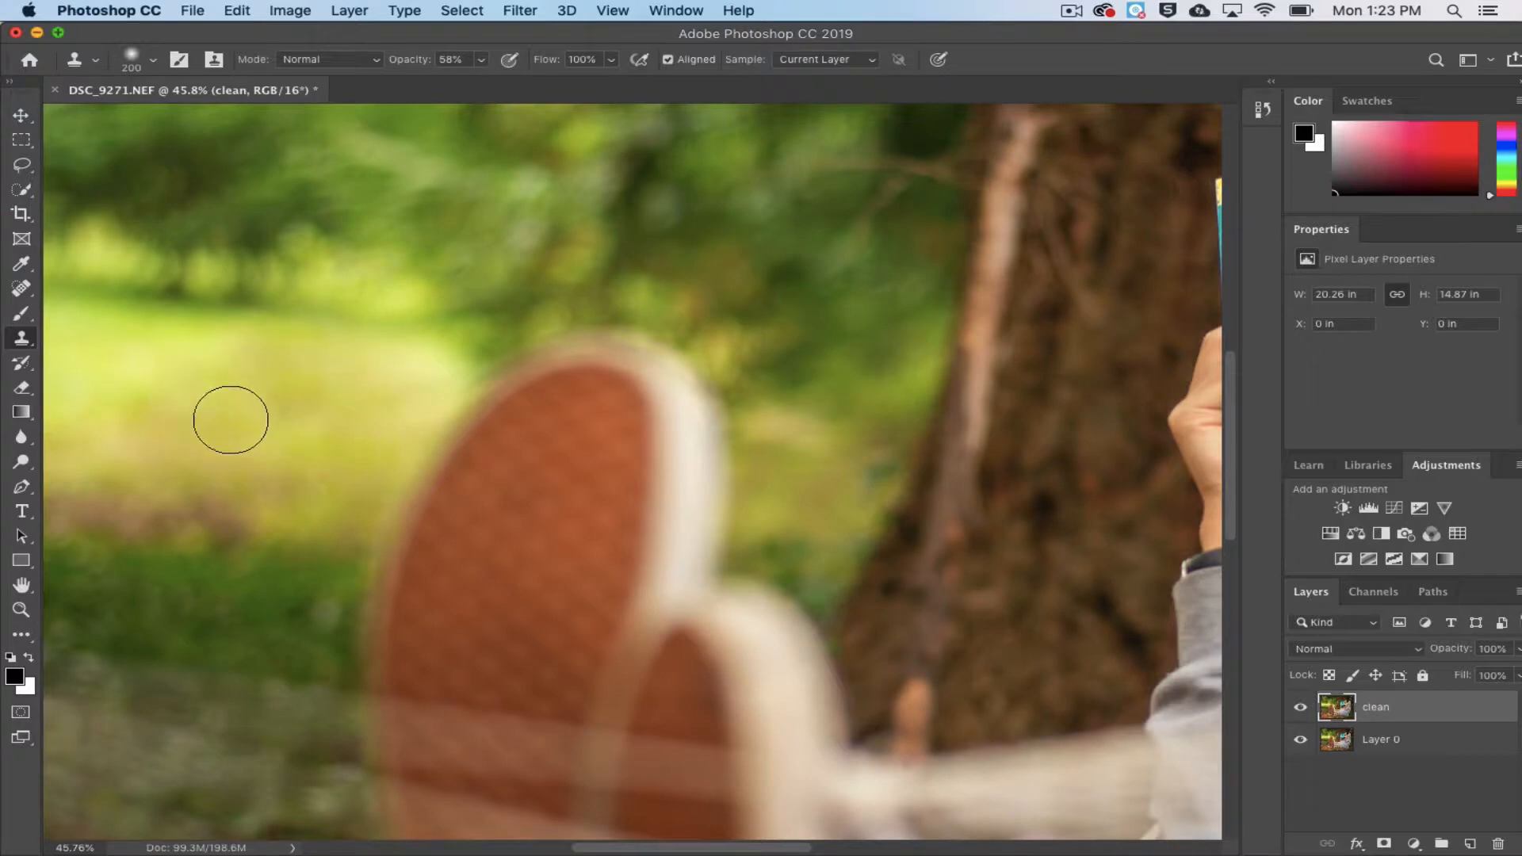
pyautogui.click(190, 429)
pyautogui.keyDown('alt'); pyautogui.click(163, 427); pyautogui.keyUp('alt')
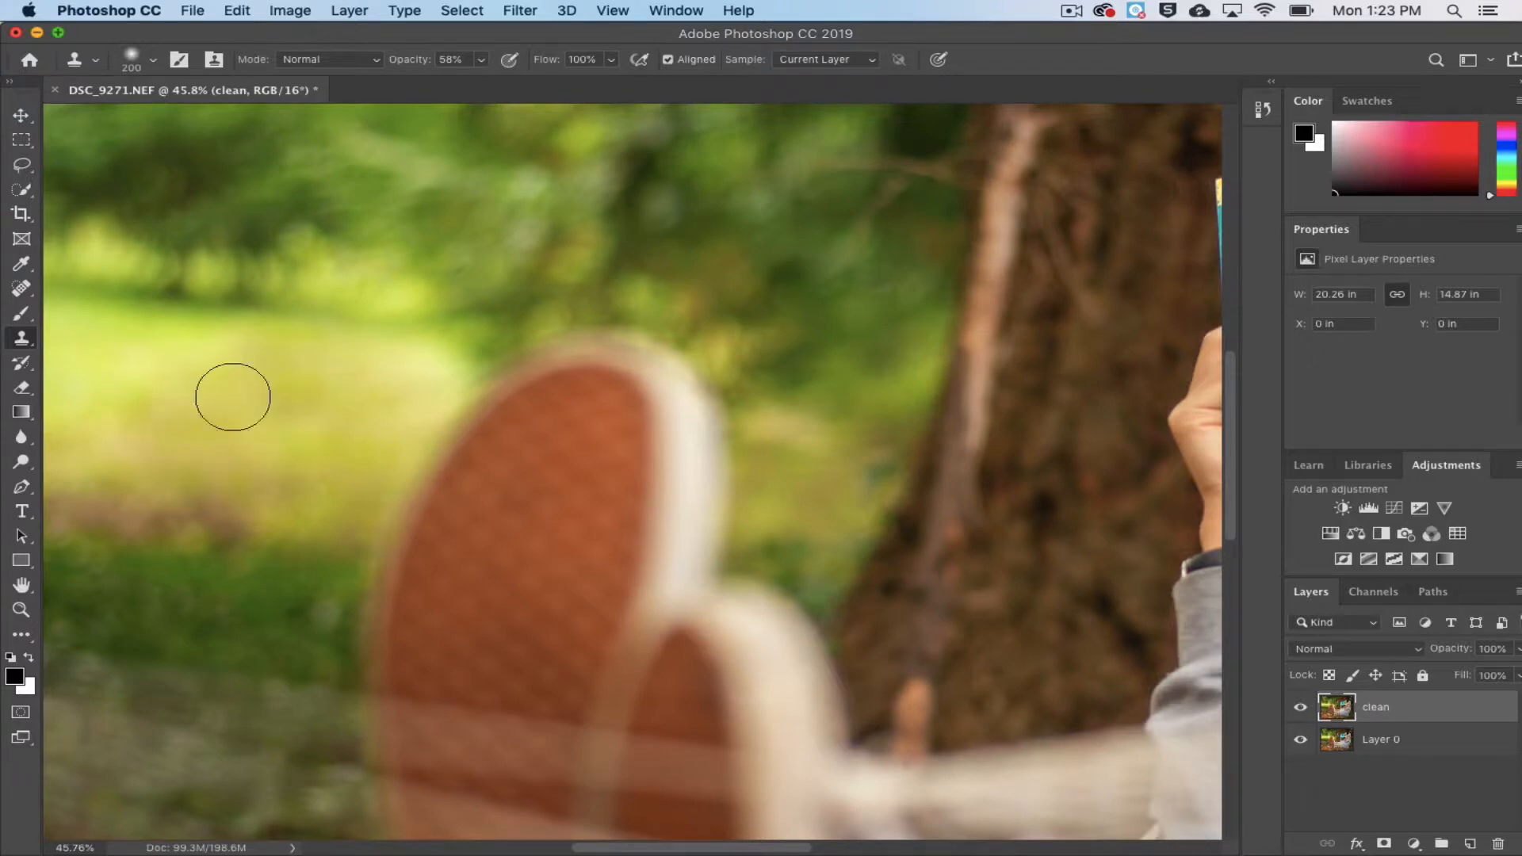
pyautogui.moveTo(404, 379); pyautogui.dragTo(438, 384)
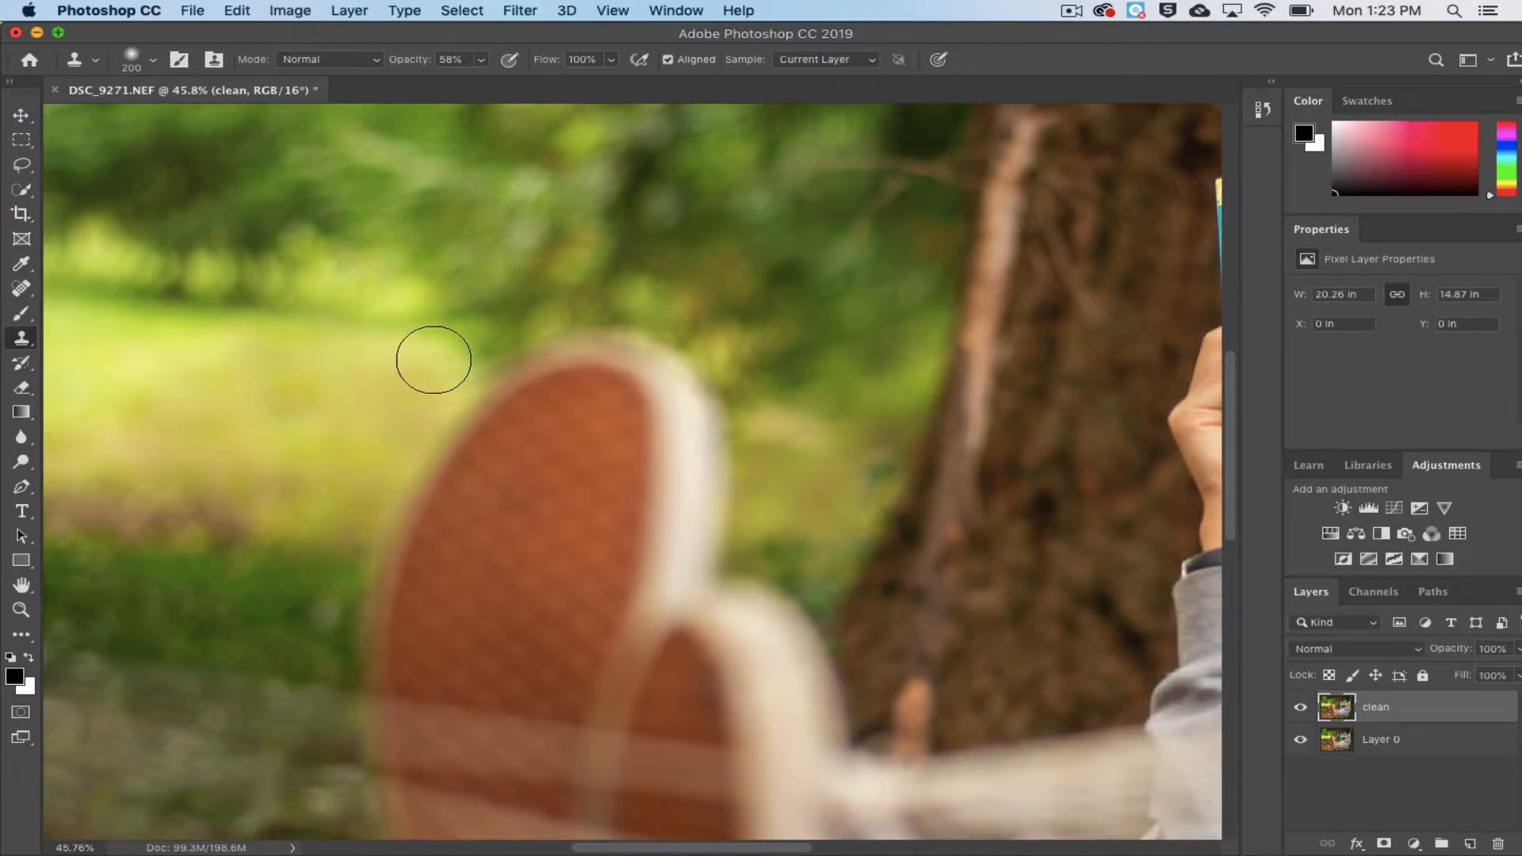
pyautogui.click(675, 377)
pyautogui.press('super+z')
# Compare the whole photo before and after the grass cloning by switching between the last Spot Healing Brush and latest Clone Stamp history states.
pyautogui.moveTo(660, 415)
pyautogui.mouseDown()
pyautogui.moveTo(582, 411)
pyautogui.moveTo(676, 415)
pyautogui.moveTo(660, 415)
pyautogui.mouseUp()
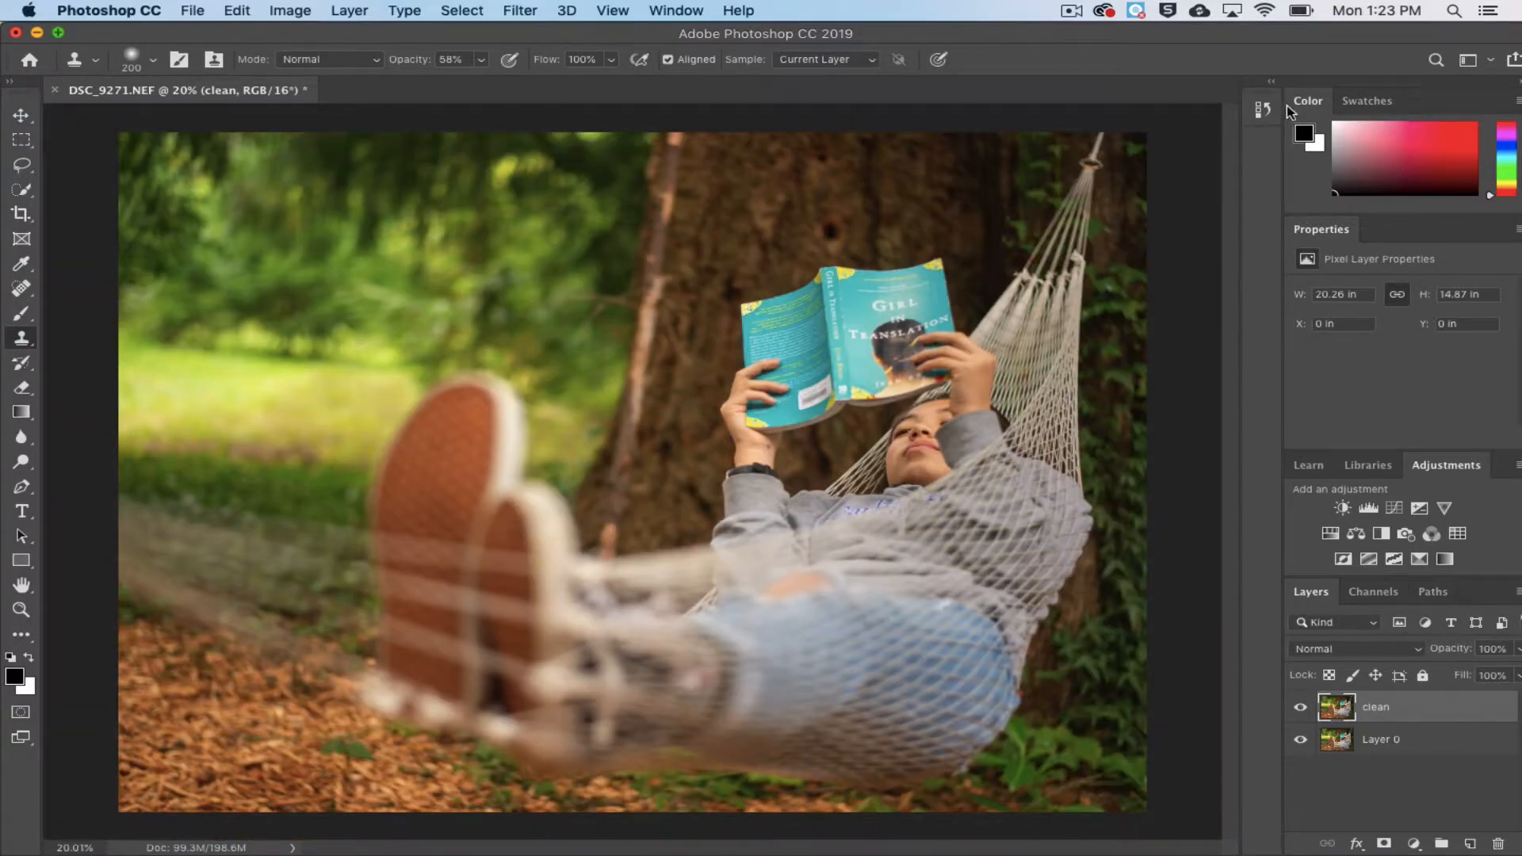
pyautogui.click(1263, 109)
pyautogui.moveTo(1191, 230); pyautogui.dragTo(1191, 549)
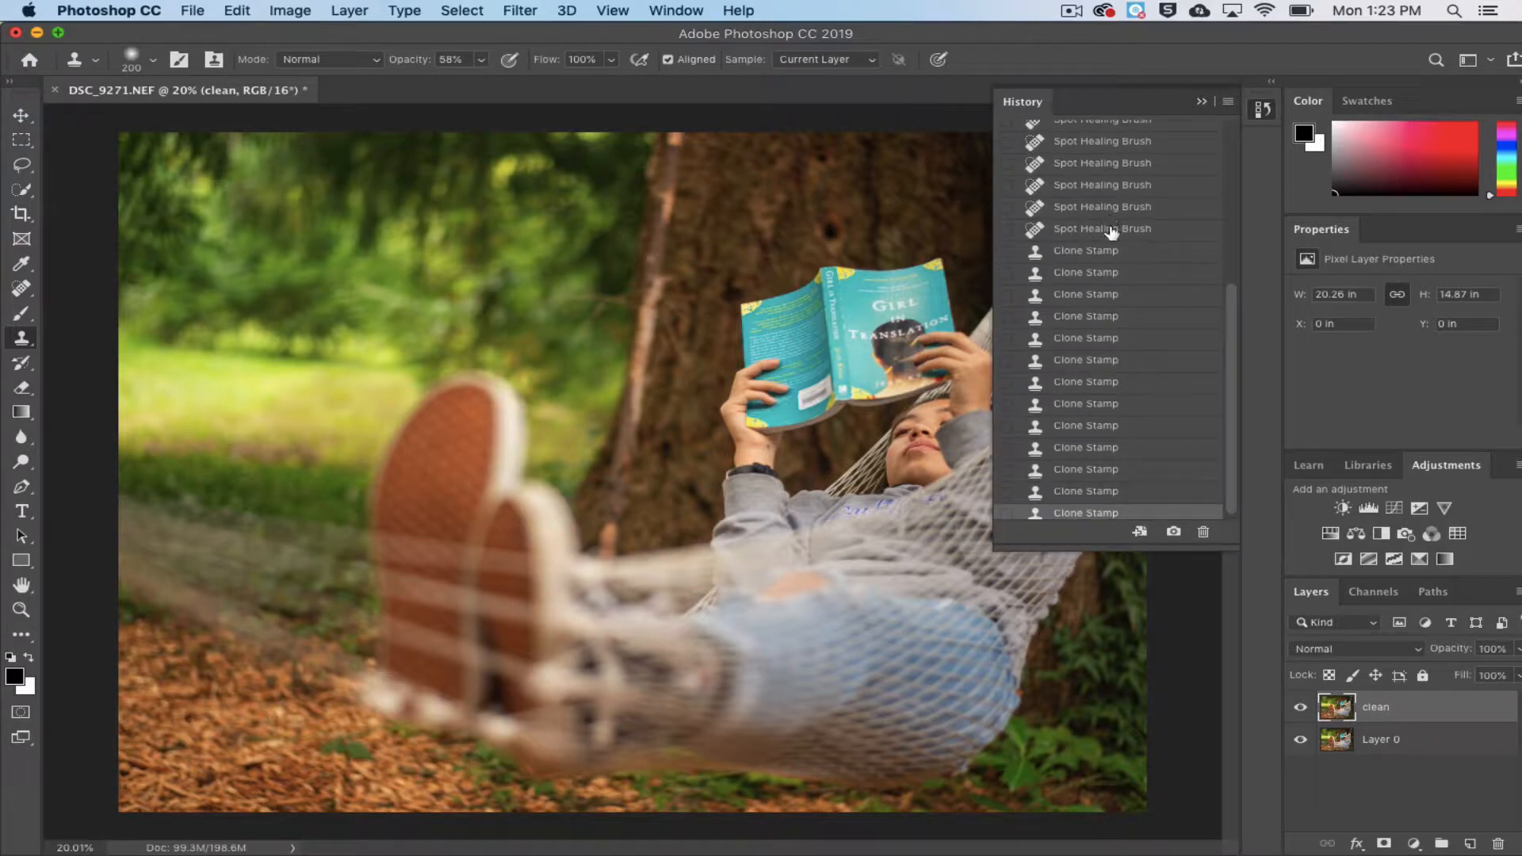
pyautogui.click(1112, 229)
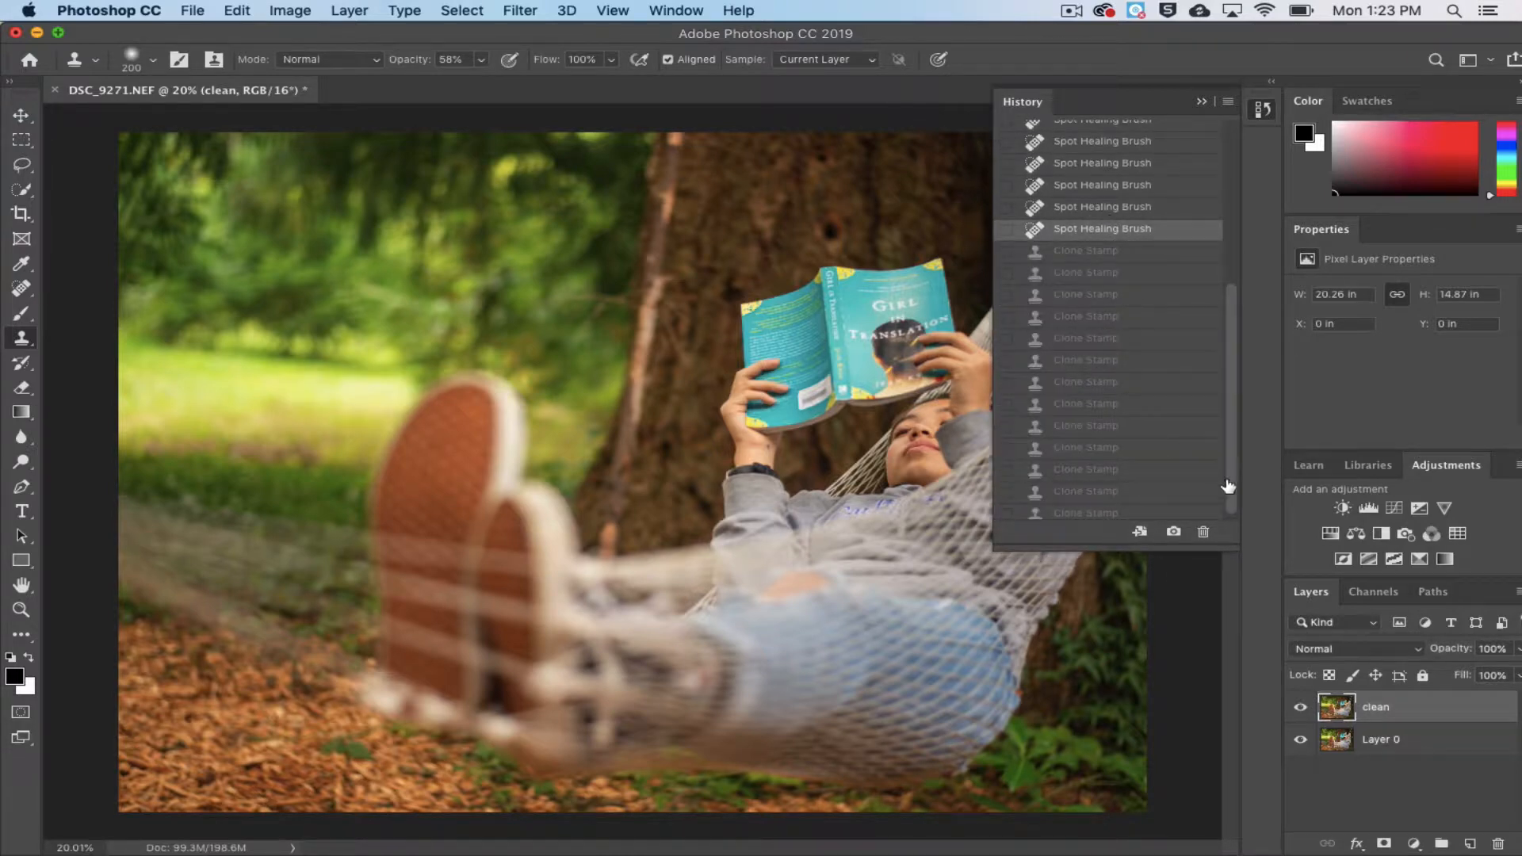
pyautogui.moveTo(1229, 486); pyautogui.dragTo(1228, 501)
pyautogui.click(1141, 506)
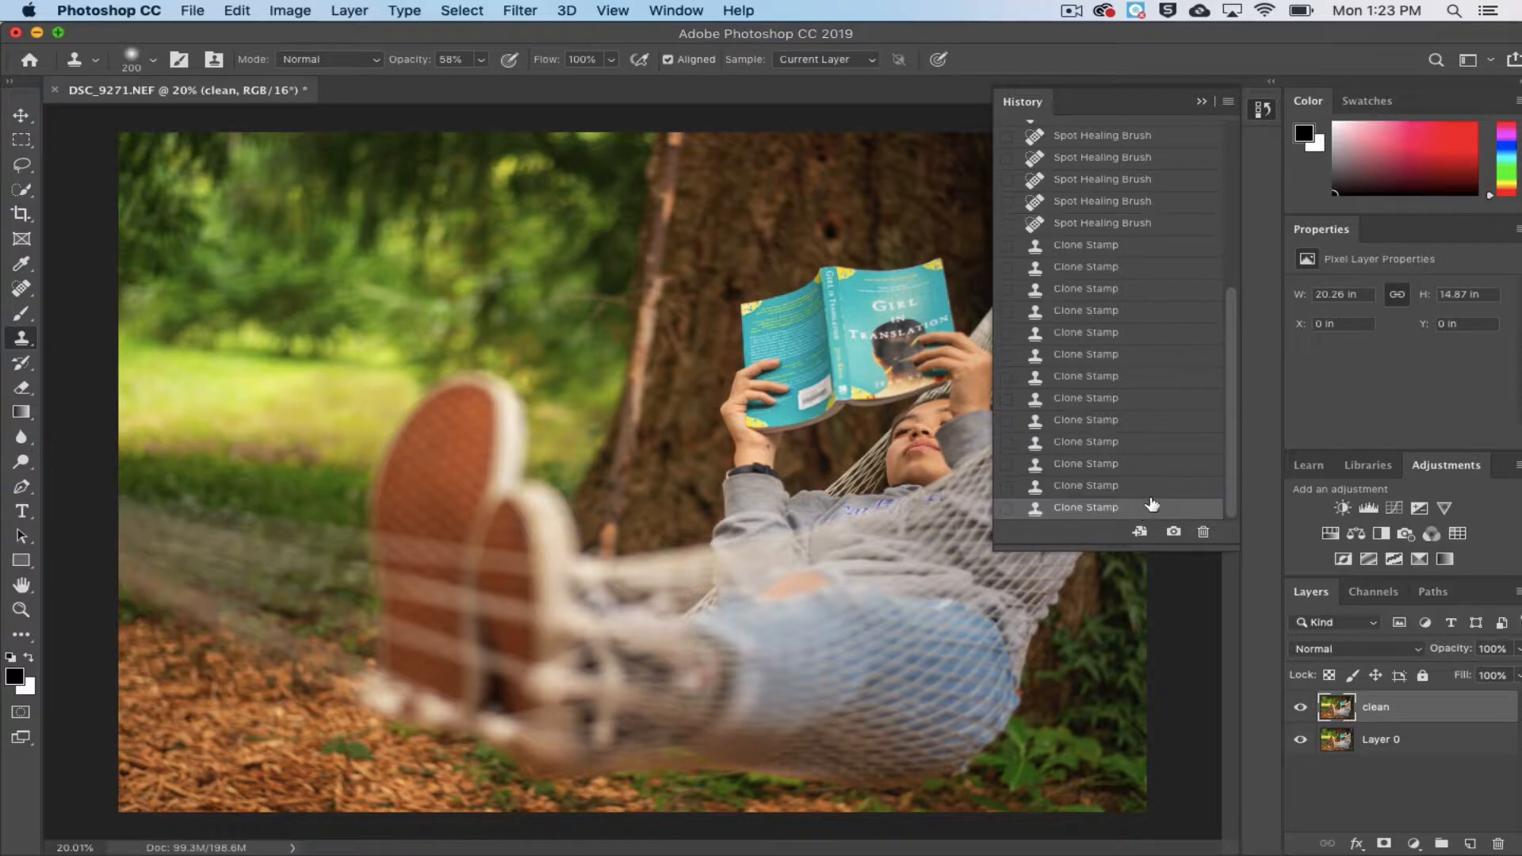
pyautogui.click(1204, 101)
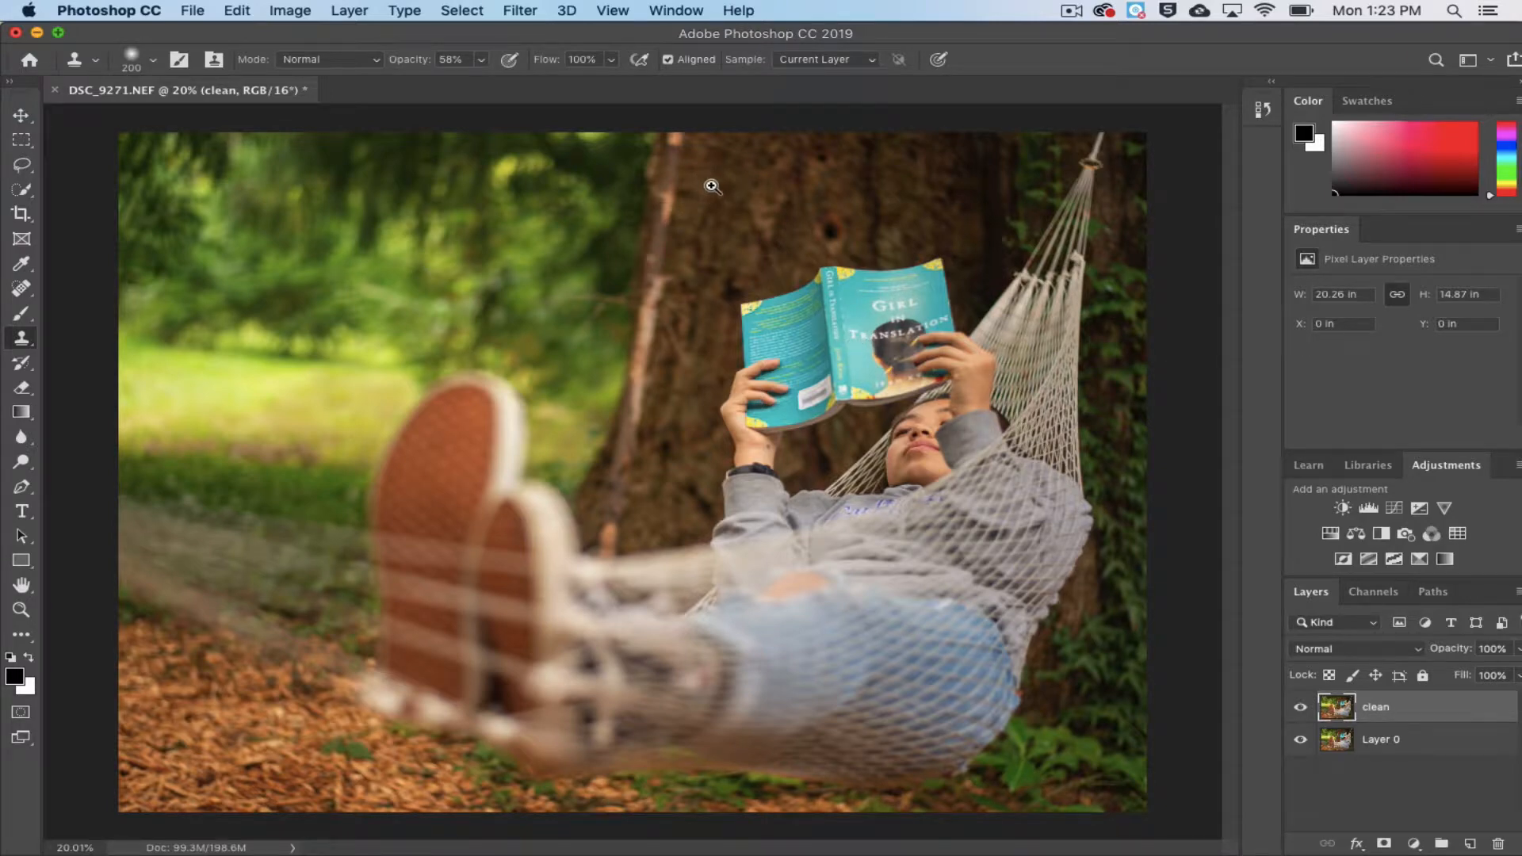
# Clone bark over the pale branch along the trunk's left edge, from the top of the photo to the legs, at 58% opacity.
pyautogui.moveTo(712, 186); pyautogui.dragTo(753, 198)
pyautogui.scroll(2, 701, 209)
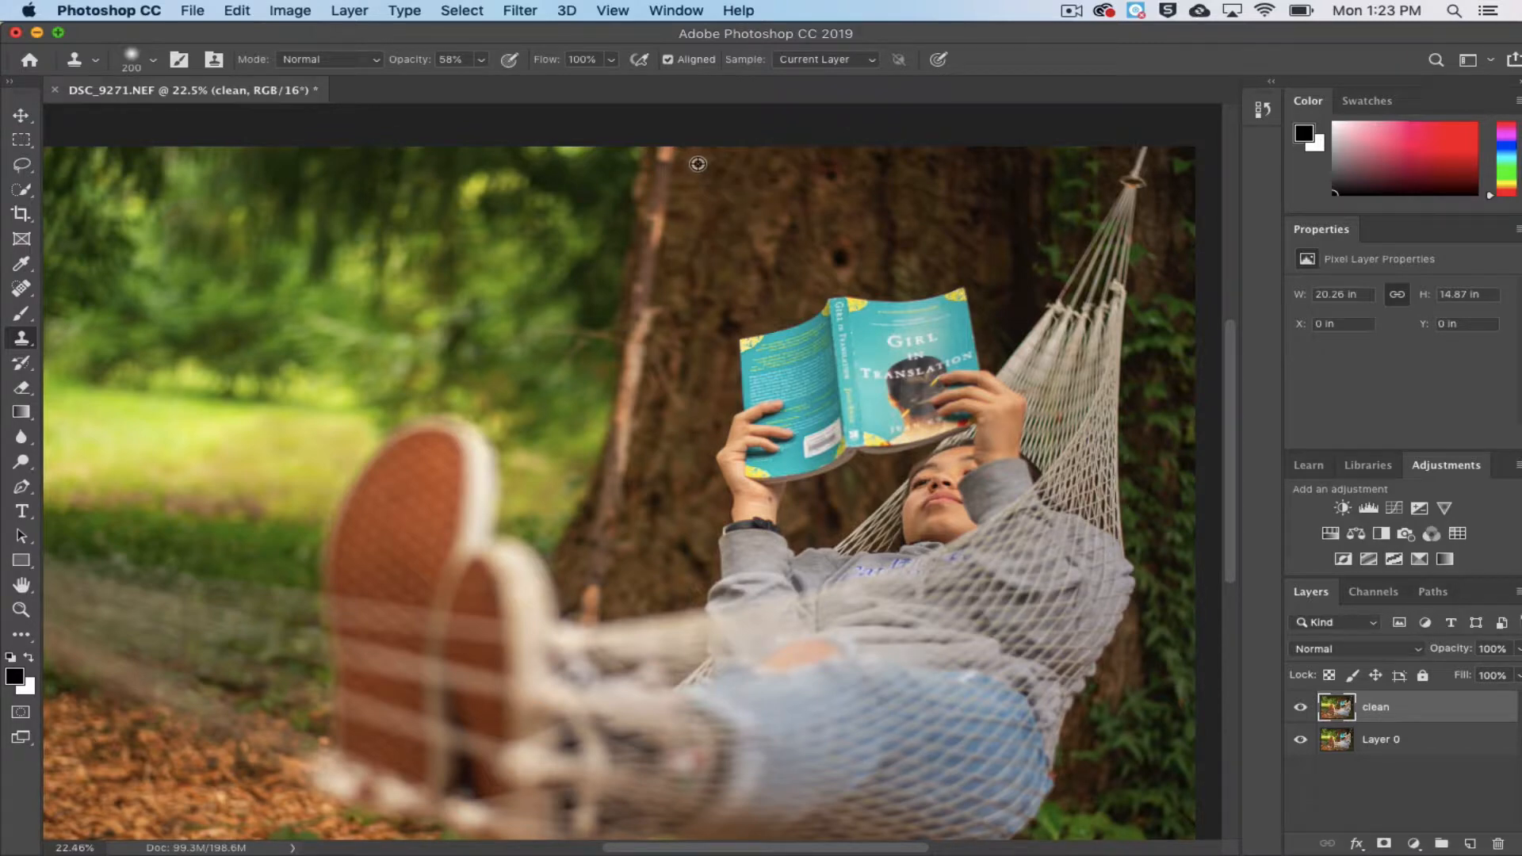
pyautogui.moveTo(697, 169)
pyautogui.mouseDown()
pyautogui.moveTo(660, 162)
pyautogui.moveTo(660, 253)
pyautogui.moveTo(668, 214)
pyautogui.moveTo(645, 337)
pyautogui.moveTo(661, 334)
pyautogui.moveTo(645, 331)
pyautogui.moveTo(598, 598)
pyautogui.mouseUp()
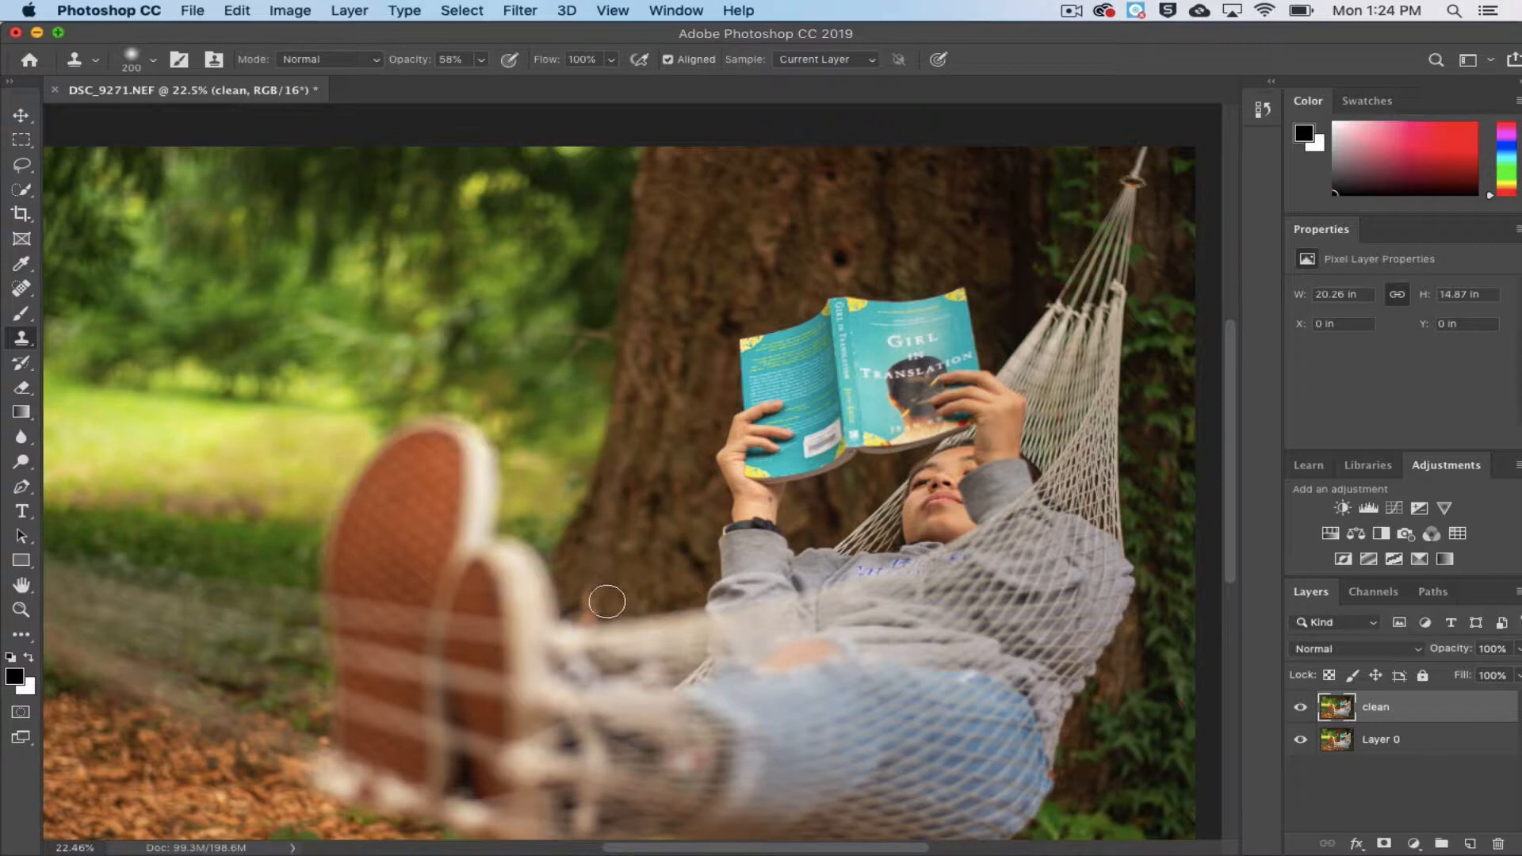
pyautogui.click(593, 608)
# Clone out the leftover marks on the trunk between the shoes and the book, undoing the misplaced stroke beside the hand.
pyautogui.click(665, 363)
pyautogui.click(703, 419)
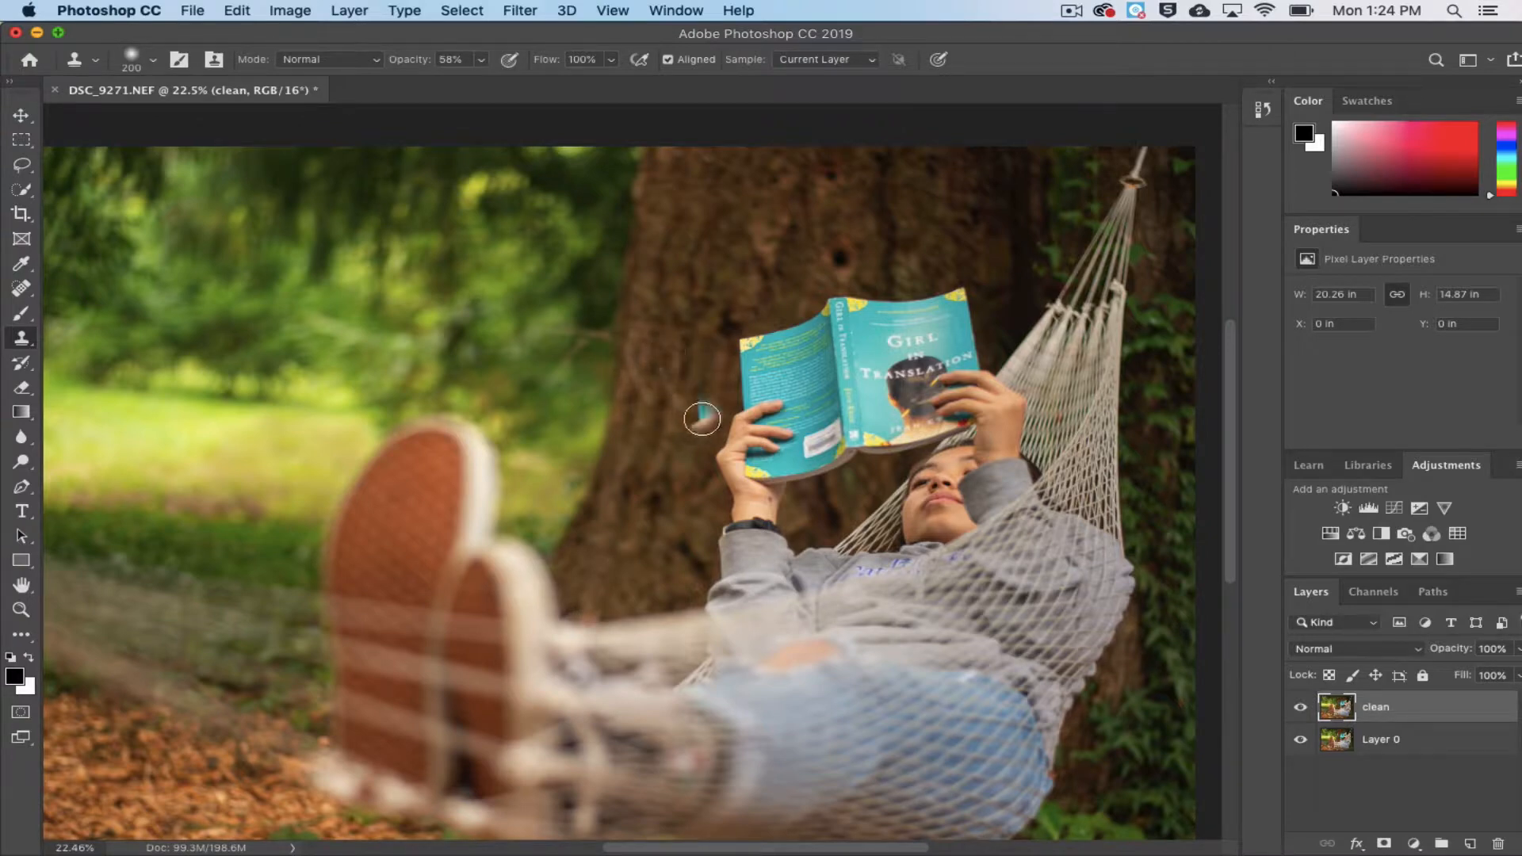
pyautogui.press('super+z')
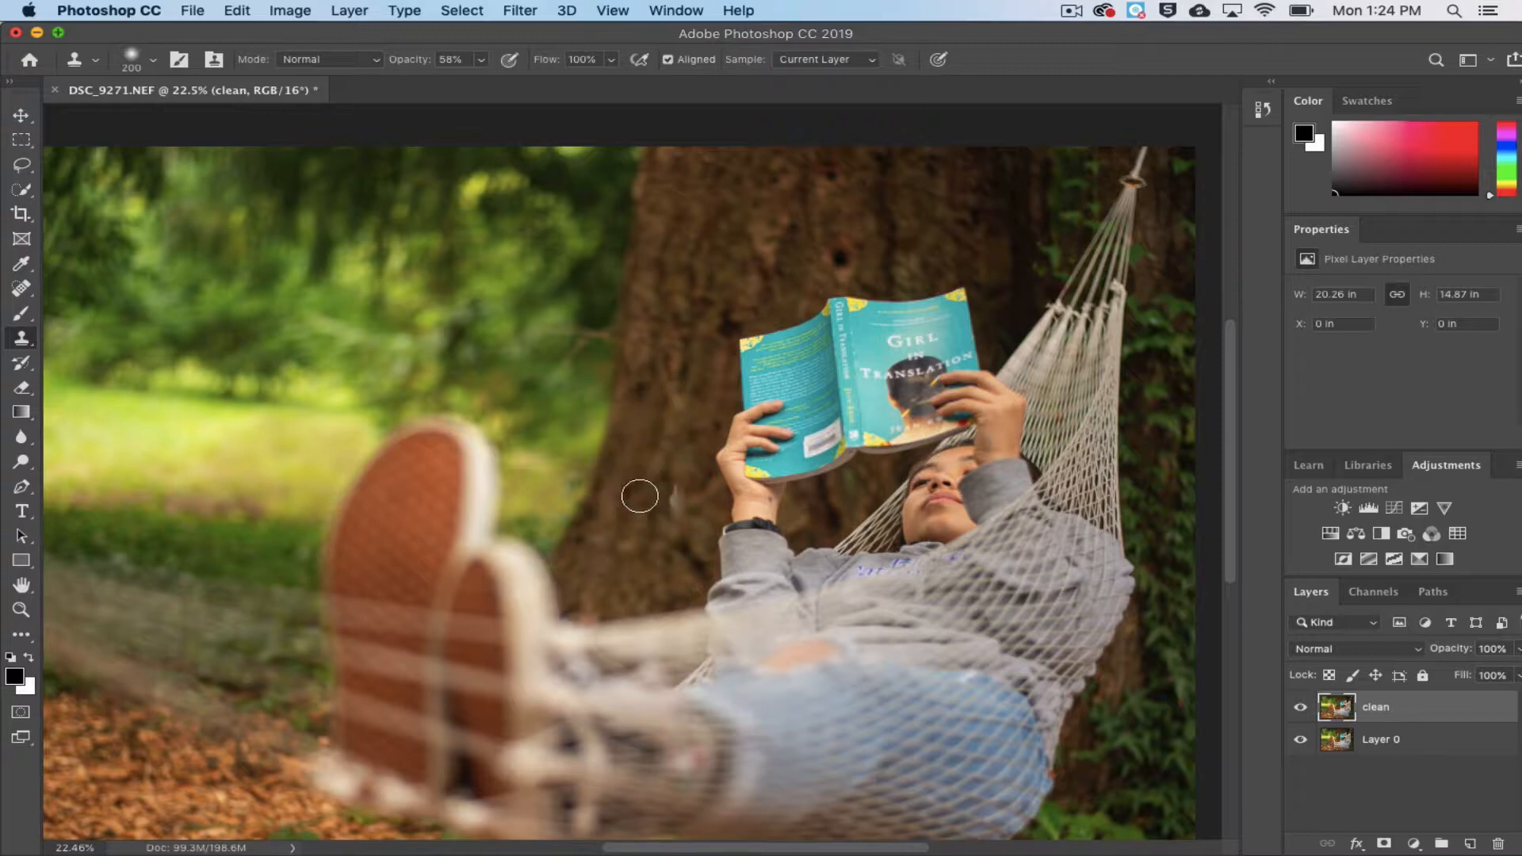
pyautogui.click(615, 543)
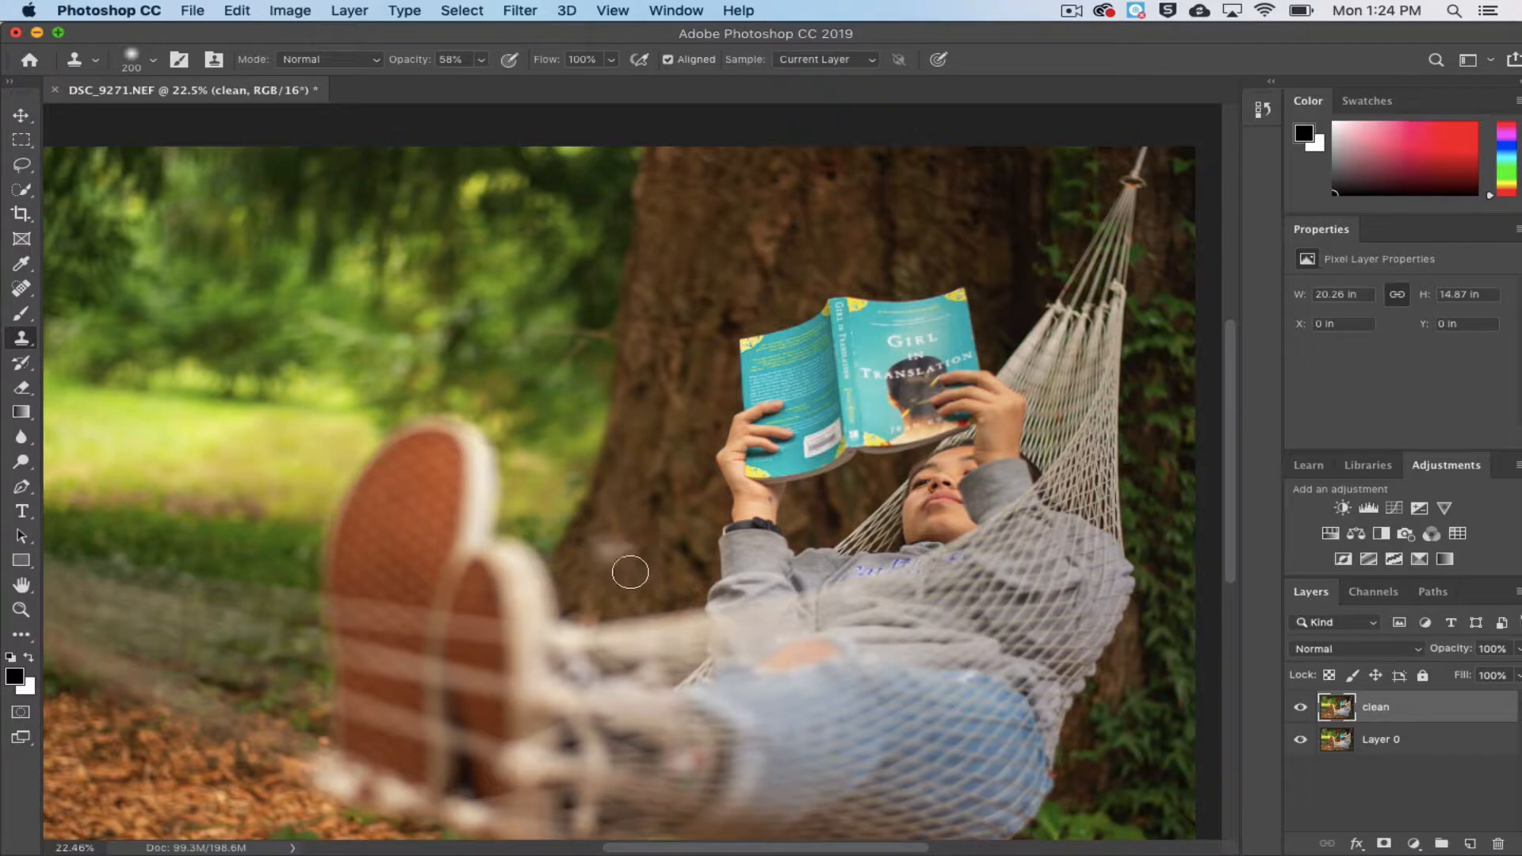
pyautogui.moveTo(604, 549); pyautogui.dragTo(630, 552)
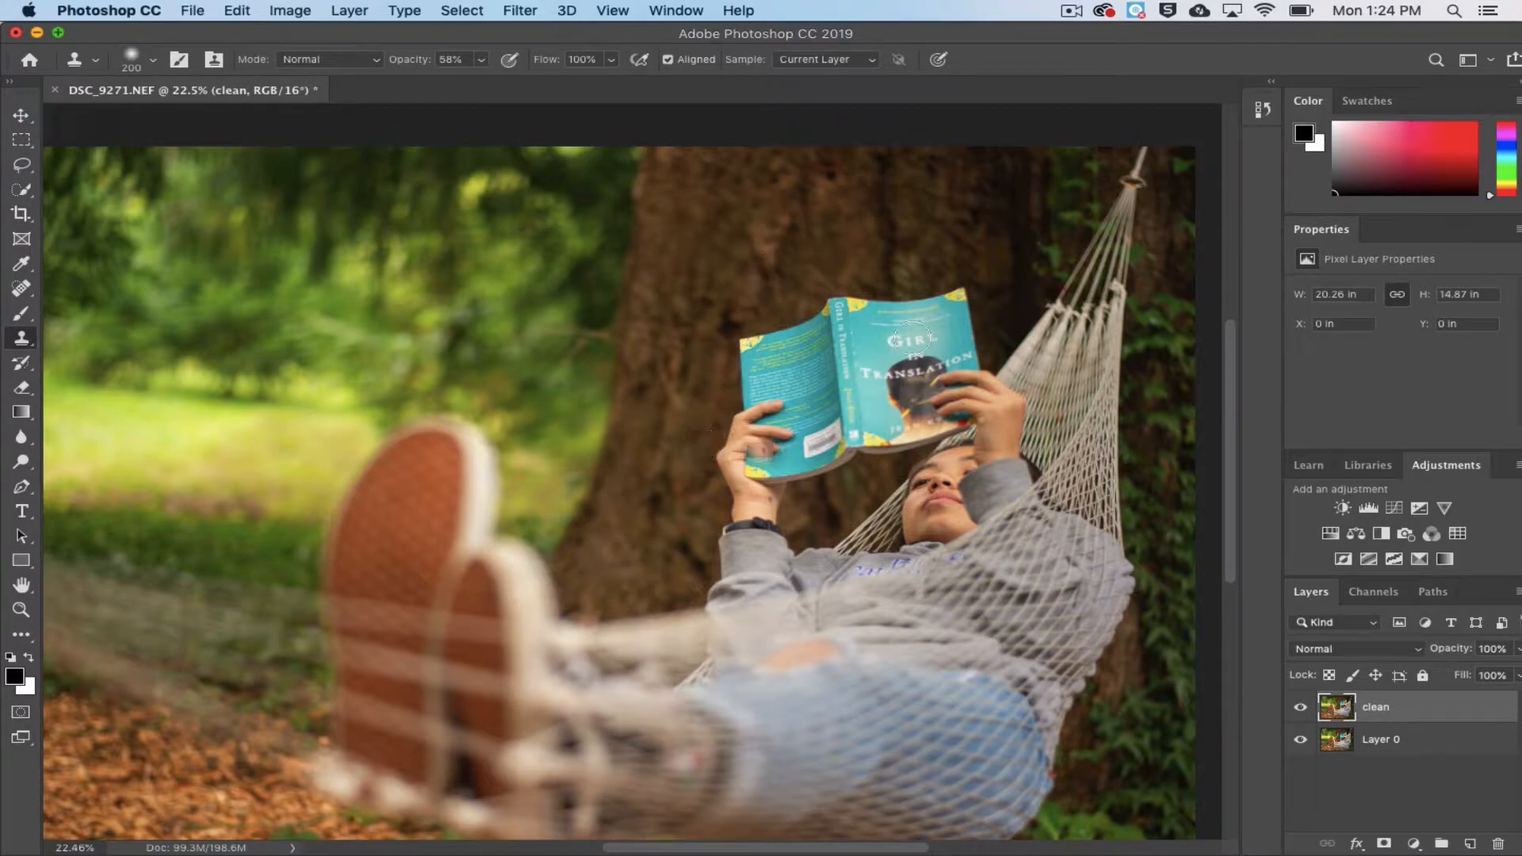
# Remove the green leaf from the wood chips below the shoes with the content-aware Spot Healing Brush at size 100.
pyautogui.moveTo(746, 604); pyautogui.dragTo(681, 590)
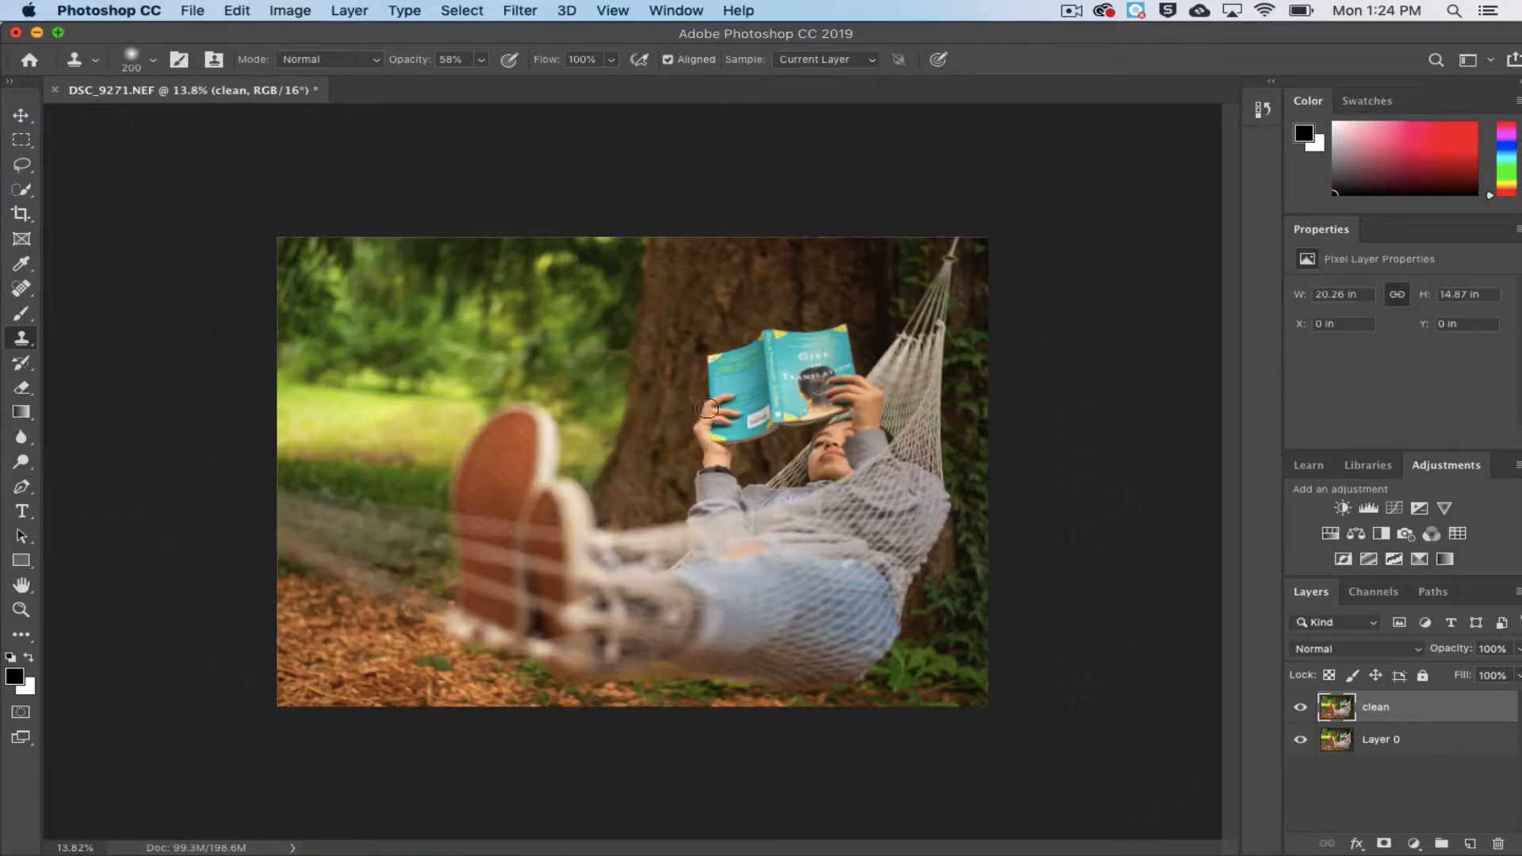
pyautogui.press('z')
pyautogui.click(711, 64)
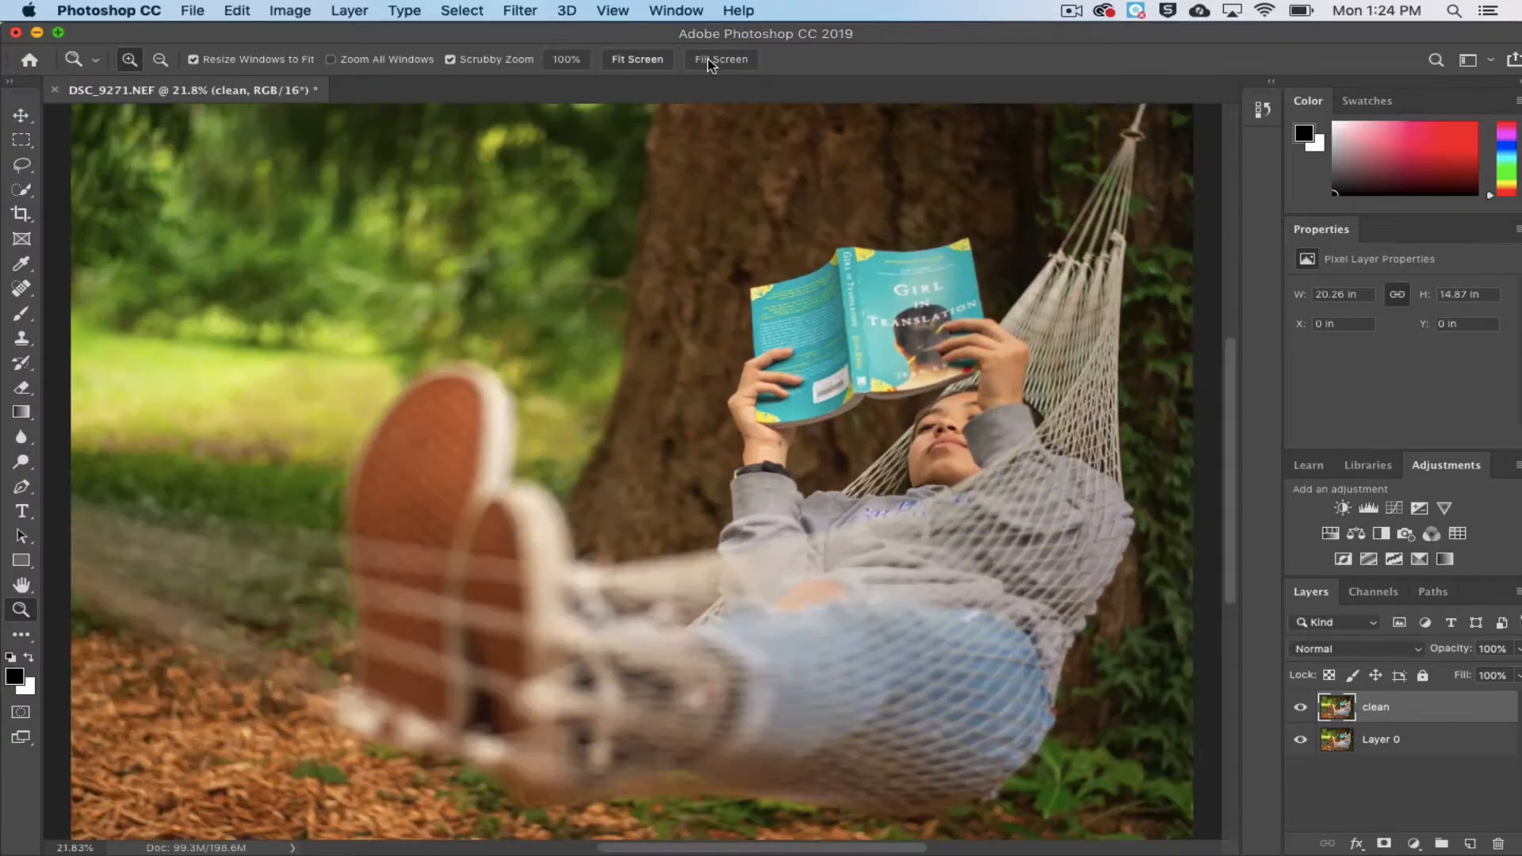
pyautogui.click(21, 287)
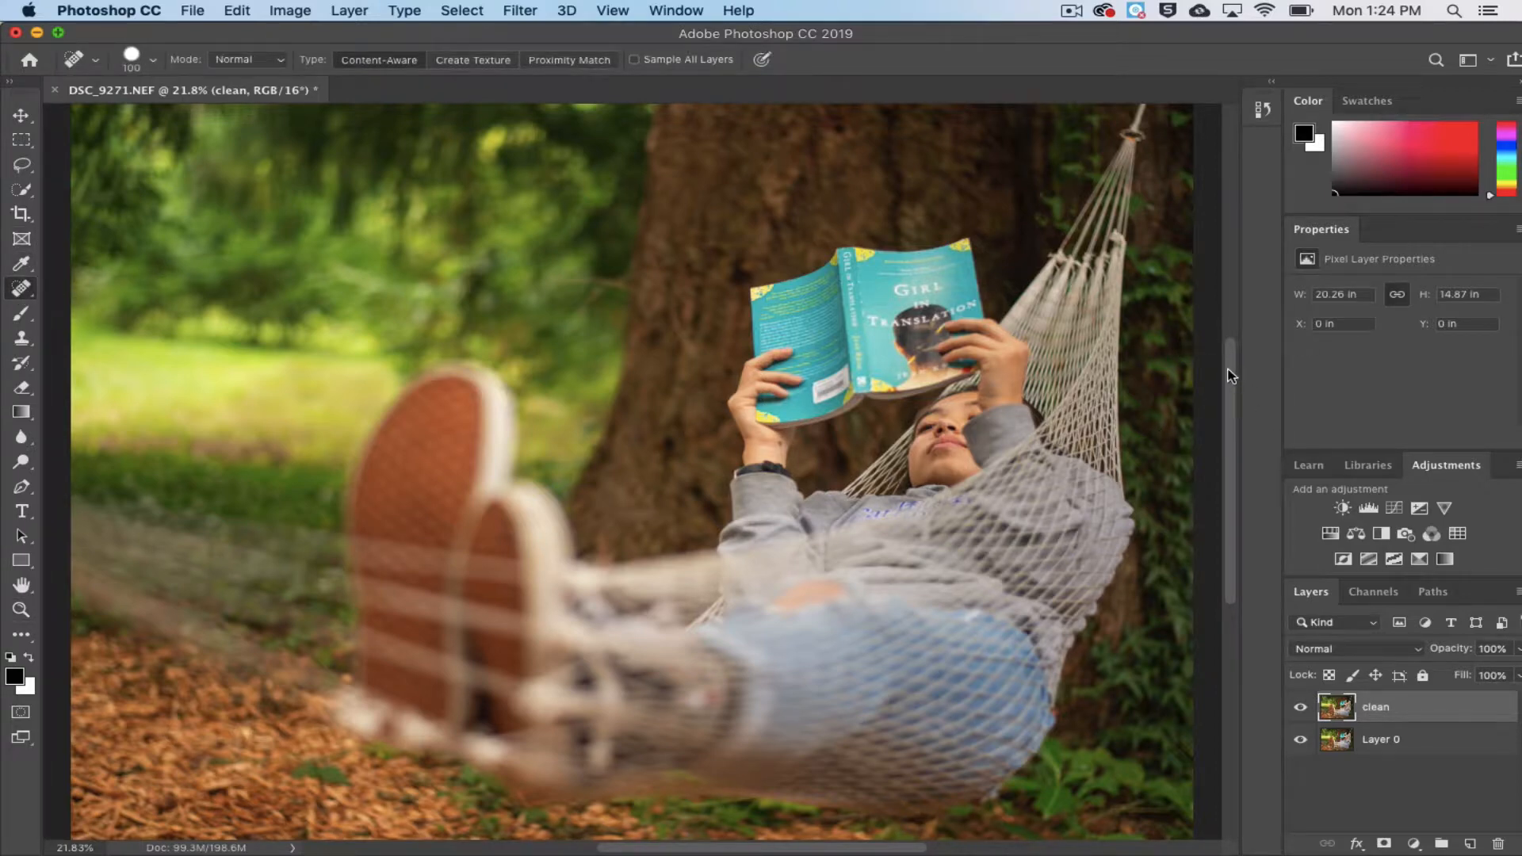
pyautogui.moveTo(1231, 376)
pyautogui.mouseDown()
pyautogui.moveTo(1226, 287)
pyautogui.moveTo(1216, 407)
pyautogui.mouseUp()
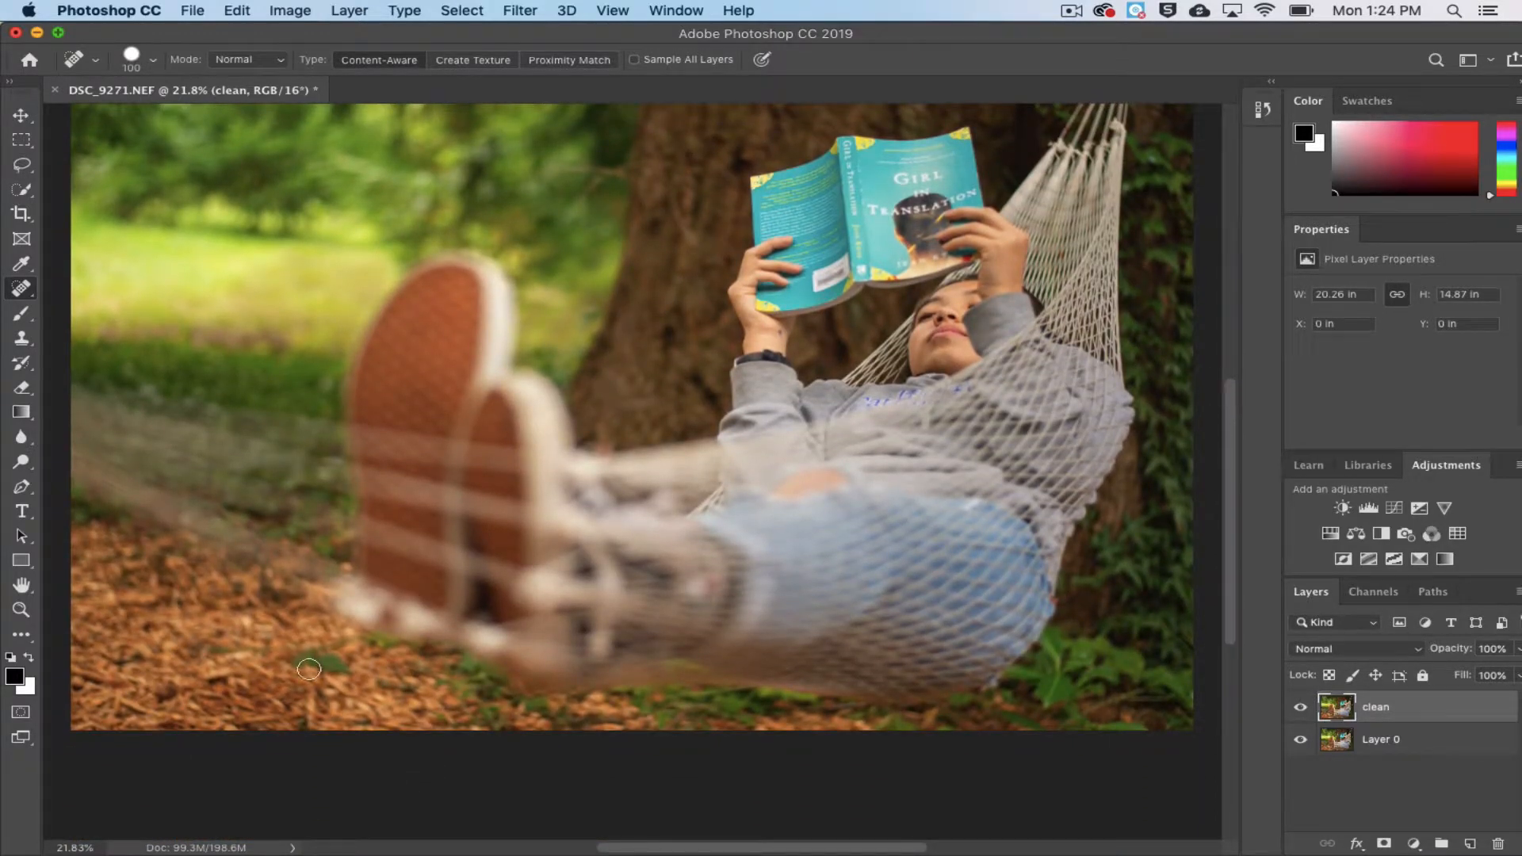
pyautogui.moveTo(310, 669); pyautogui.dragTo(335, 663)
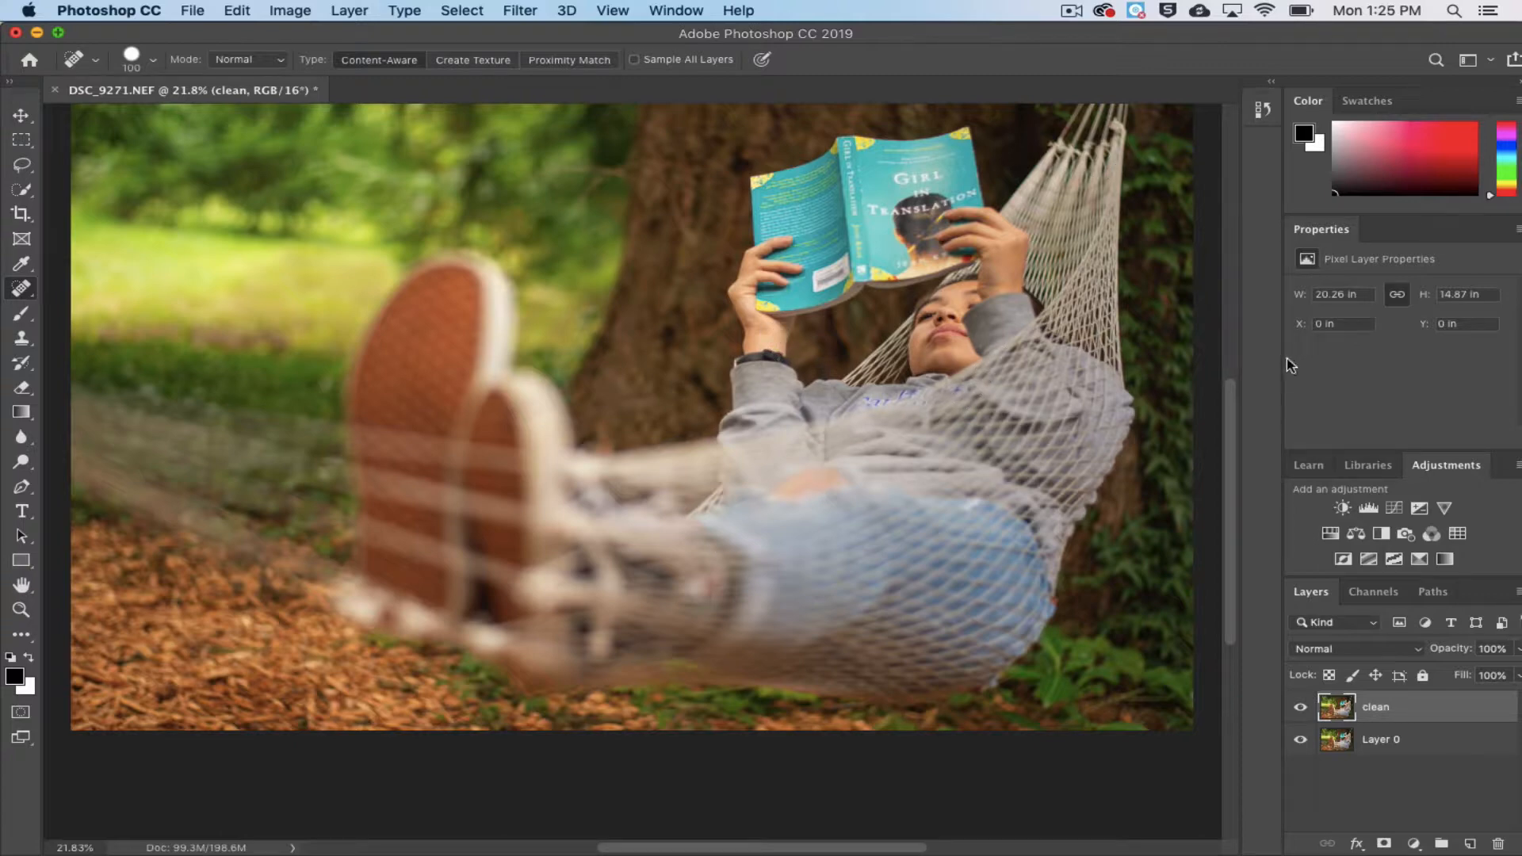
pyautogui.moveTo(1225, 408)
pyautogui.mouseDown()
pyautogui.moveTo(1234, 317)
pyautogui.moveTo(1243, 398)
pyautogui.mouseUp()
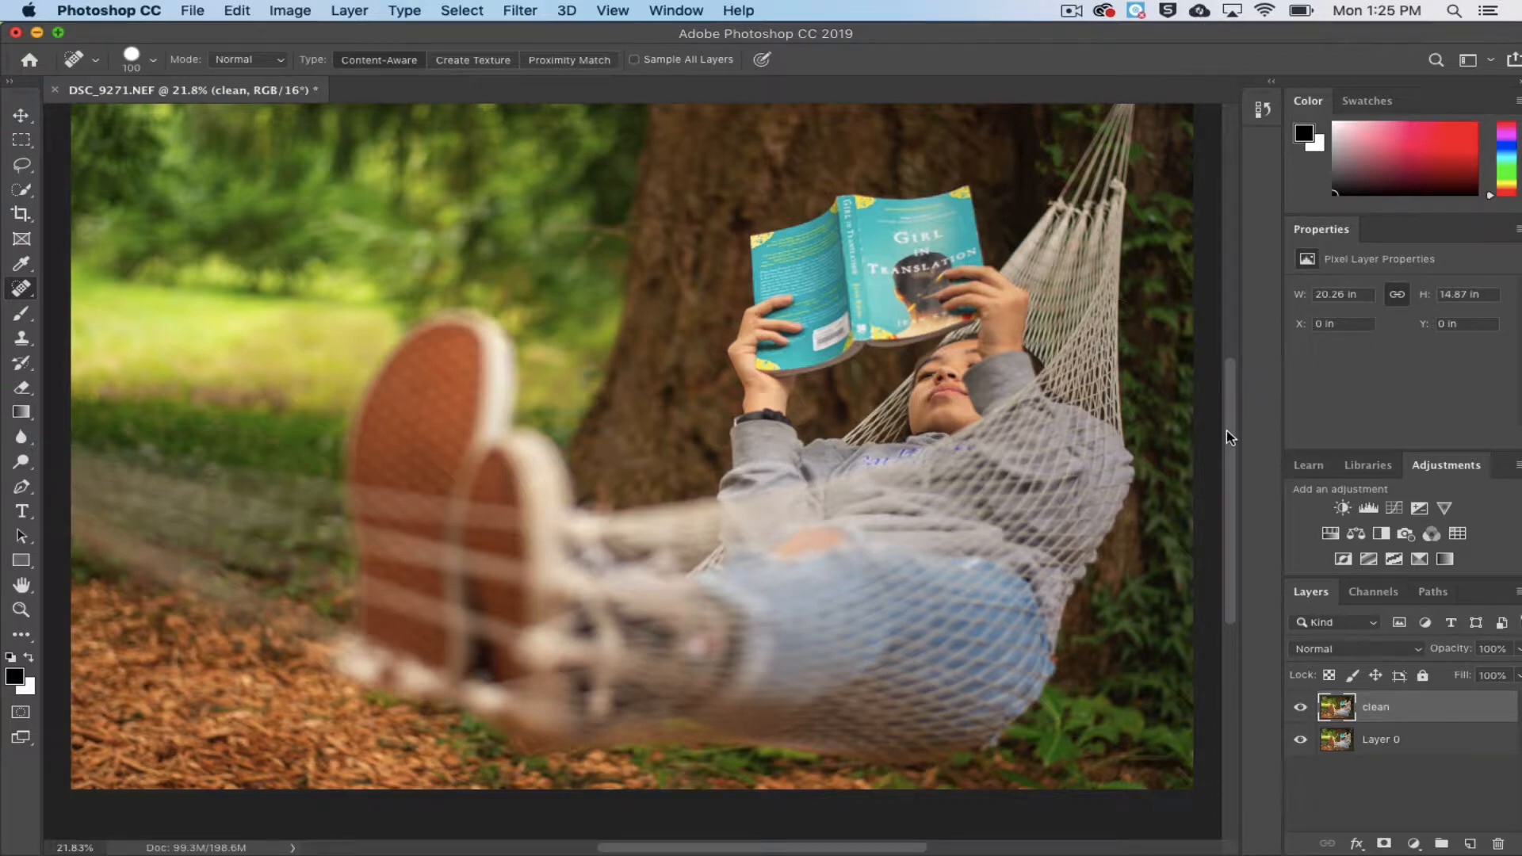
pyautogui.scroll(3, 1225, 431)
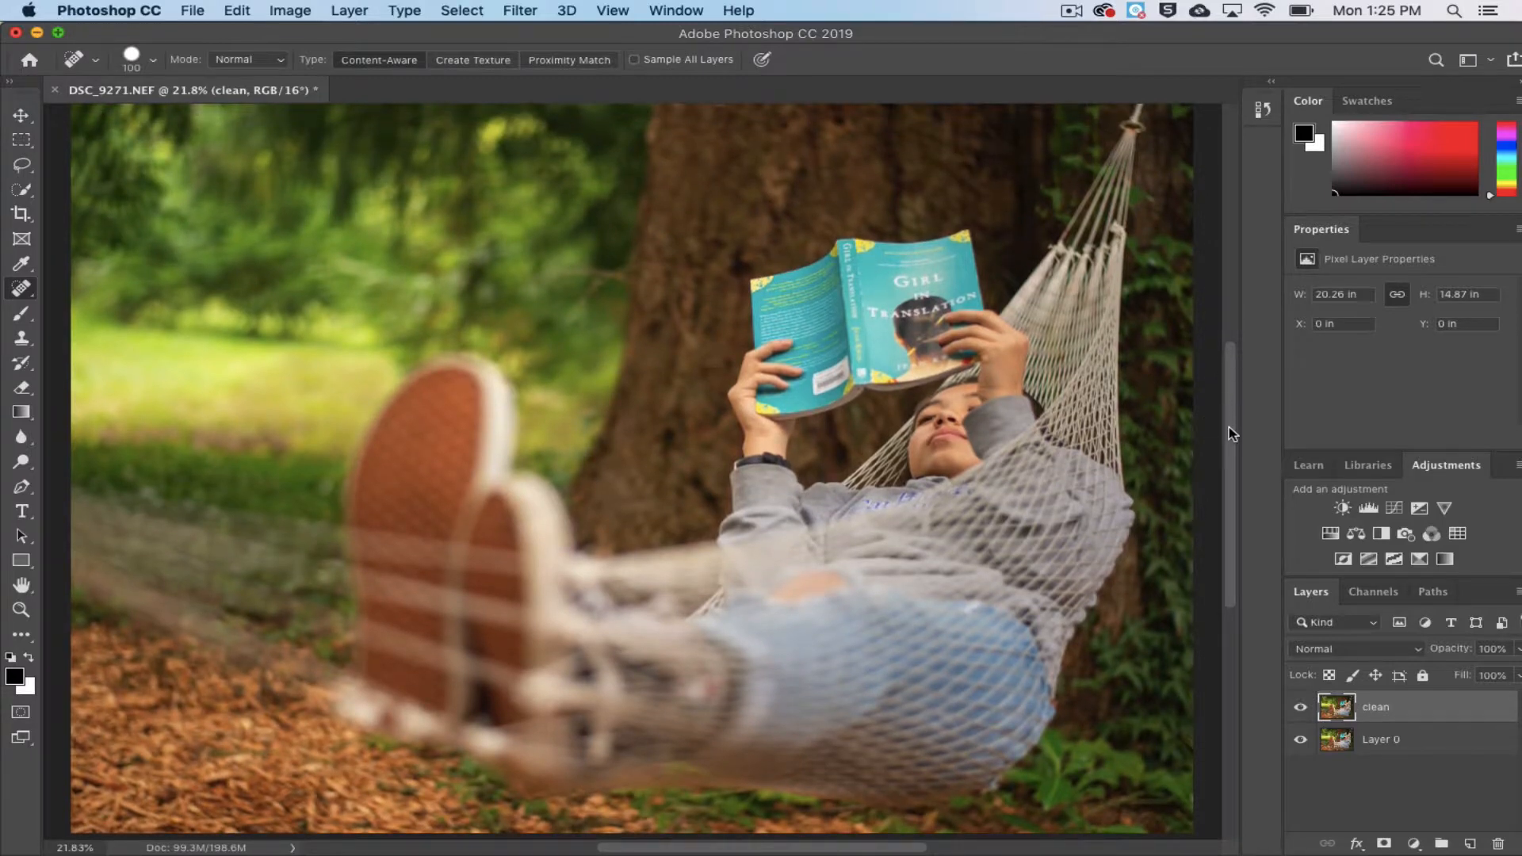
pyautogui.scroll(-3, 1229, 431)
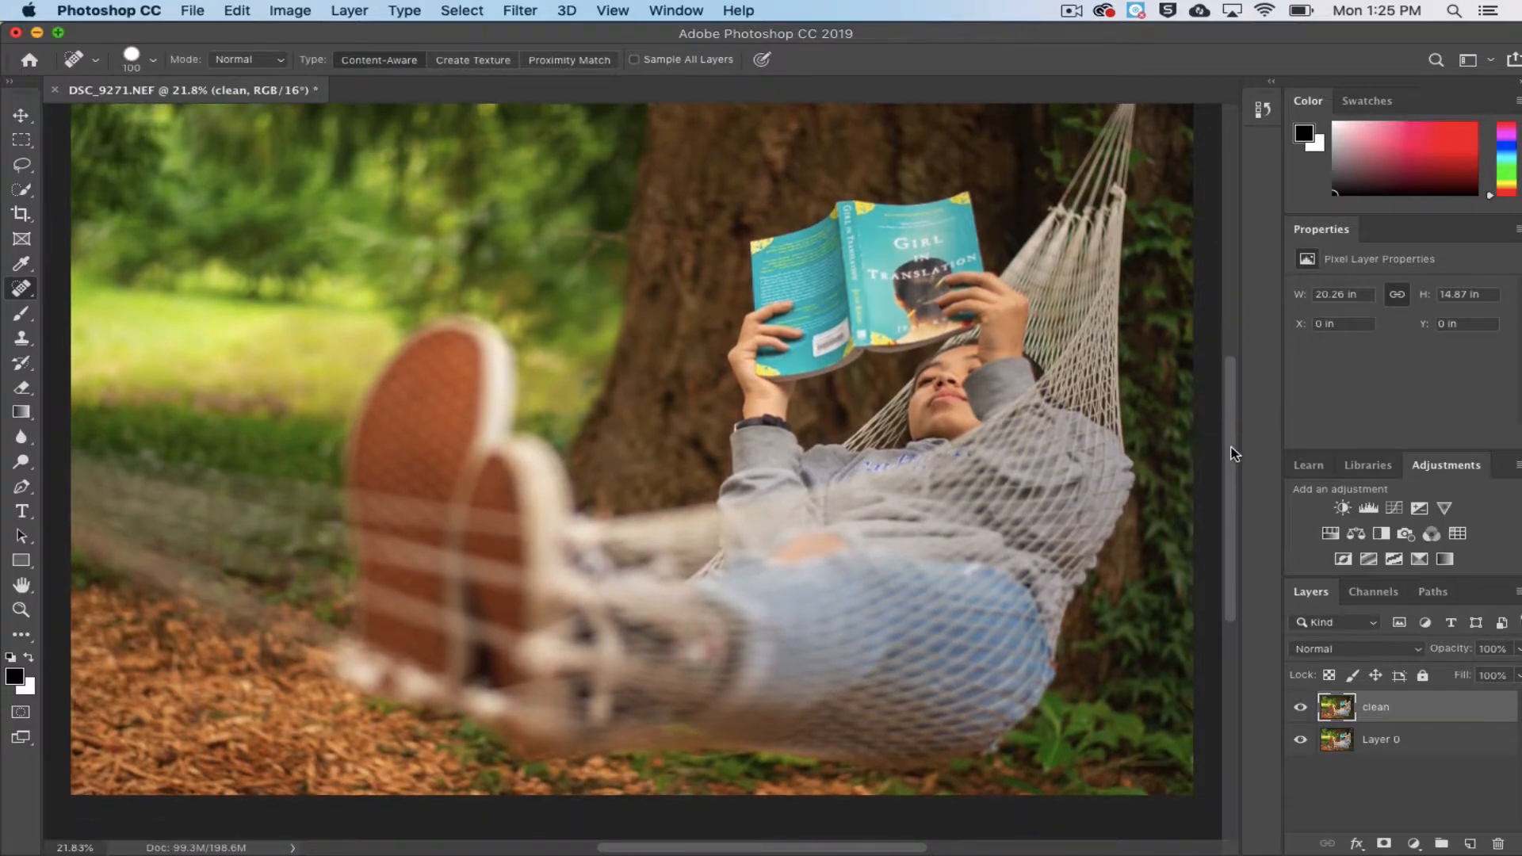
pyautogui.scroll(2, 1231, 433)
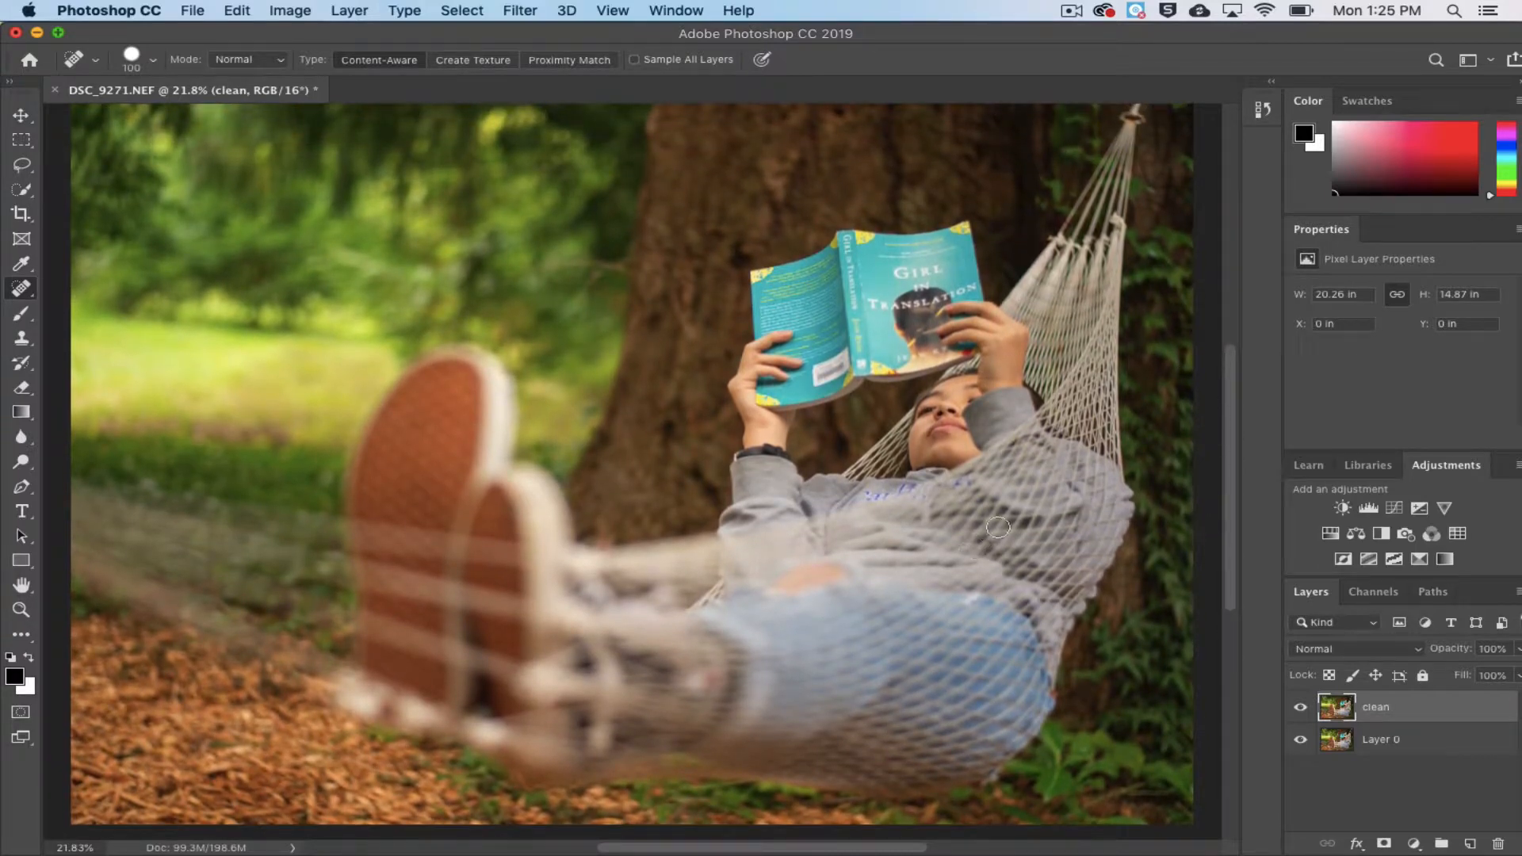
# Add a Brightness/Contrast adjustment layer above the clean layer and set its Brightness to -46.
pyautogui.click(1345, 509)
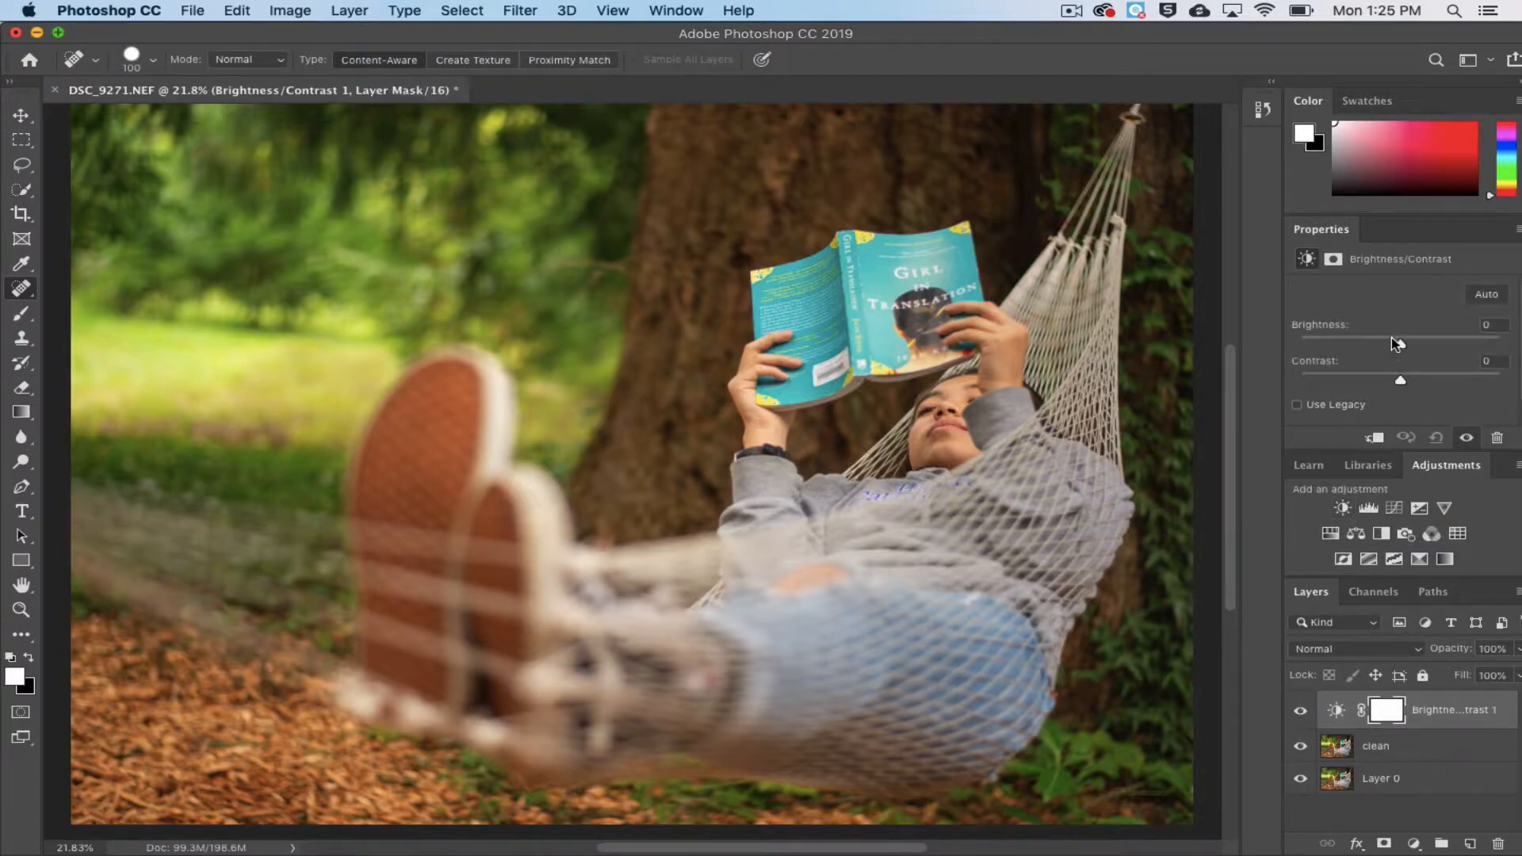
pyautogui.moveTo(1400, 349); pyautogui.dragTo(1383, 350)
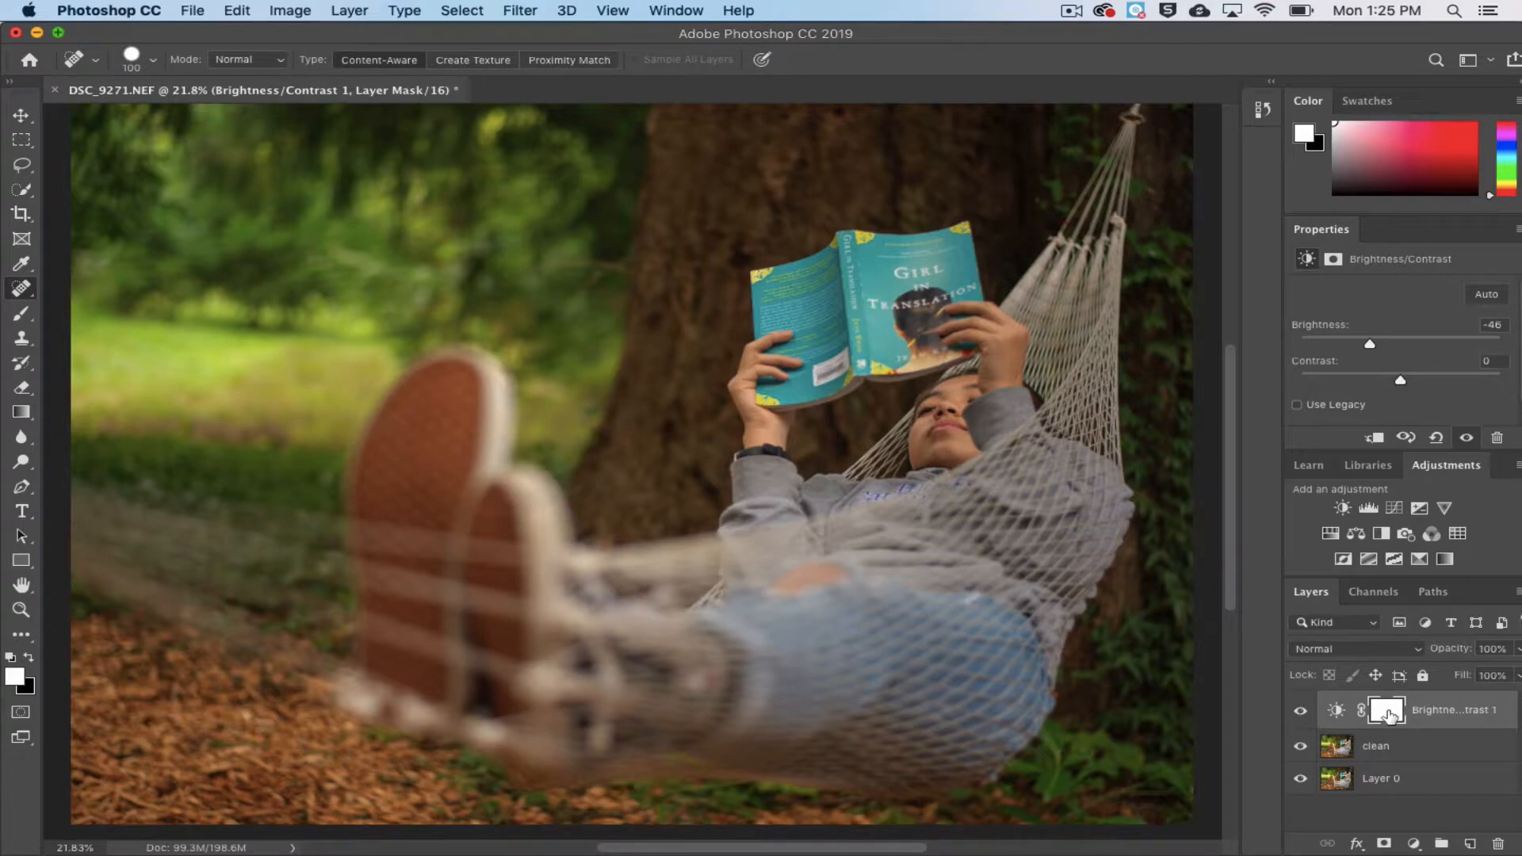
# Mask the darkening off the reader's body, legs and book by painting black with a 1000 px brush on the adjustment's mask.
pyautogui.click(1387, 712)
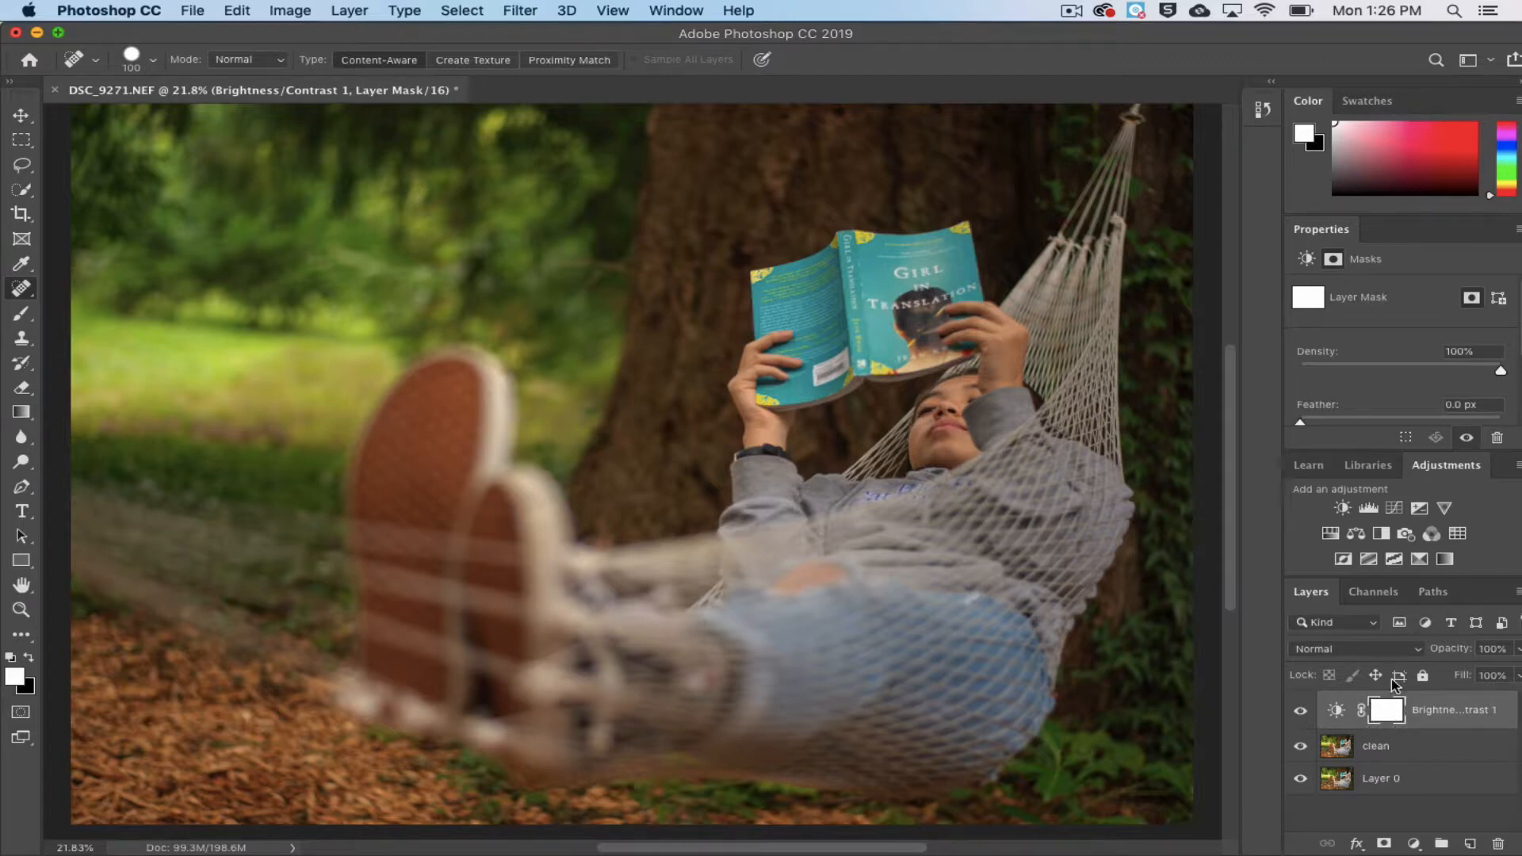
pyautogui.click(28, 658)
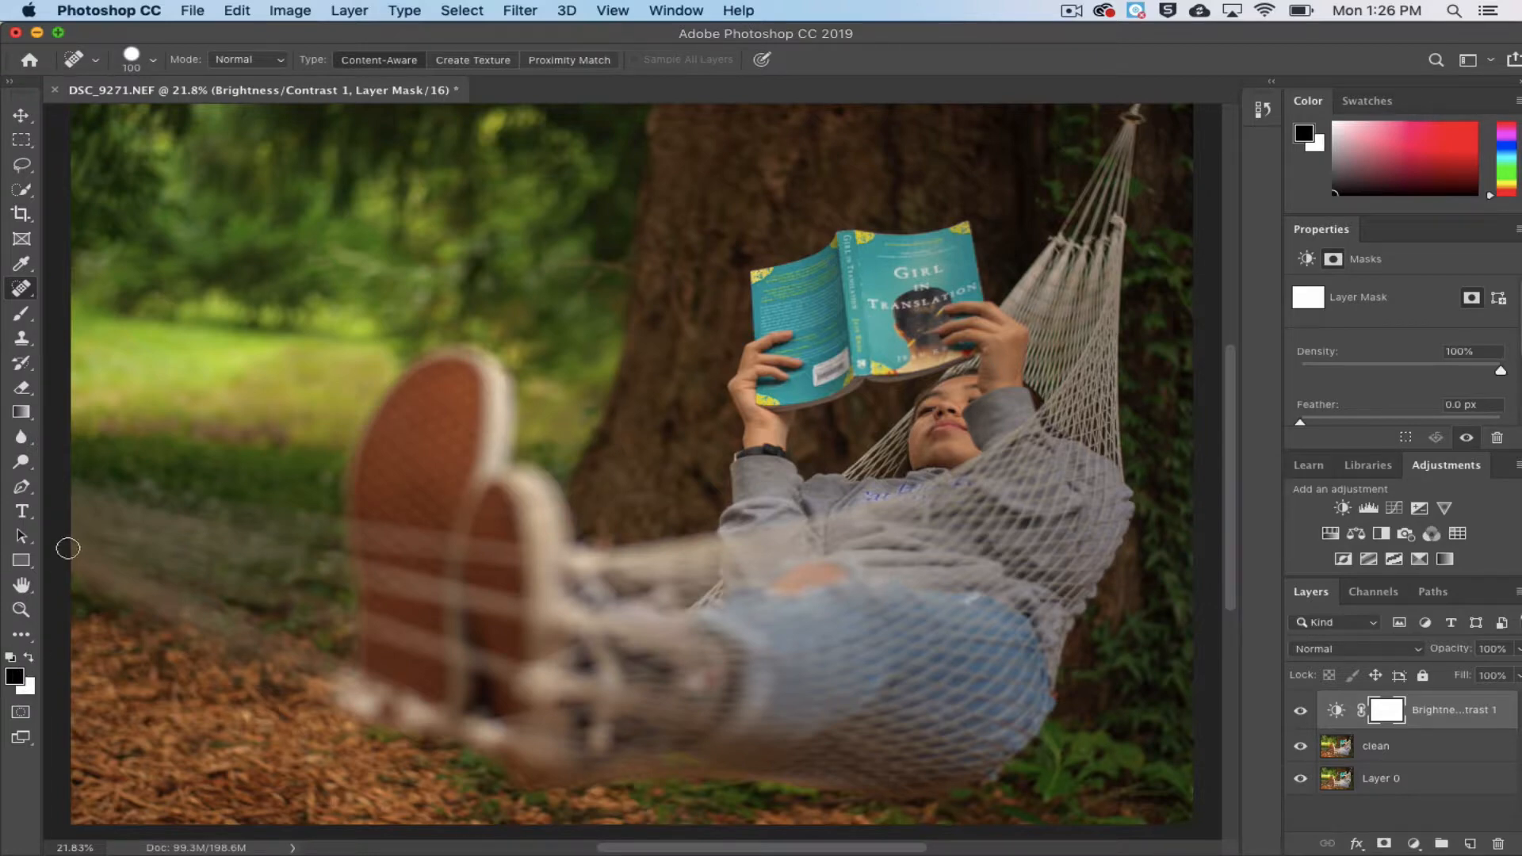
pyautogui.click(23, 317)
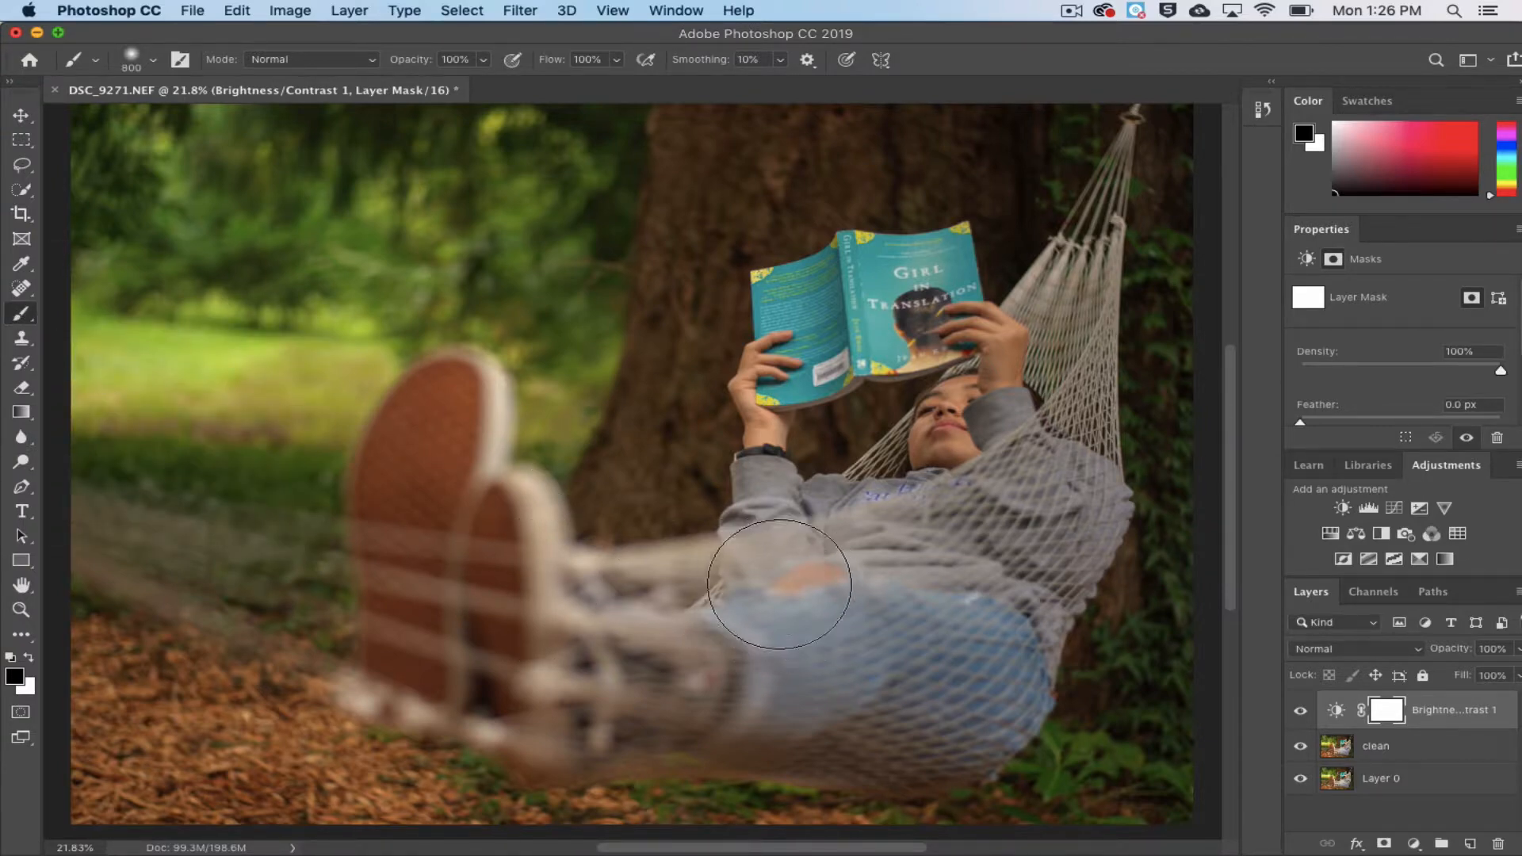
pyautogui.press(']')
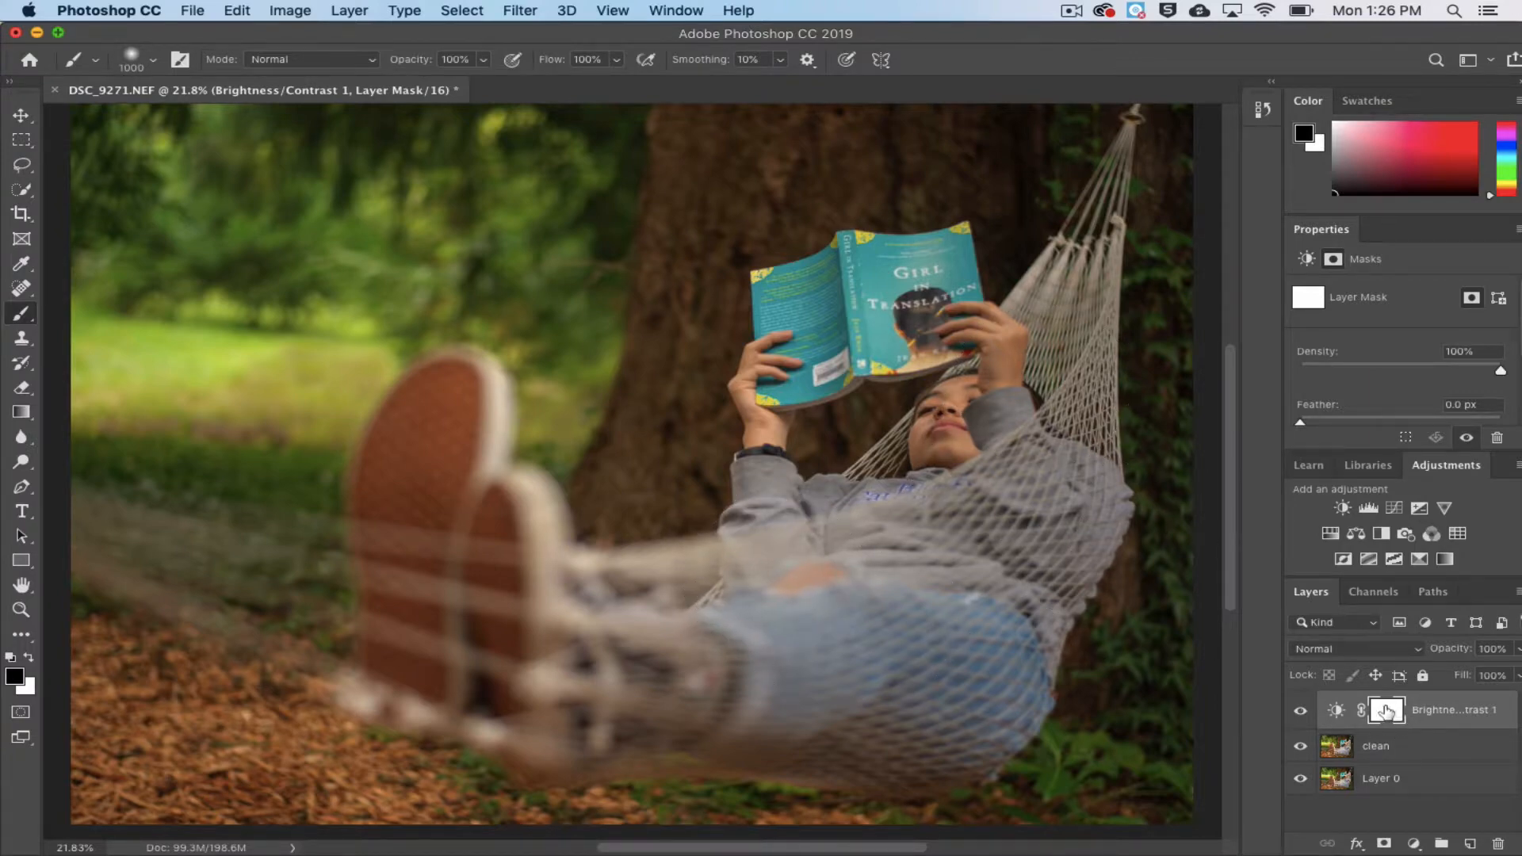
pyautogui.moveTo(1001, 453)
pyautogui.mouseDown()
pyautogui.moveTo(880, 563)
pyautogui.moveTo(900, 547)
pyautogui.moveTo(882, 624)
pyautogui.moveTo(896, 602)
pyautogui.moveTo(866, 628)
pyautogui.moveTo(607, 623)
pyautogui.mouseUp()
pyautogui.moveTo(491, 628)
pyautogui.mouseDown()
pyautogui.moveTo(442, 459)
pyautogui.moveTo(476, 646)
pyautogui.mouseUp()
pyautogui.moveTo(906, 365)
pyautogui.mouseDown()
pyautogui.moveTo(876, 342)
pyautogui.moveTo(920, 309)
pyautogui.moveTo(860, 319)
pyautogui.moveTo(880, 342)
pyautogui.moveTo(844, 351)
pyautogui.moveTo(873, 328)
pyautogui.mouseUp()
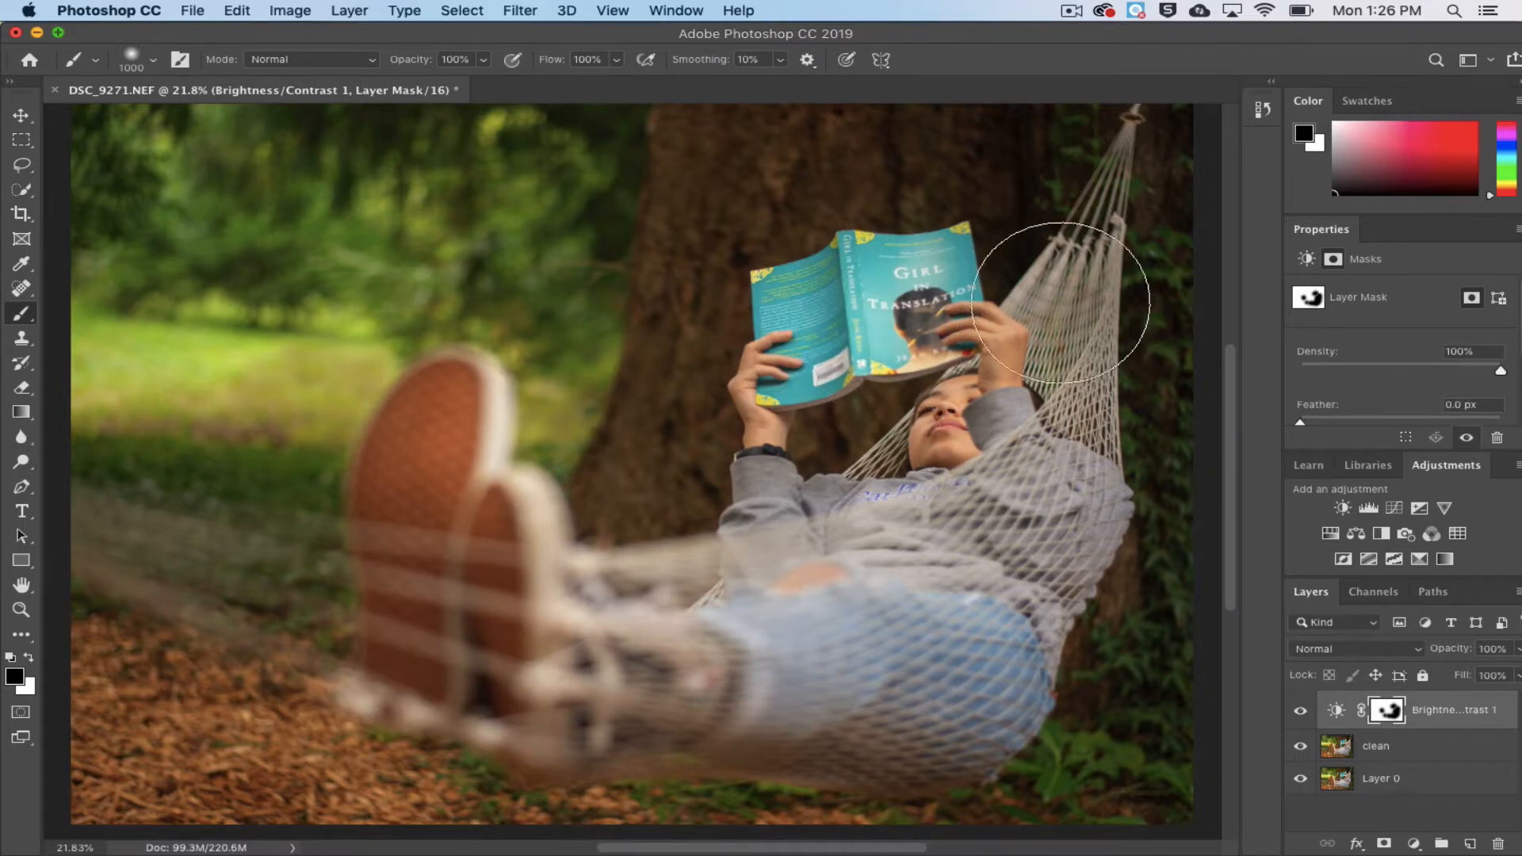
# Extend the black mask painting over the hammock netting and the body's edges with a 400 px brush.
pyautogui.press('[')
pyautogui.press('[')
pyautogui.press('[')
pyautogui.press('[')
pyautogui.press('[')
pyautogui.press('[')
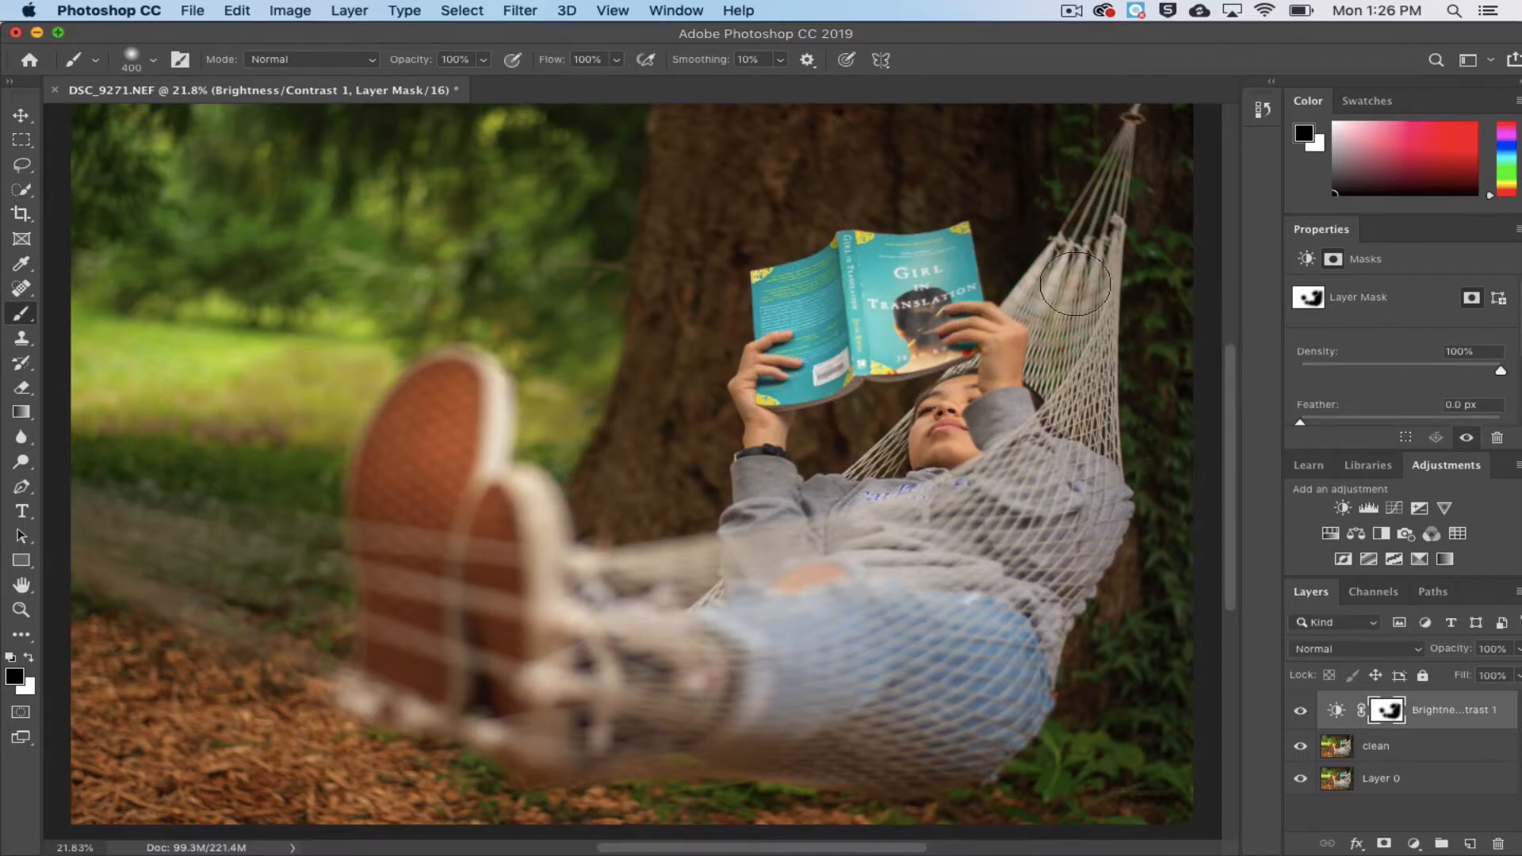
pyautogui.moveTo(1068, 401)
pyautogui.mouseDown()
pyautogui.moveTo(1001, 491)
pyautogui.moveTo(904, 508)
pyautogui.moveTo(1032, 437)
pyautogui.moveTo(759, 561)
pyautogui.moveTo(962, 475)
pyautogui.moveTo(625, 562)
pyautogui.moveTo(724, 545)
pyautogui.moveTo(730, 564)
pyautogui.moveTo(1021, 474)
pyautogui.moveTo(937, 565)
pyautogui.moveTo(734, 595)
pyautogui.mouseUp()
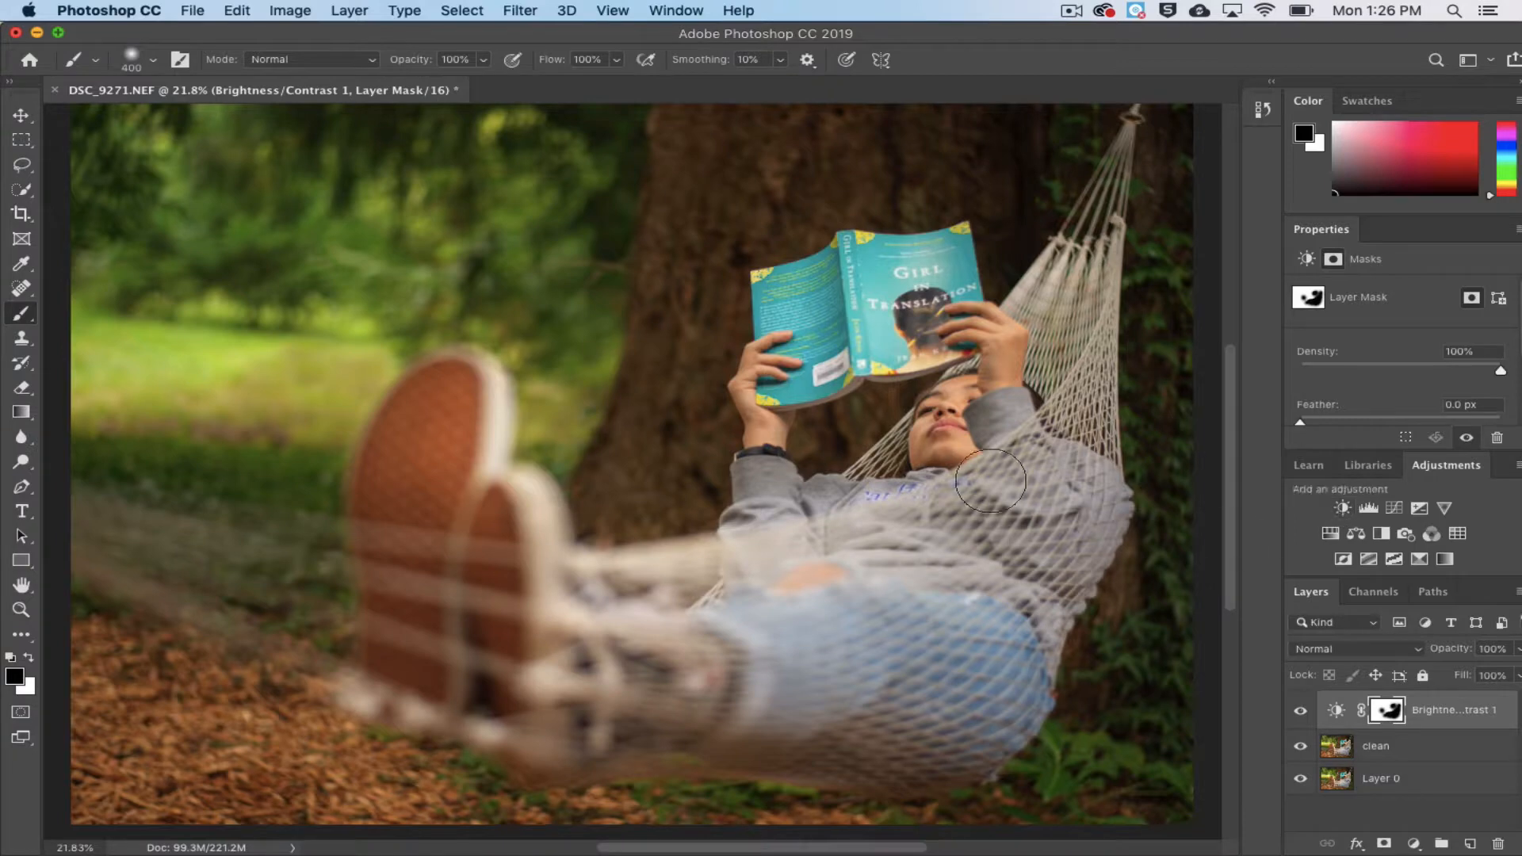
# Add a second Brightness/Contrast adjustment layer with Brightness 24 and fill its mask with black.
pyautogui.click(1342, 509)
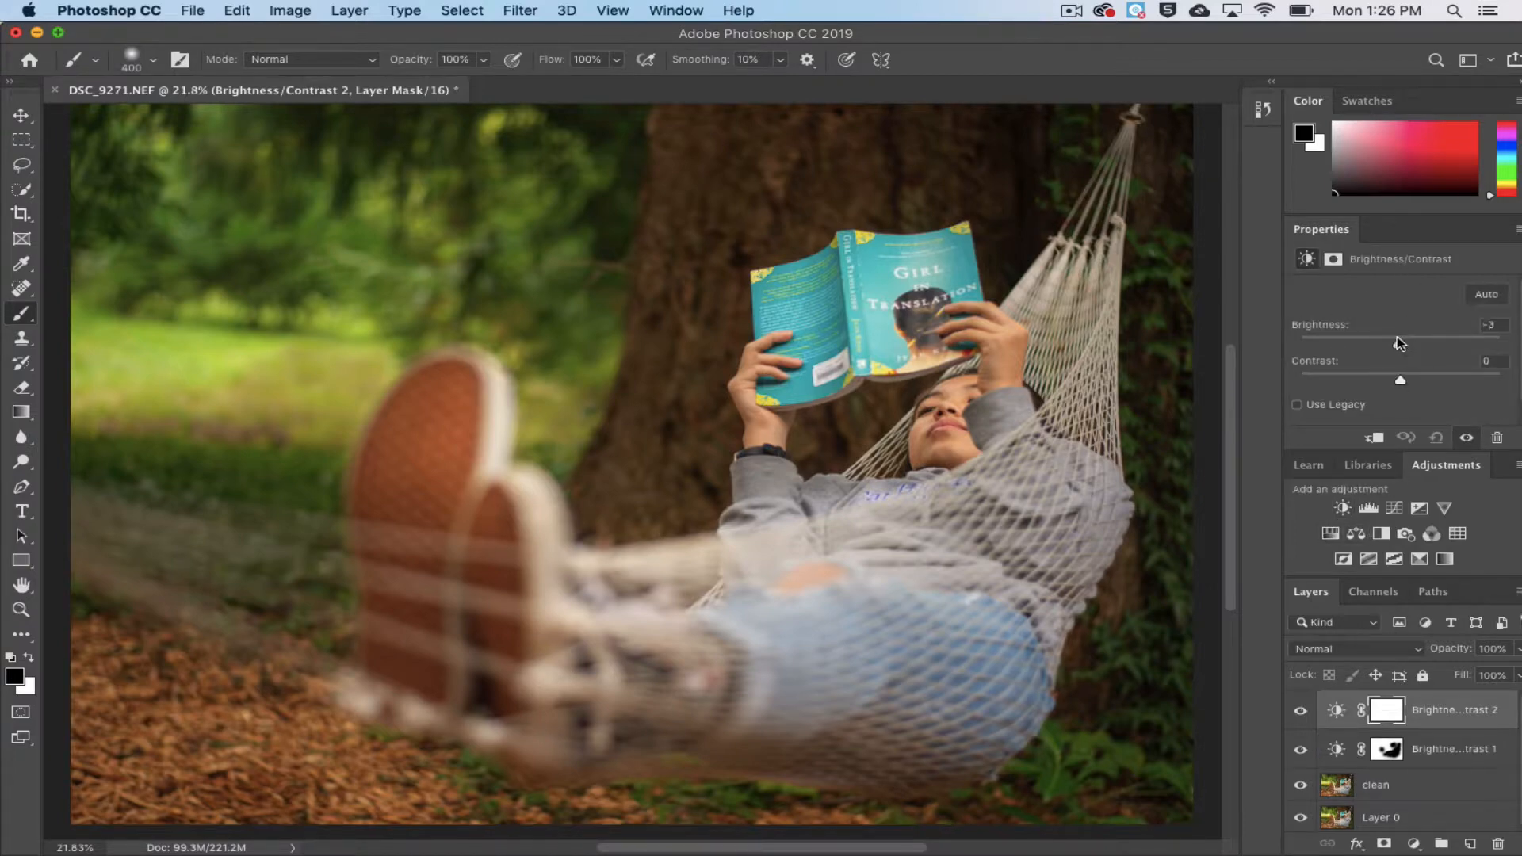
pyautogui.moveTo(1401, 338); pyautogui.dragTo(1408, 338)
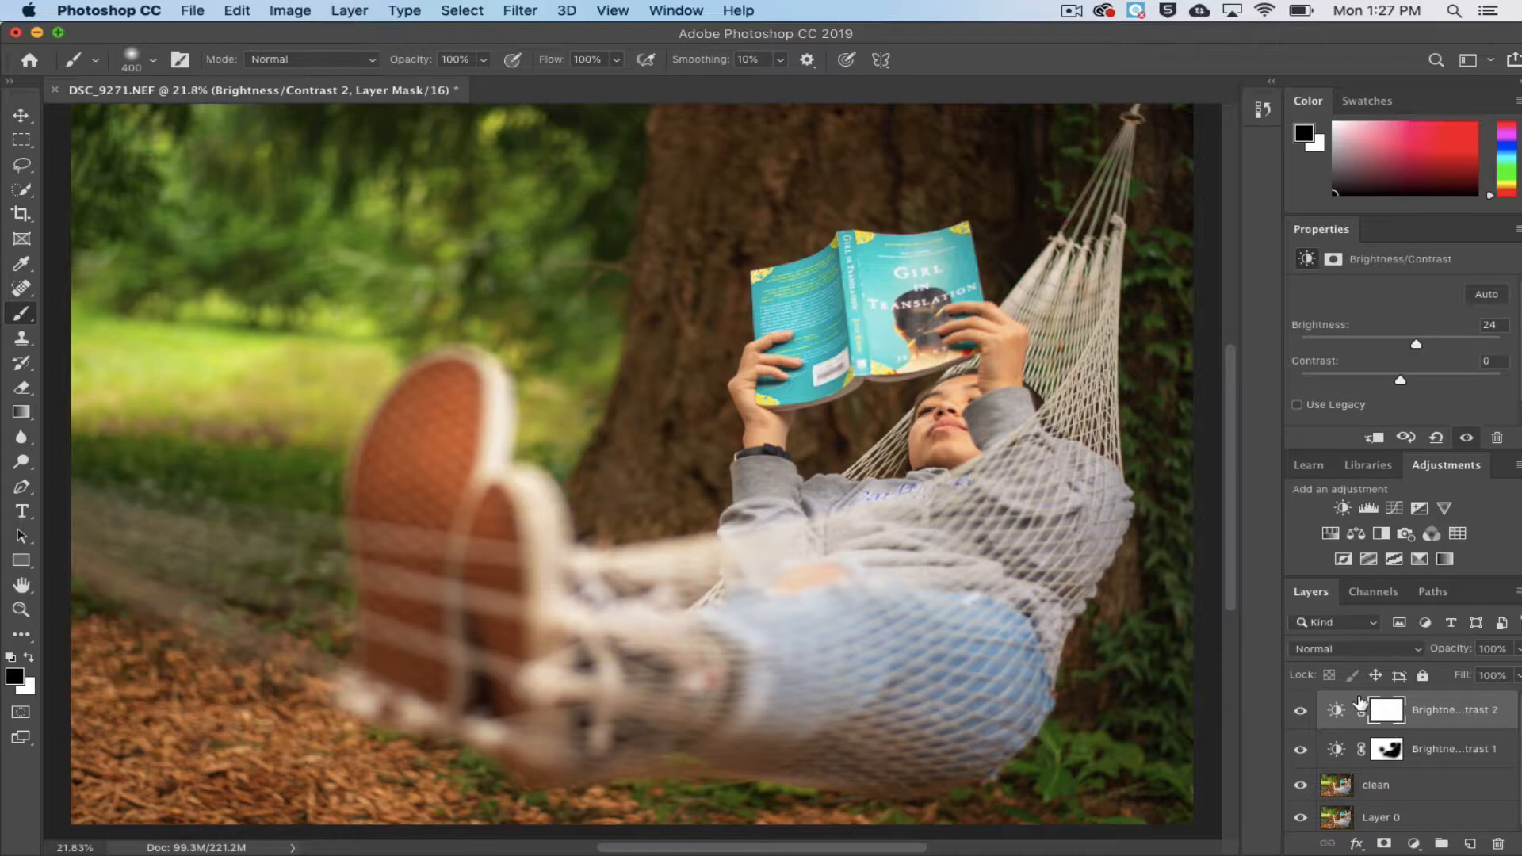
pyautogui.hotkey('shift', 'BackSpace')
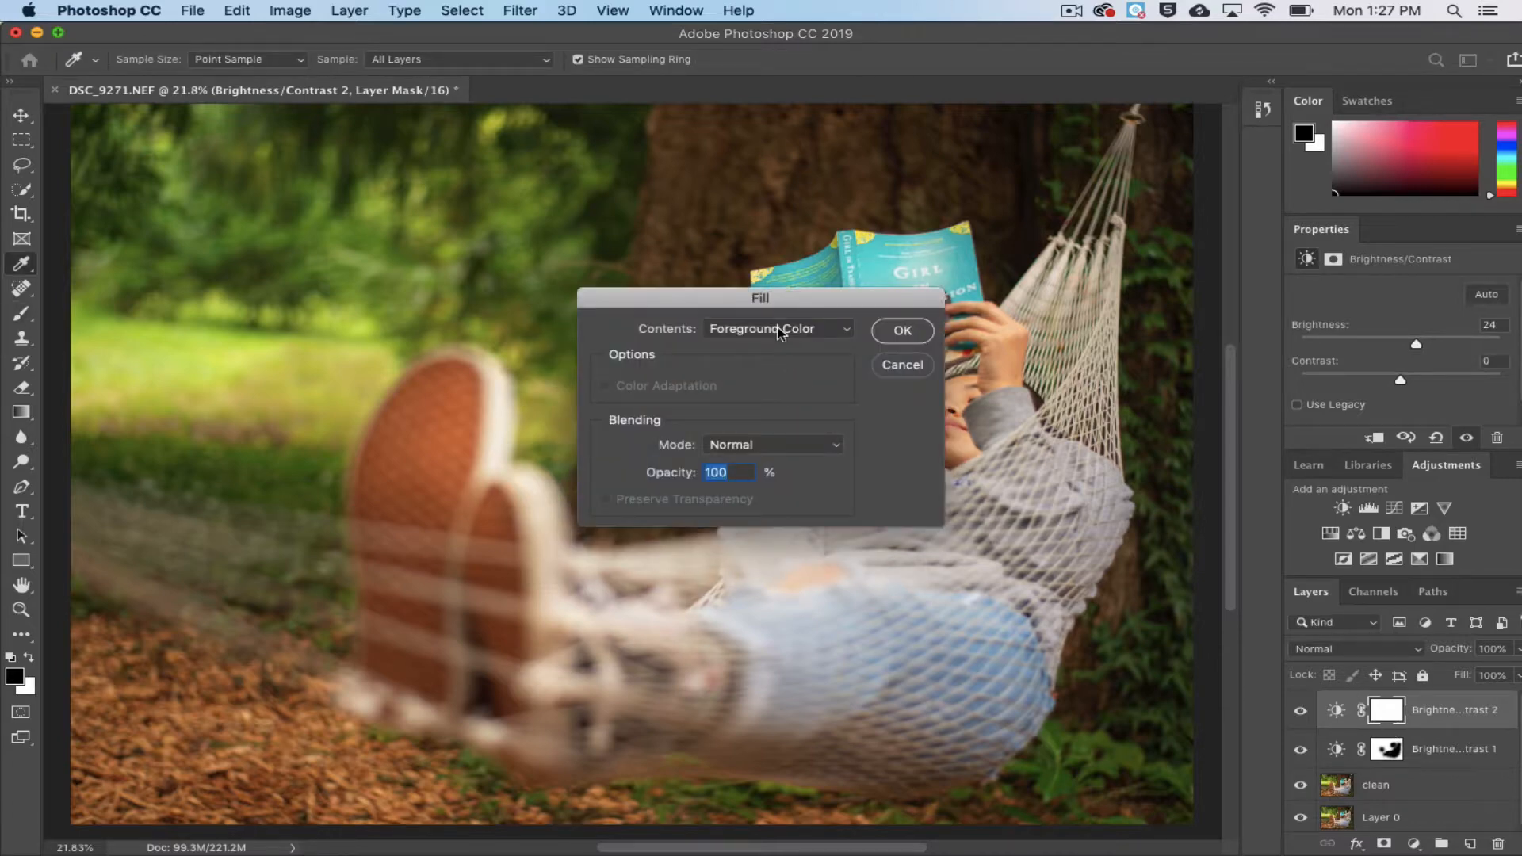
pyautogui.click(779, 333)
pyautogui.click(753, 448)
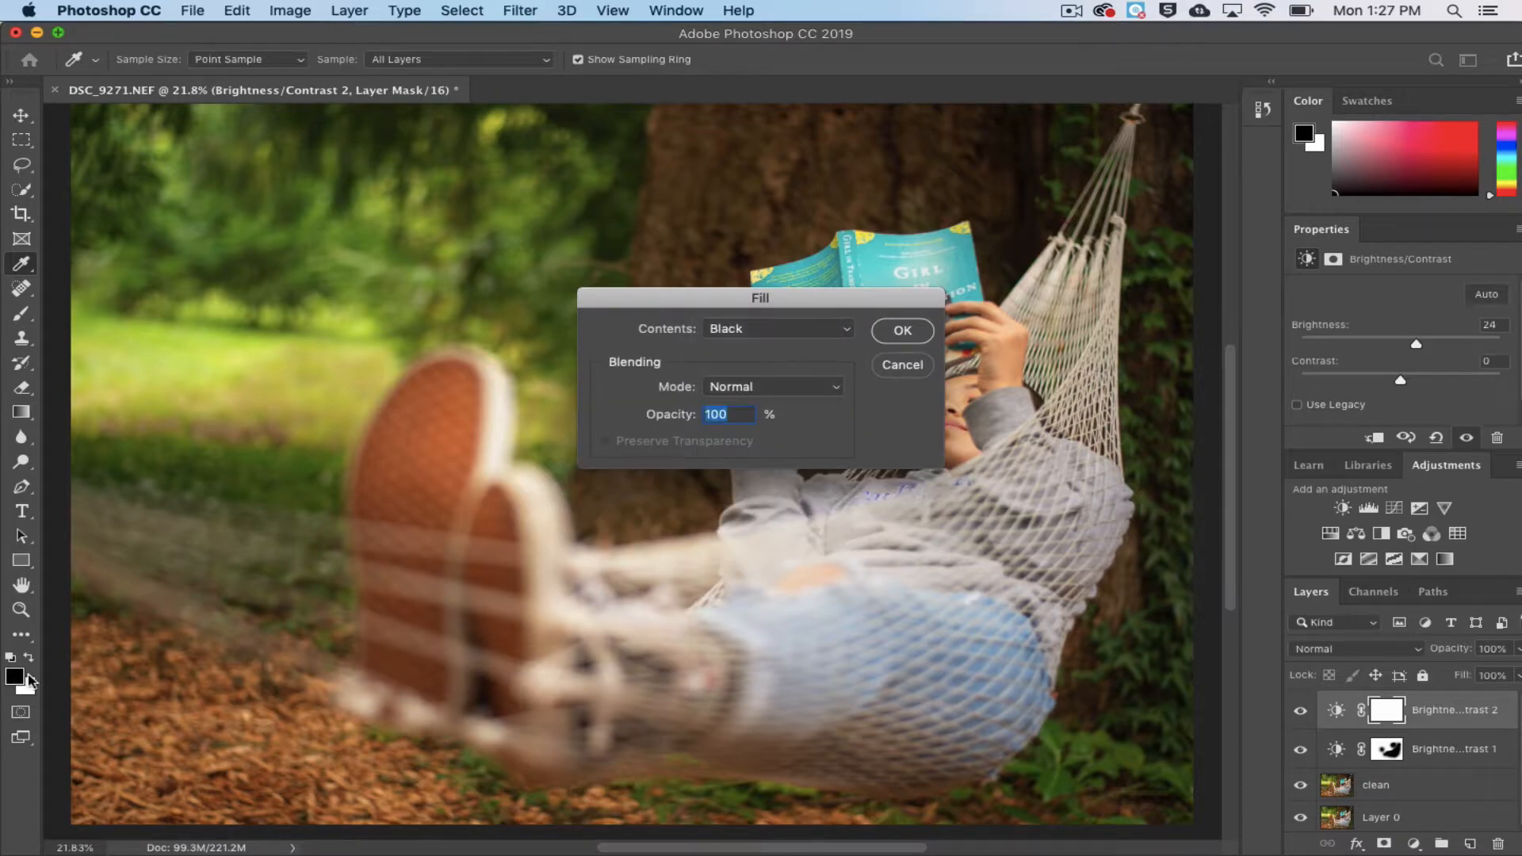
pyautogui.click(884, 337)
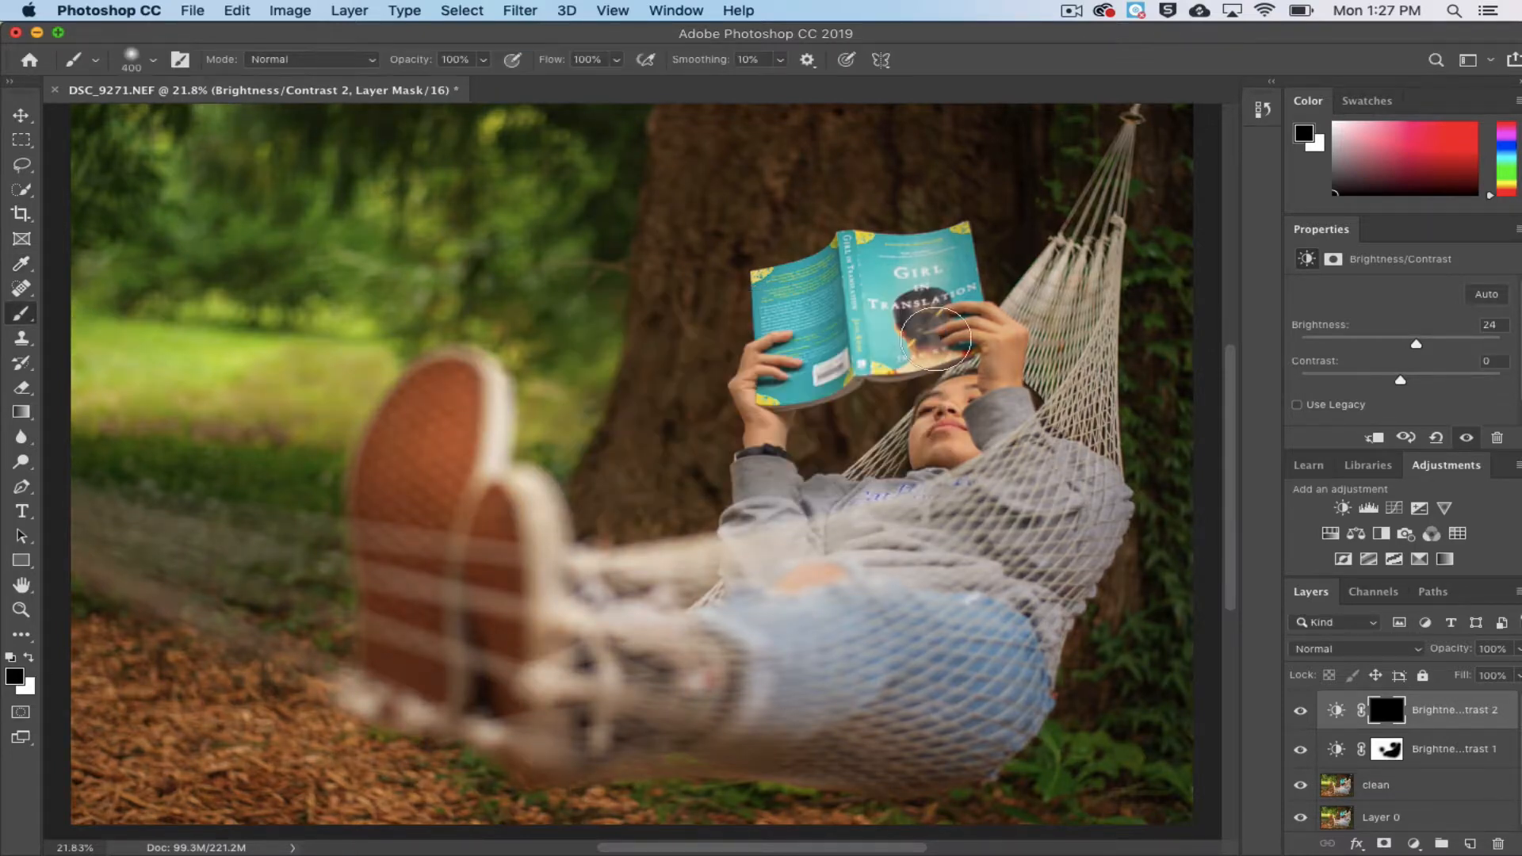
# Compare the photo with the second Brightness/Contrast layer hidden and shown after filling its mask.
pyautogui.click(1299, 712)
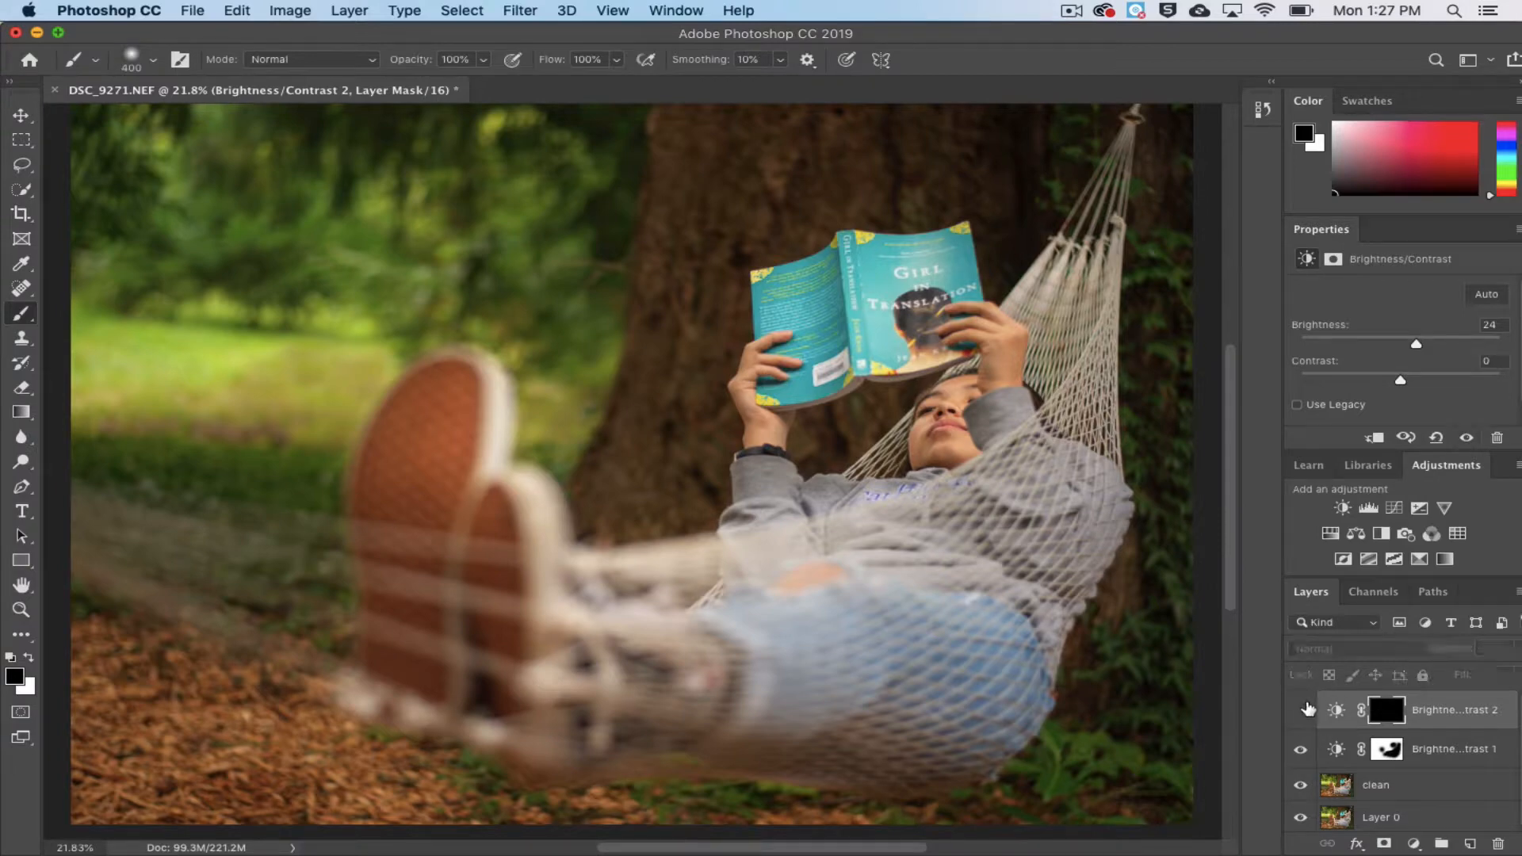
pyautogui.click(1299, 712)
pyautogui.click(1299, 712)
pyautogui.click(1299, 712)
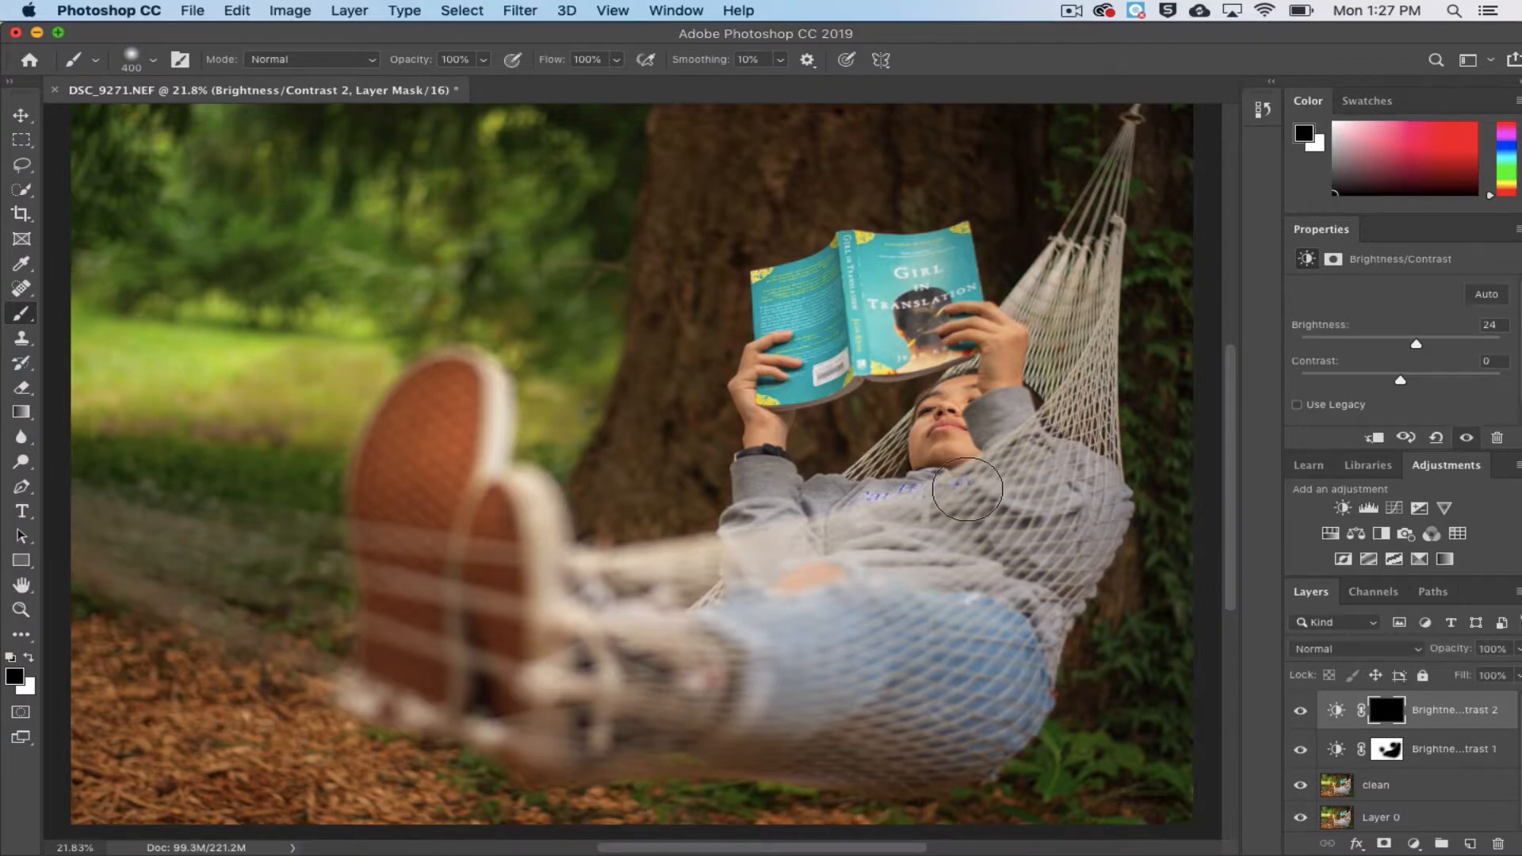
# Brighten the reader's face by painting white on the second Brightness/Contrast mask, and reduce the brush size to 175.
pyautogui.click(29, 658)
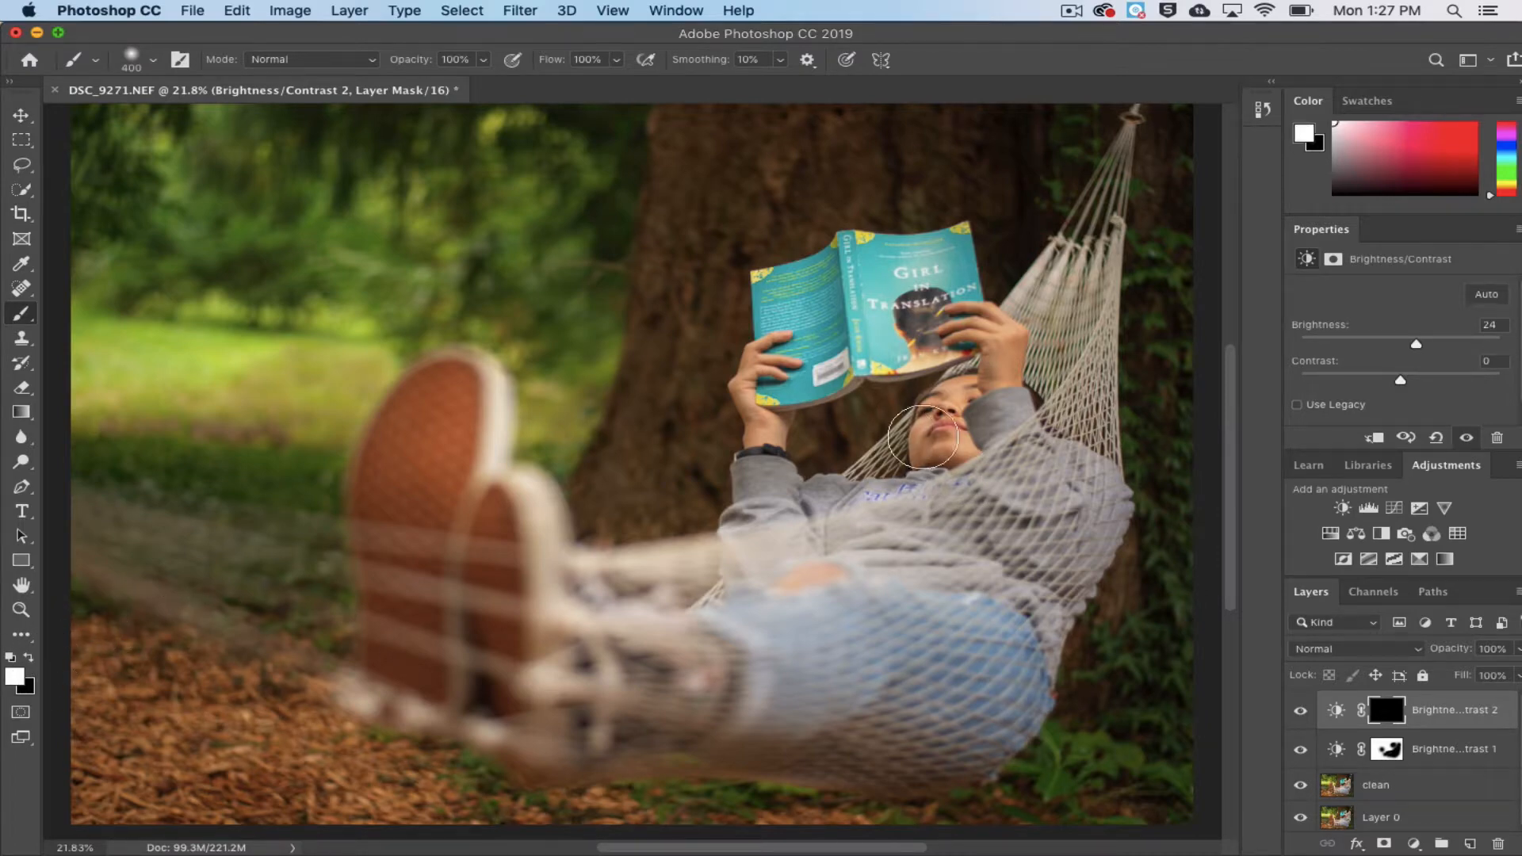
pyautogui.moveTo(942, 412)
pyautogui.mouseDown()
pyautogui.moveTo(931, 442)
pyautogui.moveTo(959, 404)
pyautogui.moveTo(1034, 437)
pyautogui.mouseUp()
pyautogui.press('[')
pyautogui.press('[')
pyautogui.press('[')
pyautogui.press('[')
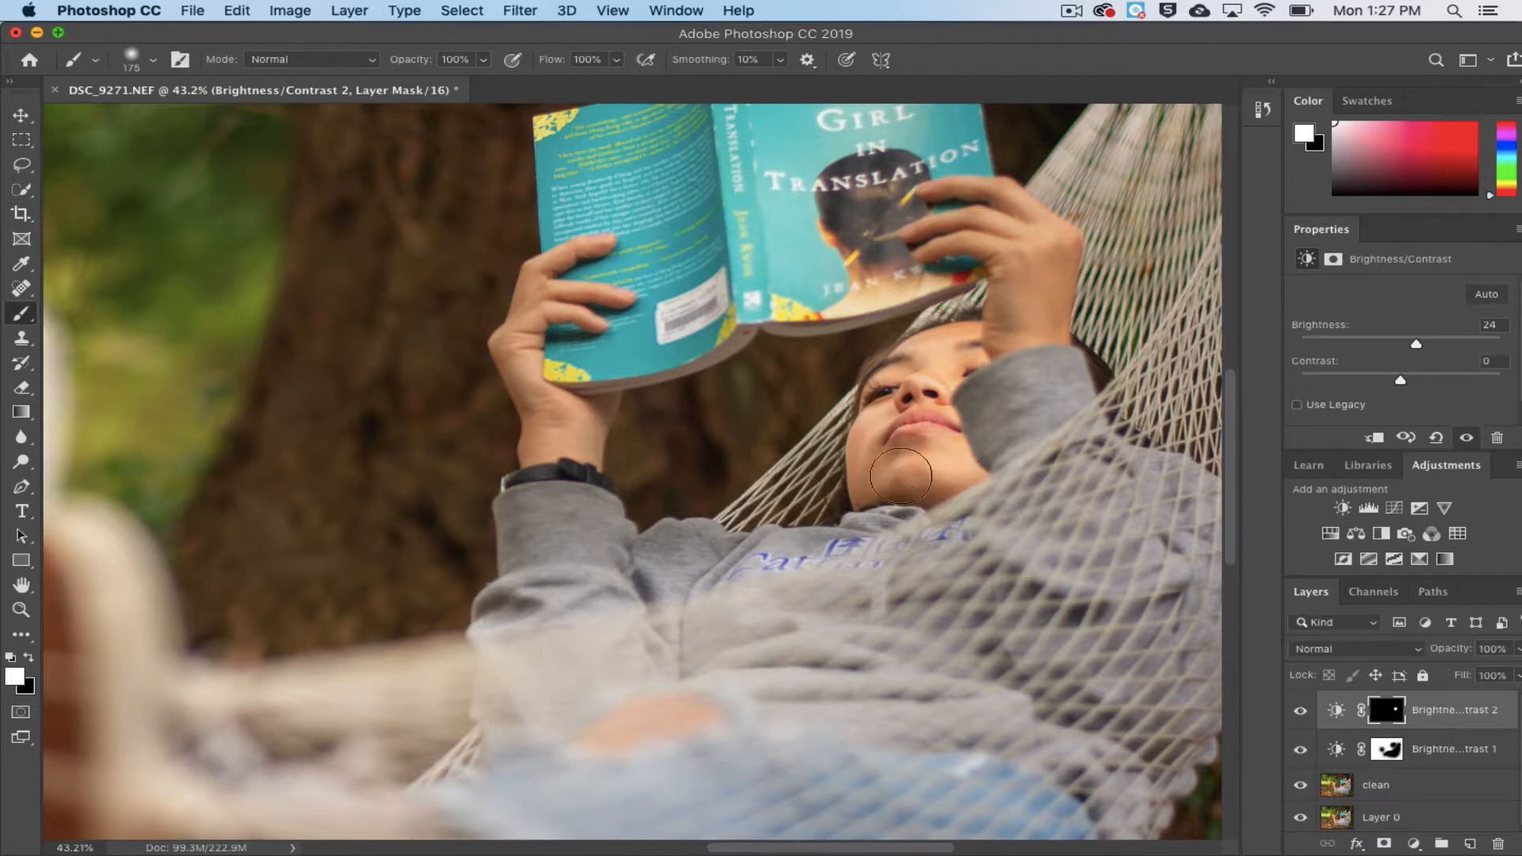
# Compare the face close up with the second Brightness/Contrast layer hidden and shown.
pyautogui.click(1302, 714)
pyautogui.click(1302, 715)
pyautogui.click(1302, 715)
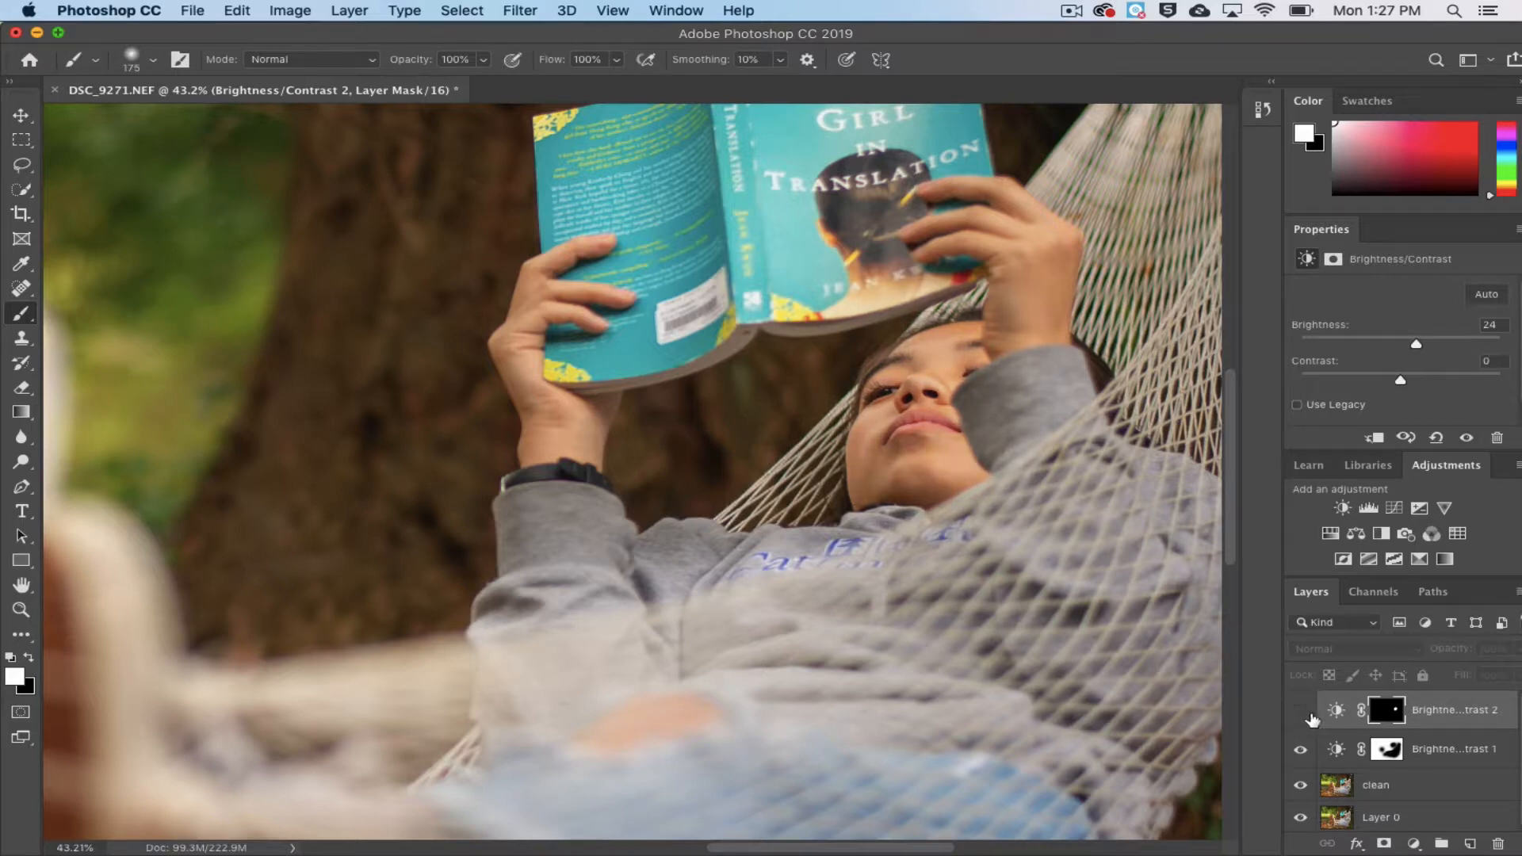
pyautogui.click(1302, 715)
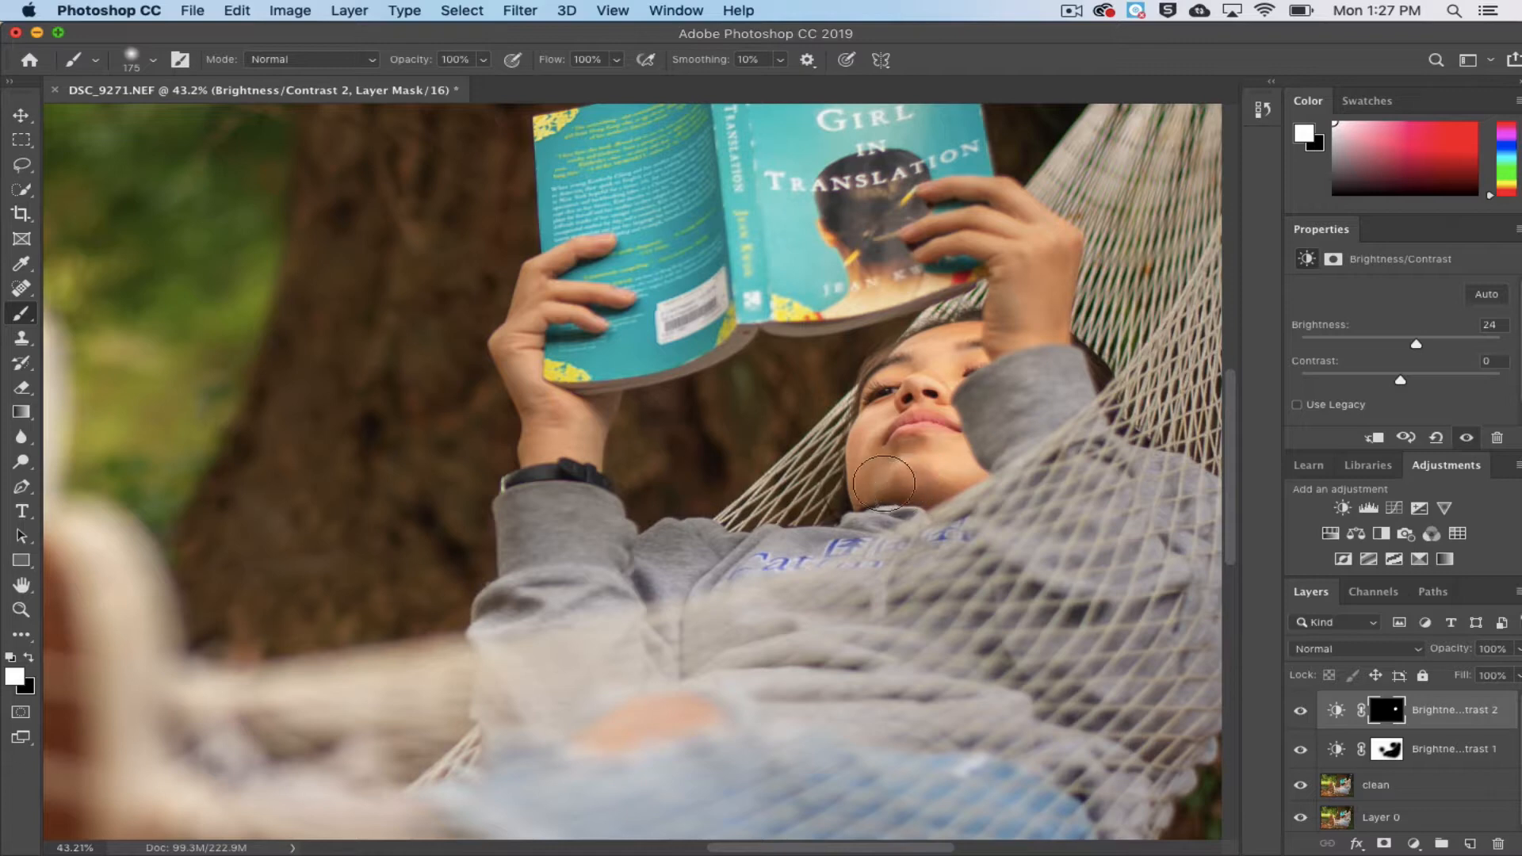
# Refine the brightening mask around the face's edges with a brush reduced to size 90, alternating between black and white.
pyautogui.press('[')
pyautogui.press('x')
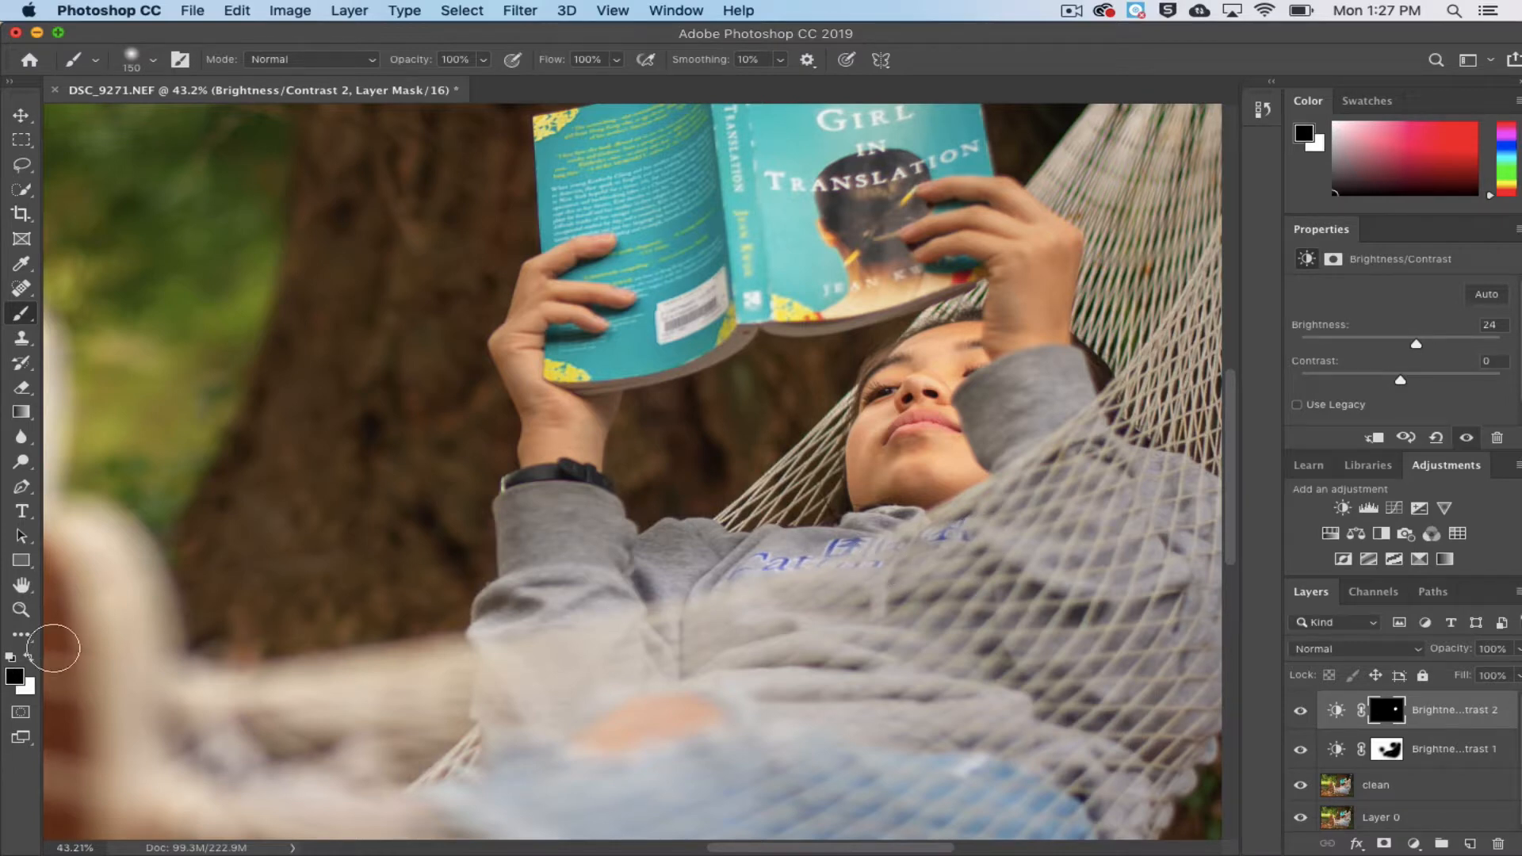
pyautogui.press('[')
pyautogui.press('[')
pyautogui.press('[')
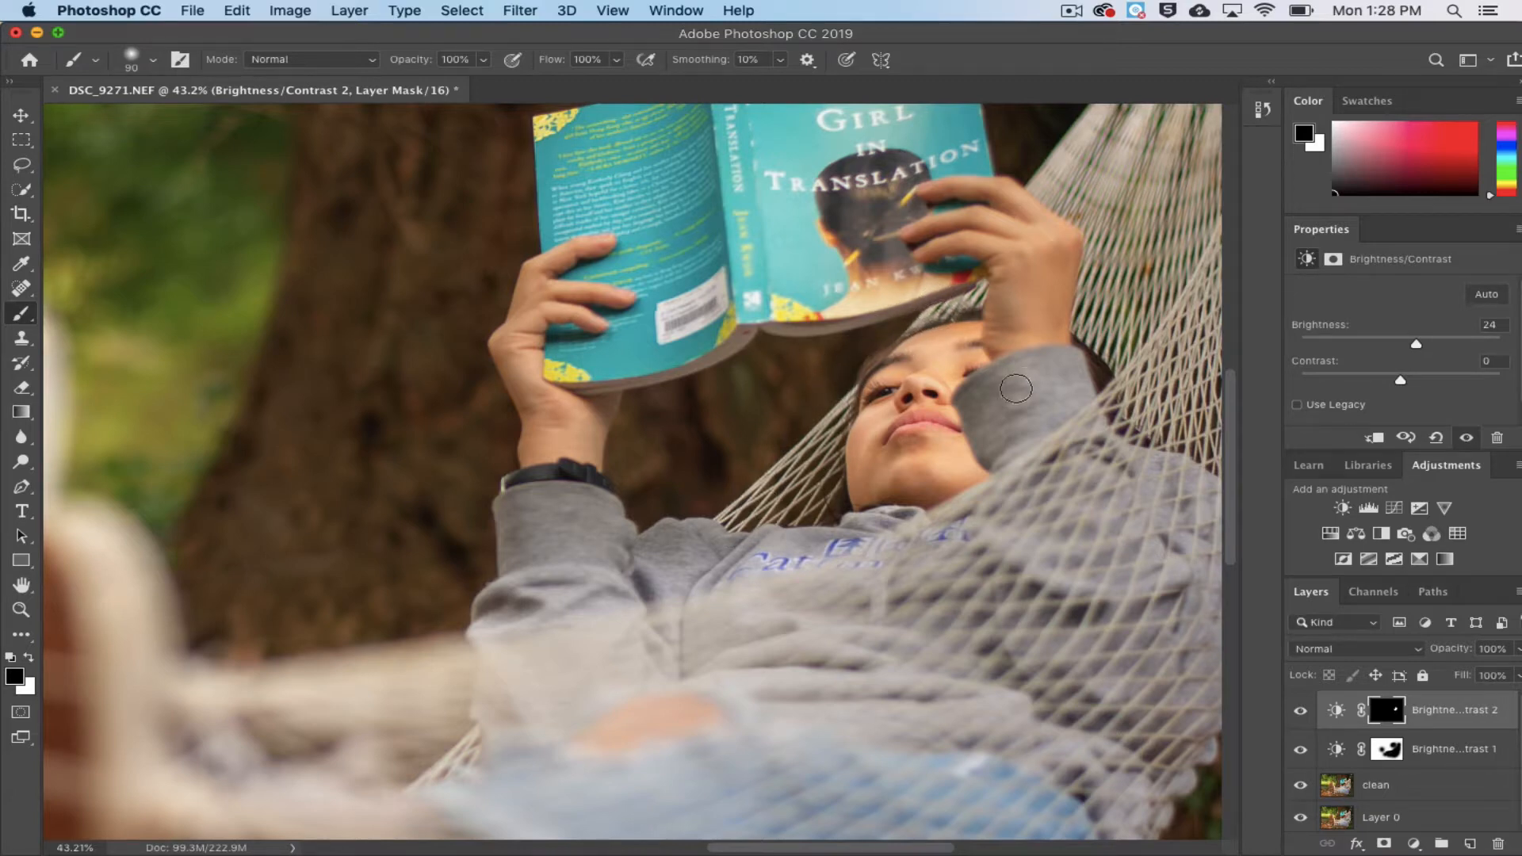
pyautogui.press('x')
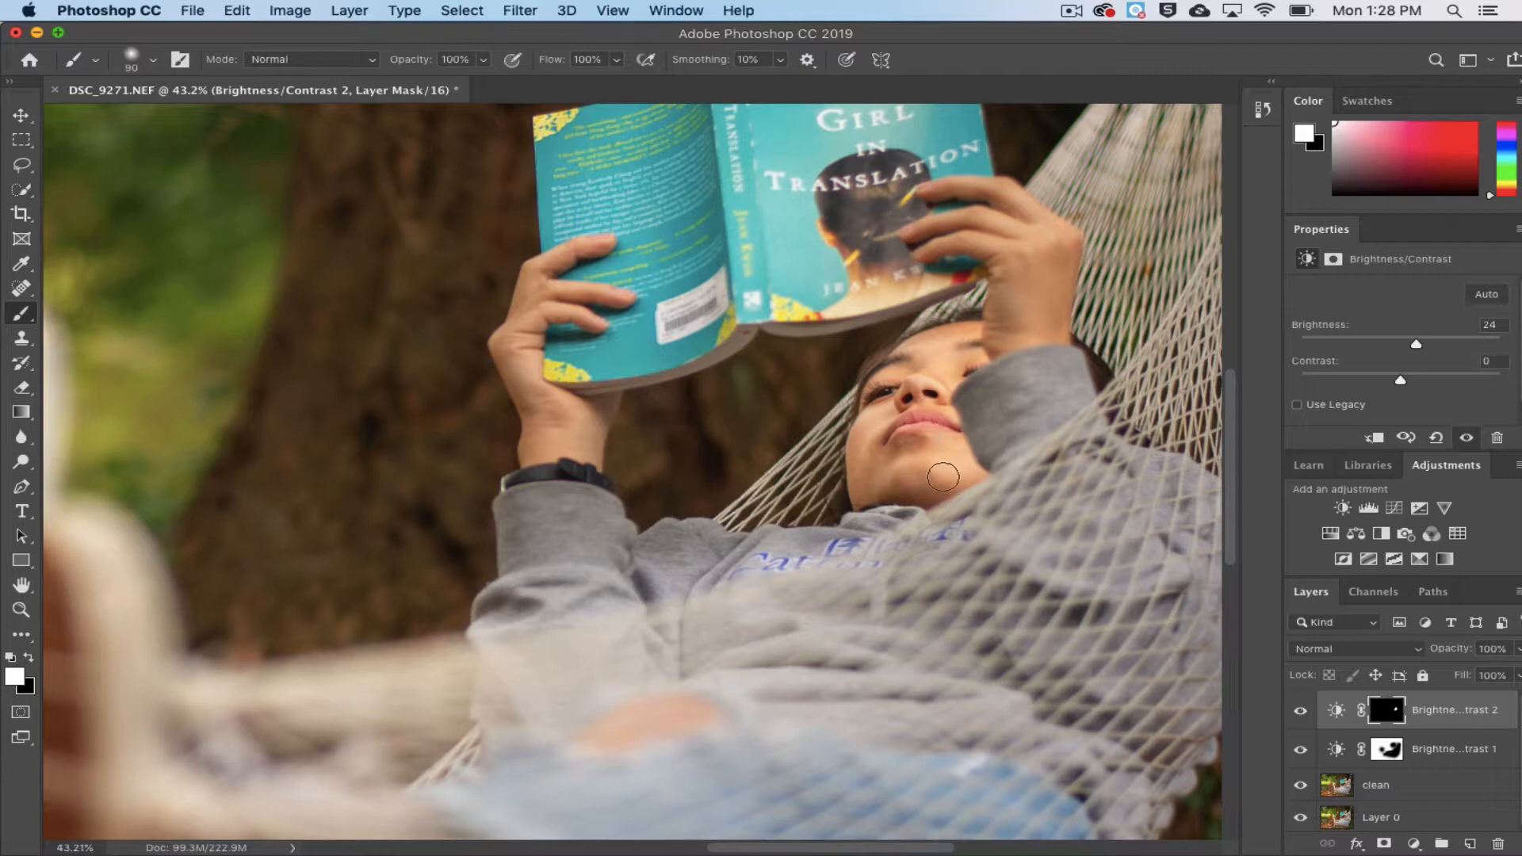
pyautogui.press('x')
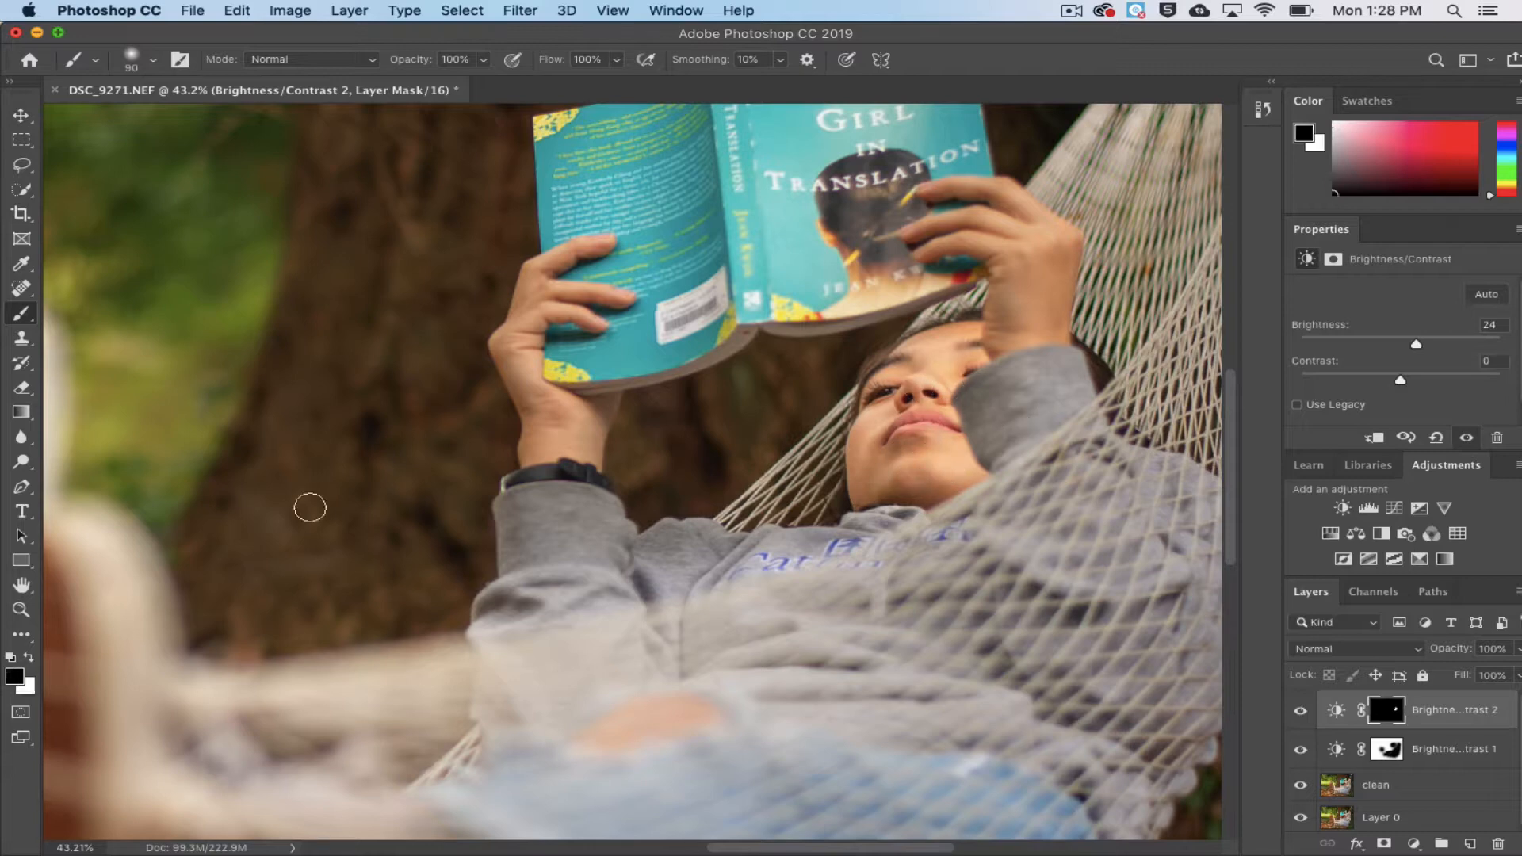
pyautogui.press('x')
pyautogui.press('x')
pyautogui.press('x')
pyautogui.press('x')
pyautogui.moveTo(914, 440); pyautogui.dragTo(813, 428)
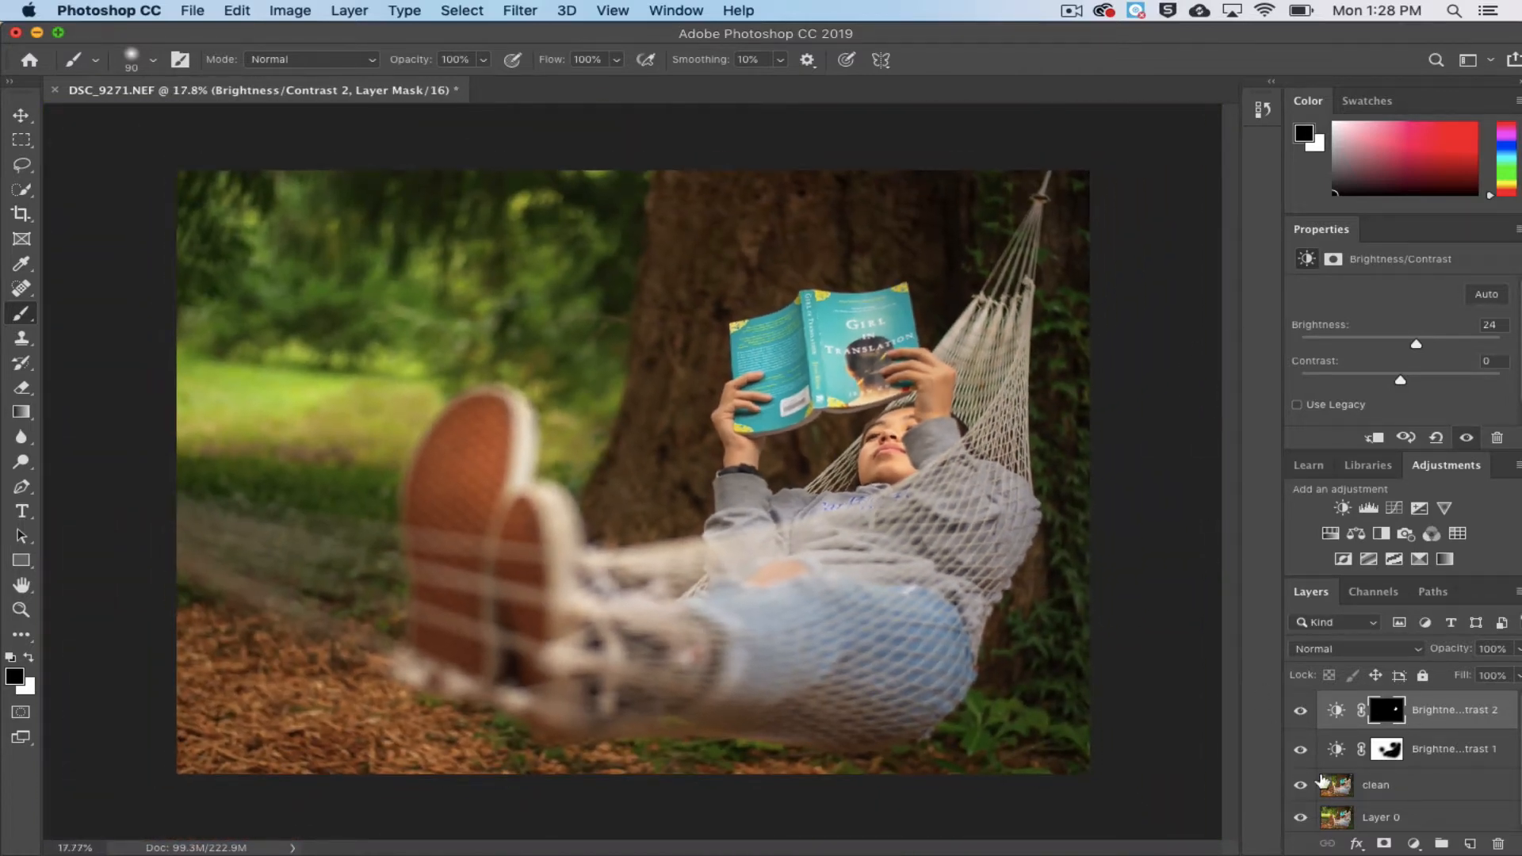
# Set the Brightness of the first Brightness/Contrast layer to -52 to darken the background further.
pyautogui.click(1338, 752)
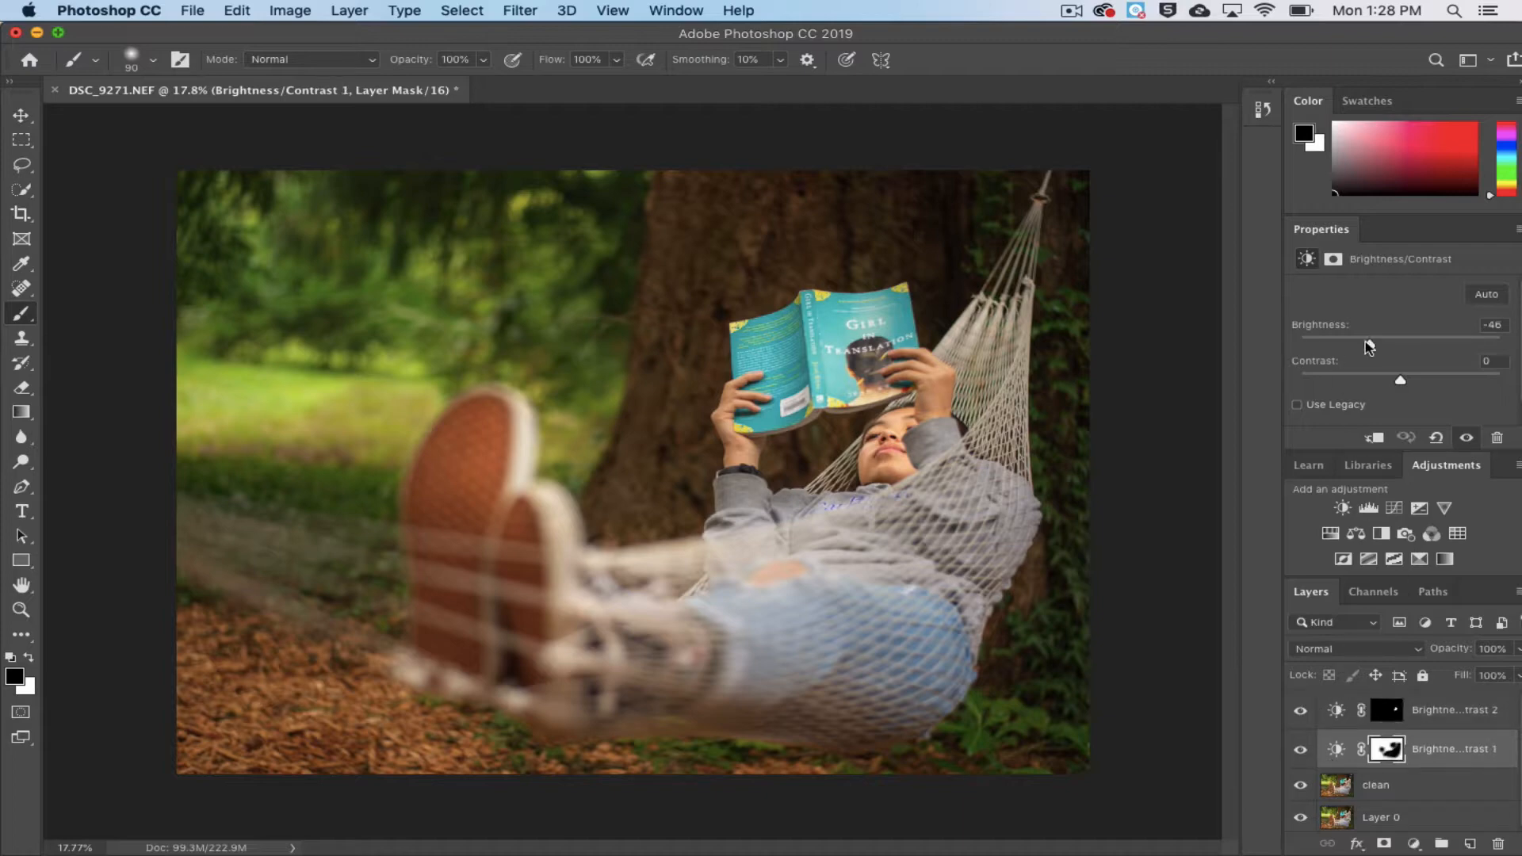
pyautogui.moveTo(1358, 340); pyautogui.dragTo(1353, 347)
pyautogui.moveTo(1369, 356); pyautogui.dragTo(1365, 356)
# Compare the whole photo with the first Brightness/Contrast layer hidden and shown.
pyautogui.click(1301, 750)
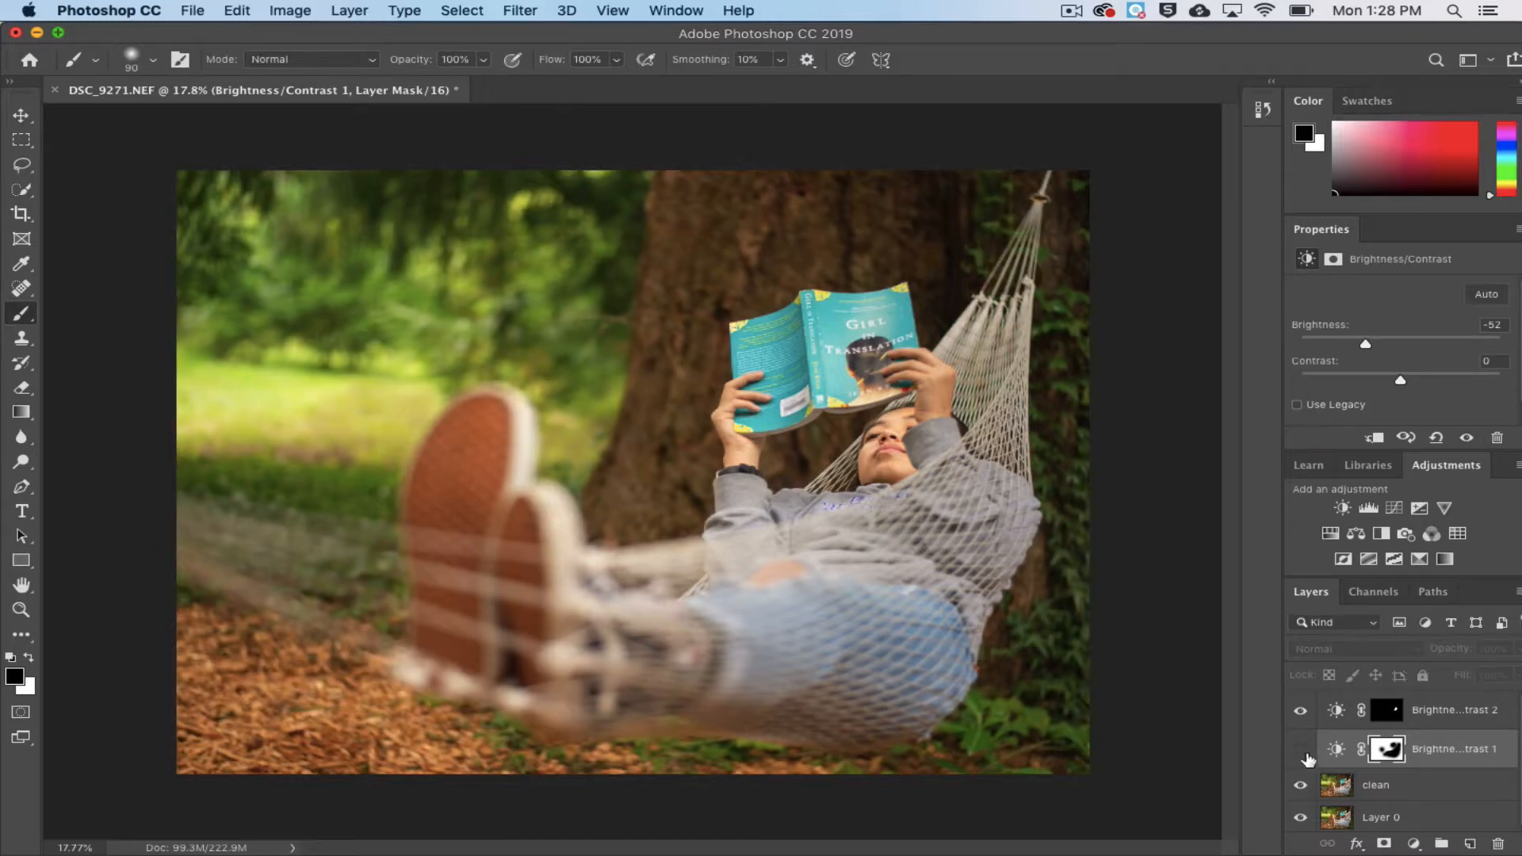
pyautogui.click(1301, 751)
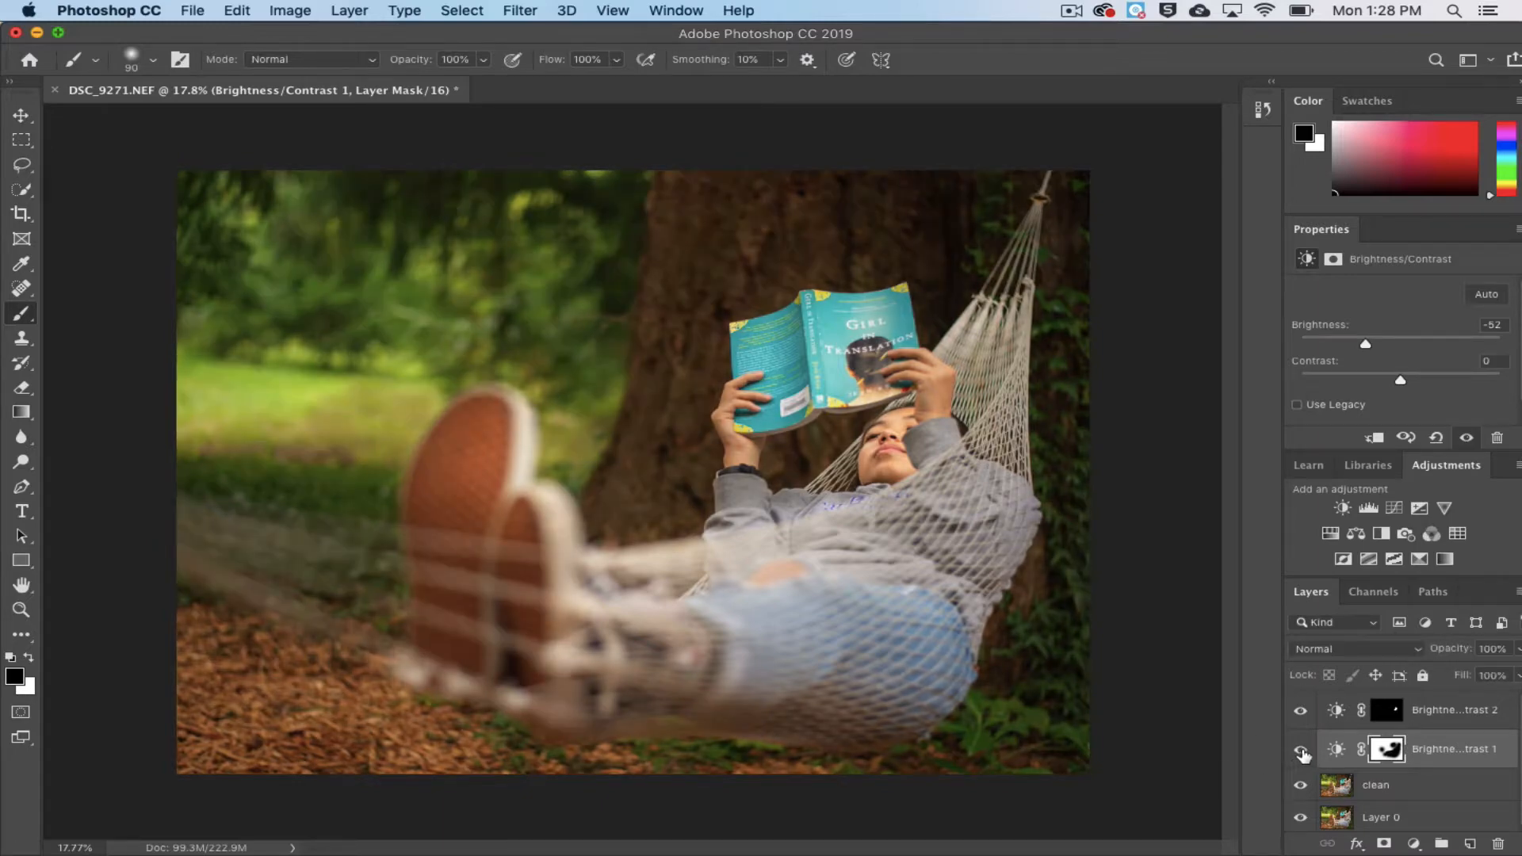
pyautogui.click(1300, 752)
pyautogui.click(1301, 751)
# Add a Selective Color layer on top and set its Greens to Cyan +15, Magenta -19, Yellow +27 and Black about -5.
pyautogui.click(1339, 714)
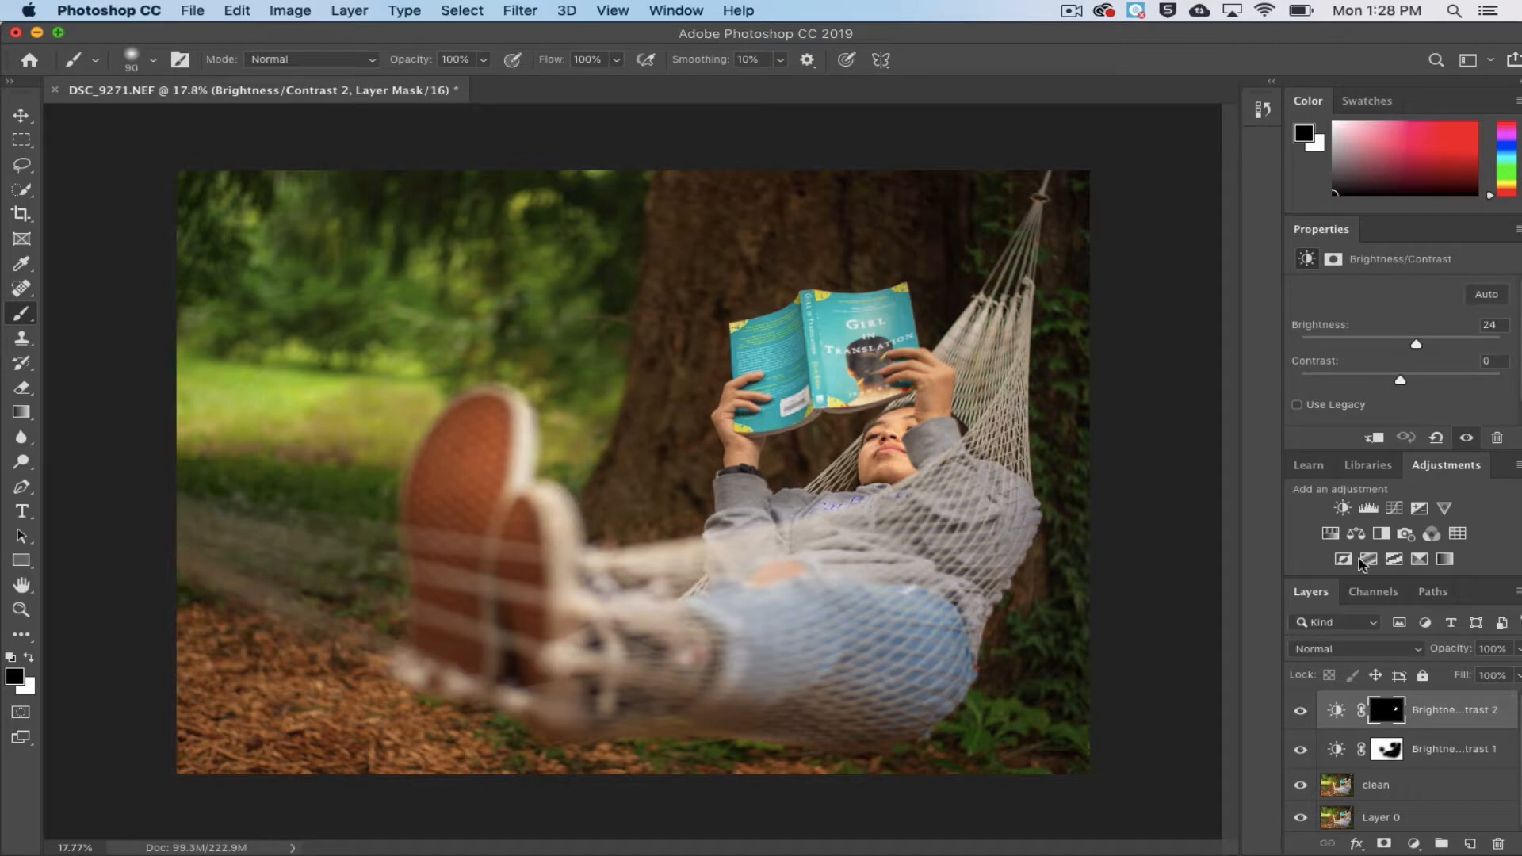
pyautogui.click(1419, 560)
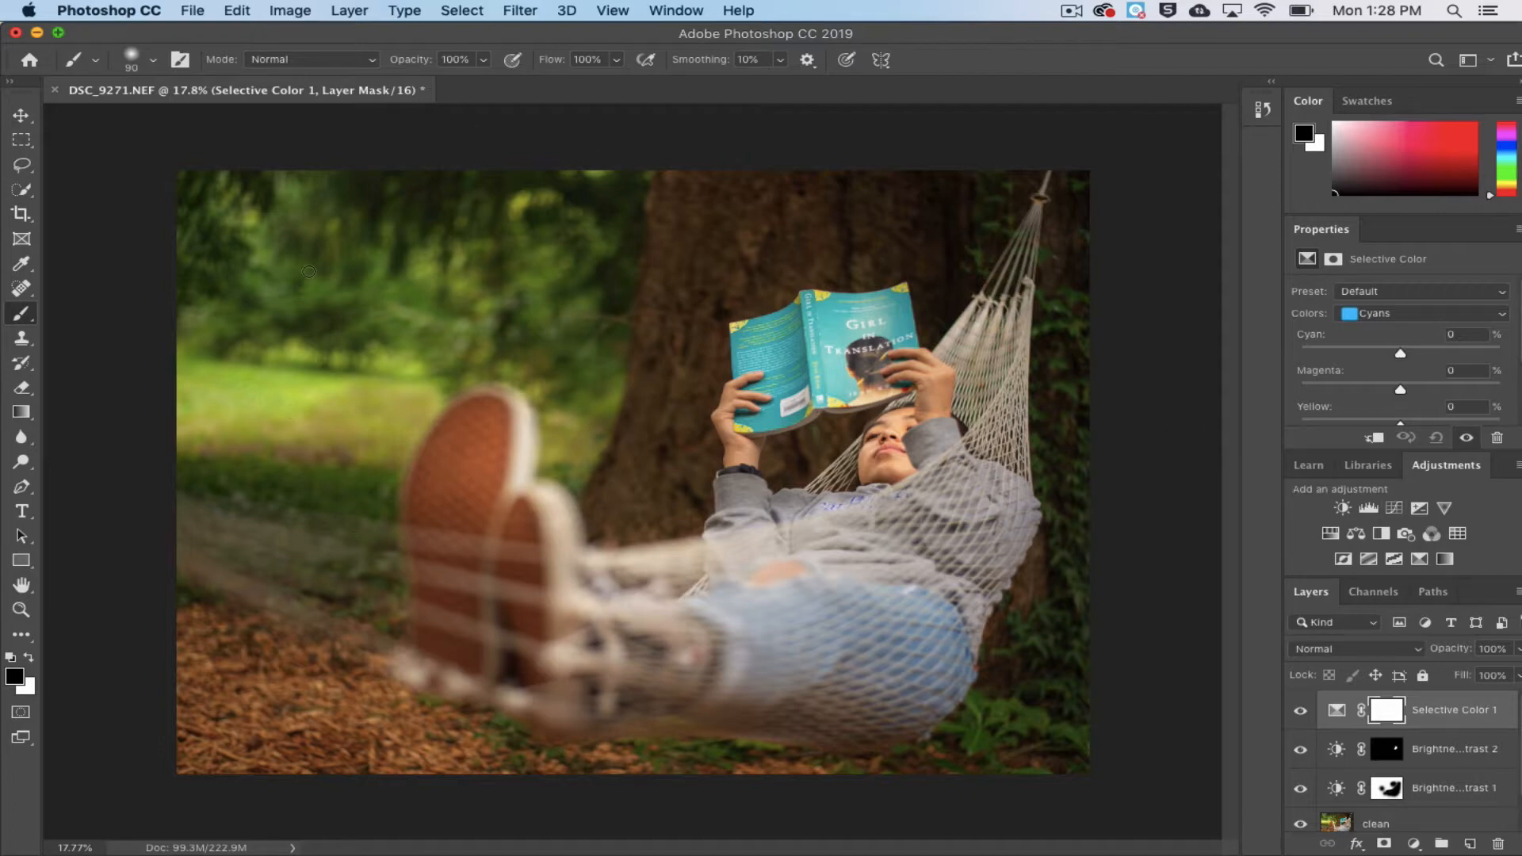
pyautogui.click(1400, 319)
pyautogui.click(1393, 296)
pyautogui.moveTo(1340, 450); pyautogui.dragTo(1324, 525)
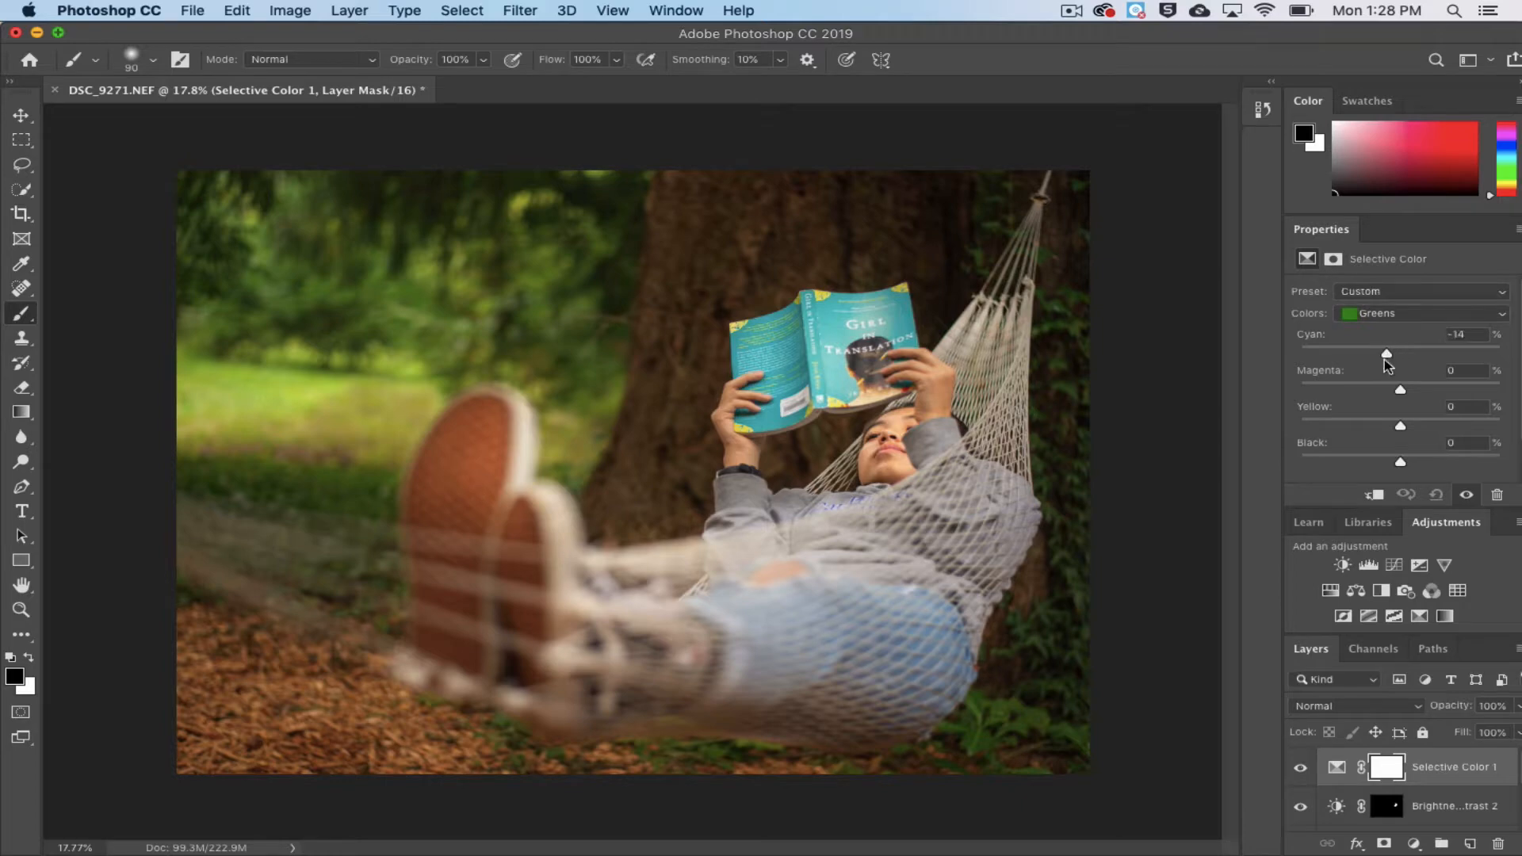
pyautogui.moveTo(1388, 356); pyautogui.dragTo(1395, 466)
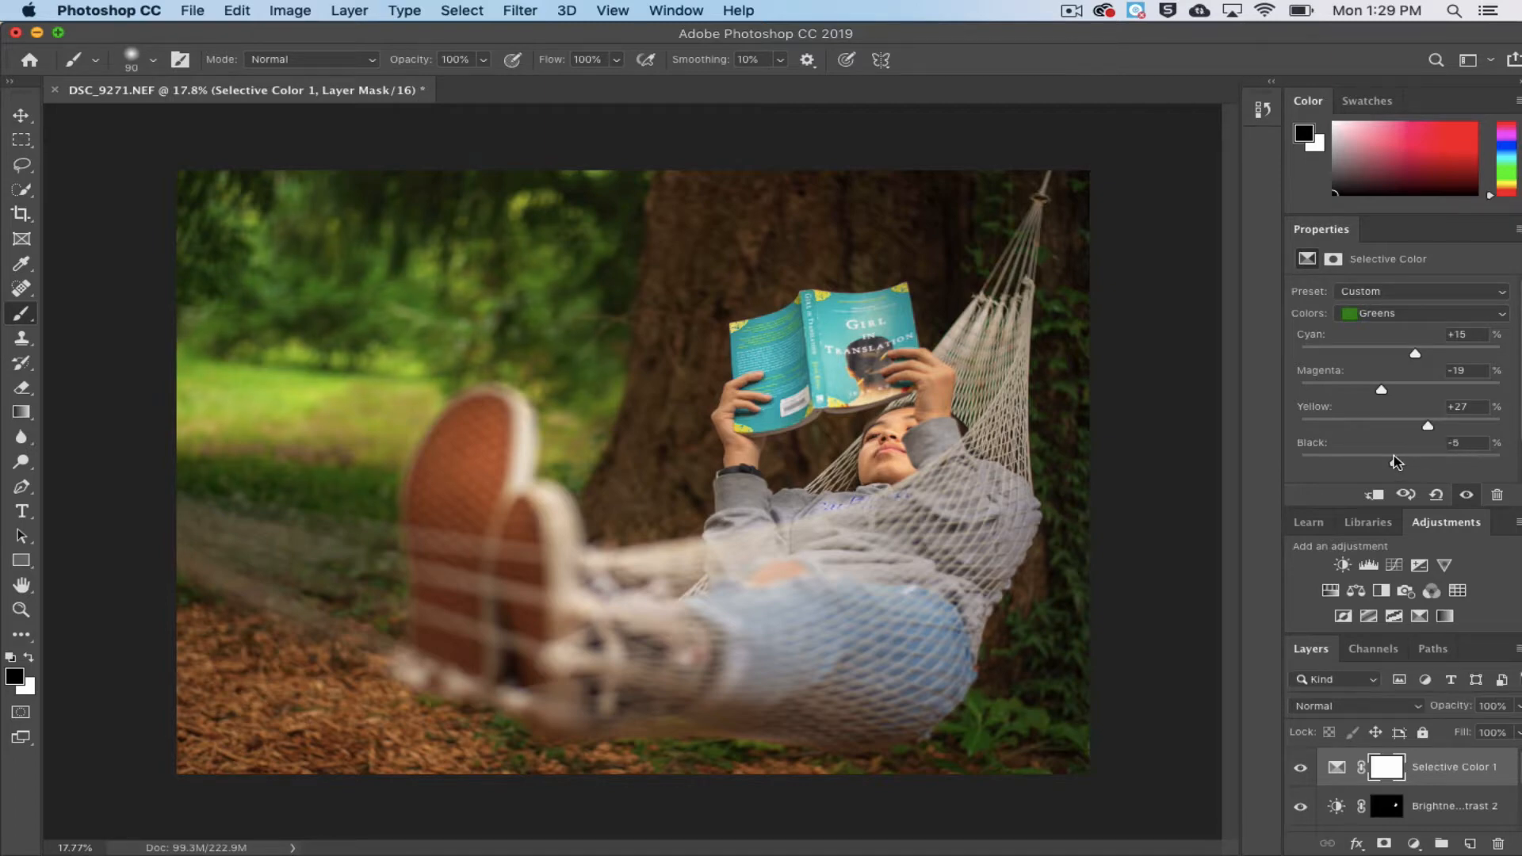
# Set the Selective Color layer's Yellows to Cyan +19, Magenta +14, Yellow +11 and Black +9.
pyautogui.click(1385, 314)
pyautogui.click(1384, 298)
pyautogui.moveTo(1401, 353); pyautogui.dragTo(1420, 354)
pyautogui.moveTo(1409, 393); pyautogui.dragTo(1412, 463)
# Compare the whole photo and a closer view of the reader with the Selective Color layer hidden and shown.
pyautogui.click(1300, 767)
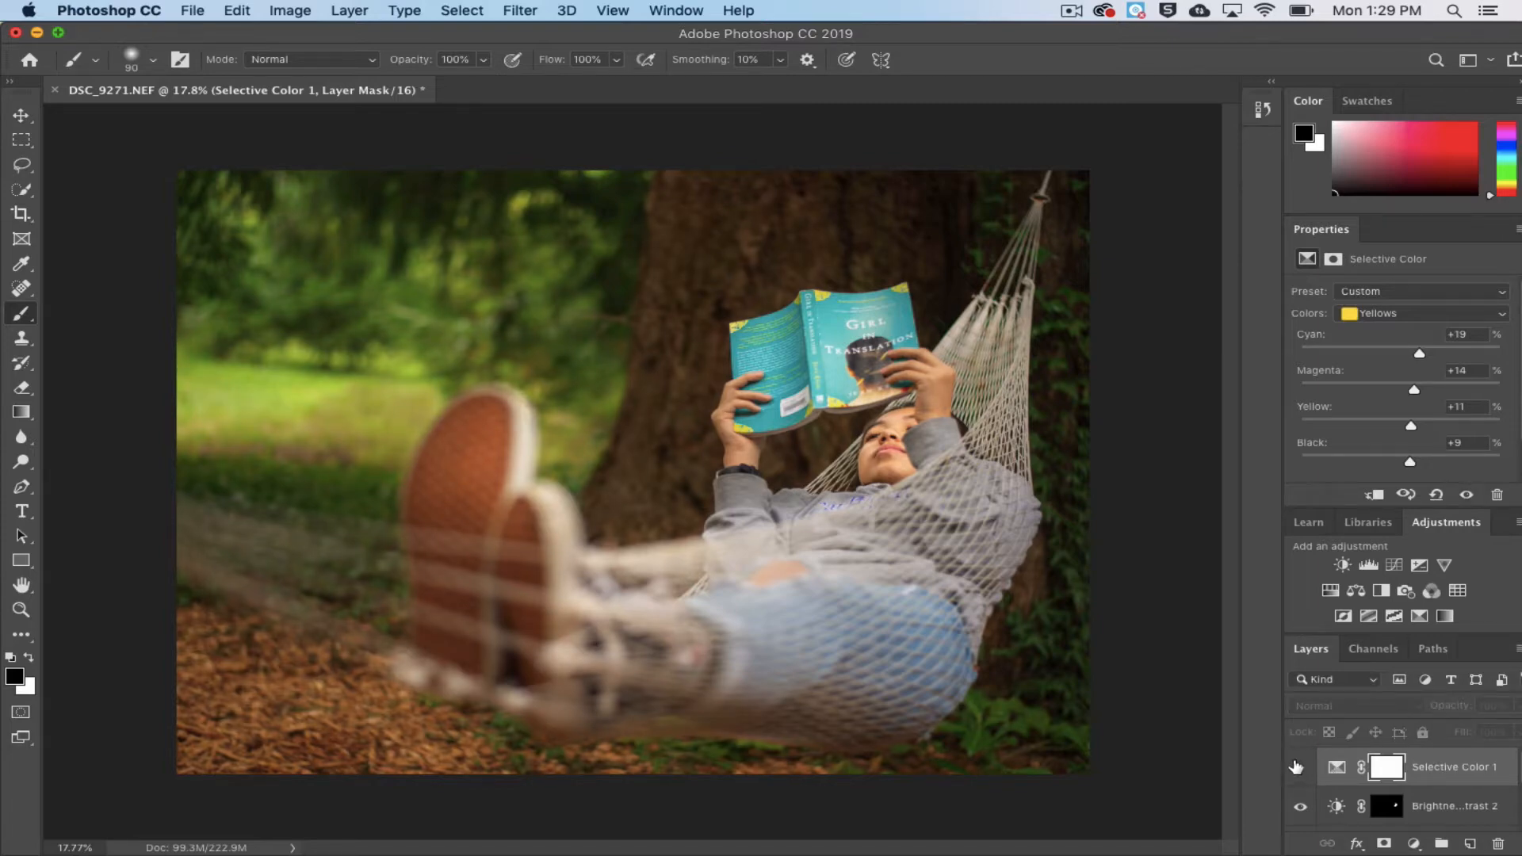
pyautogui.click(1300, 768)
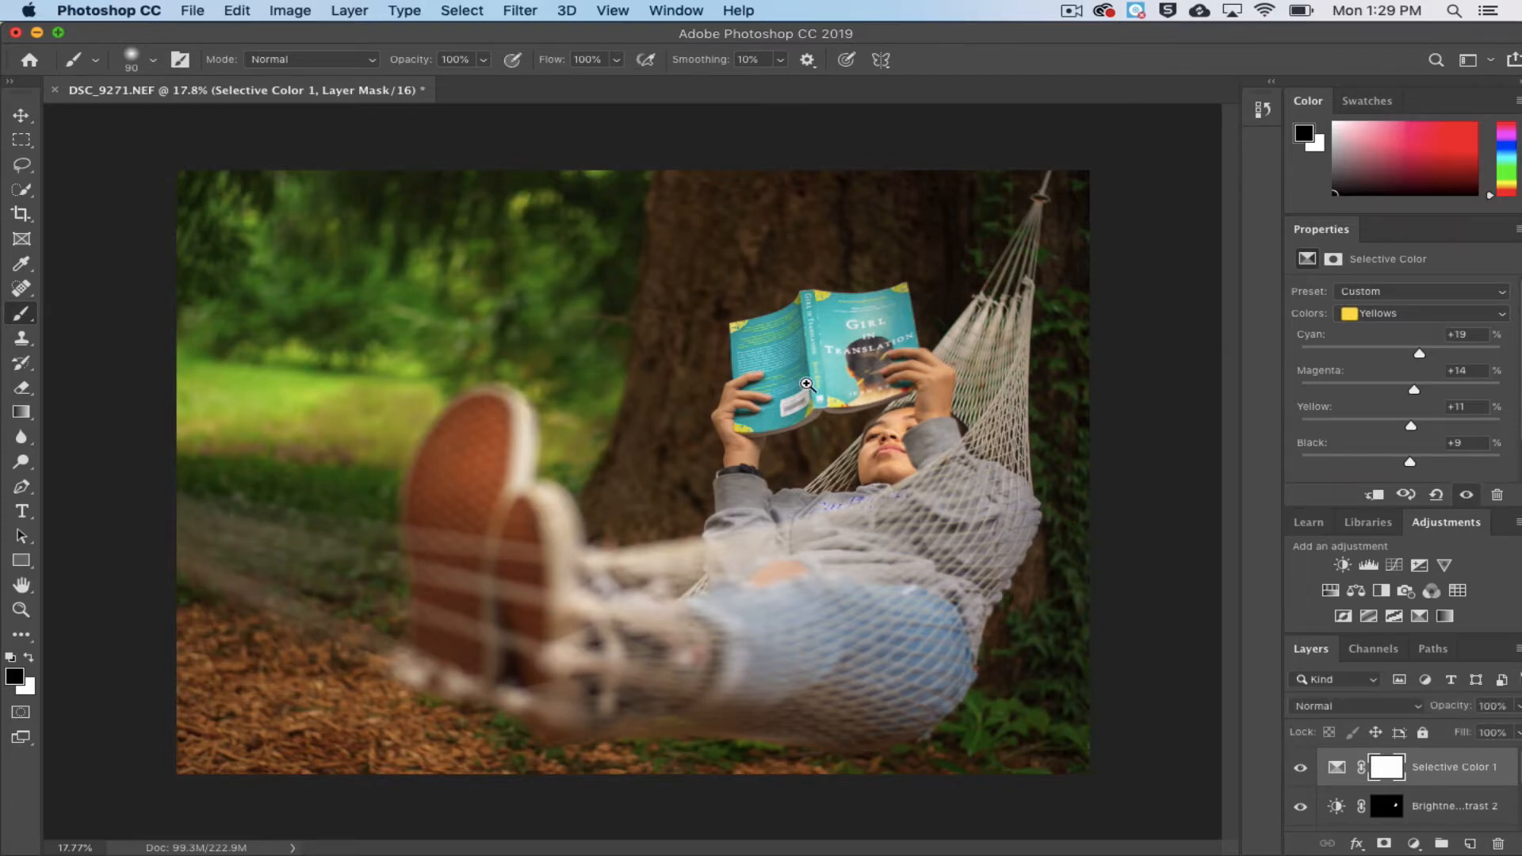
pyautogui.scroll(3, 804, 363)
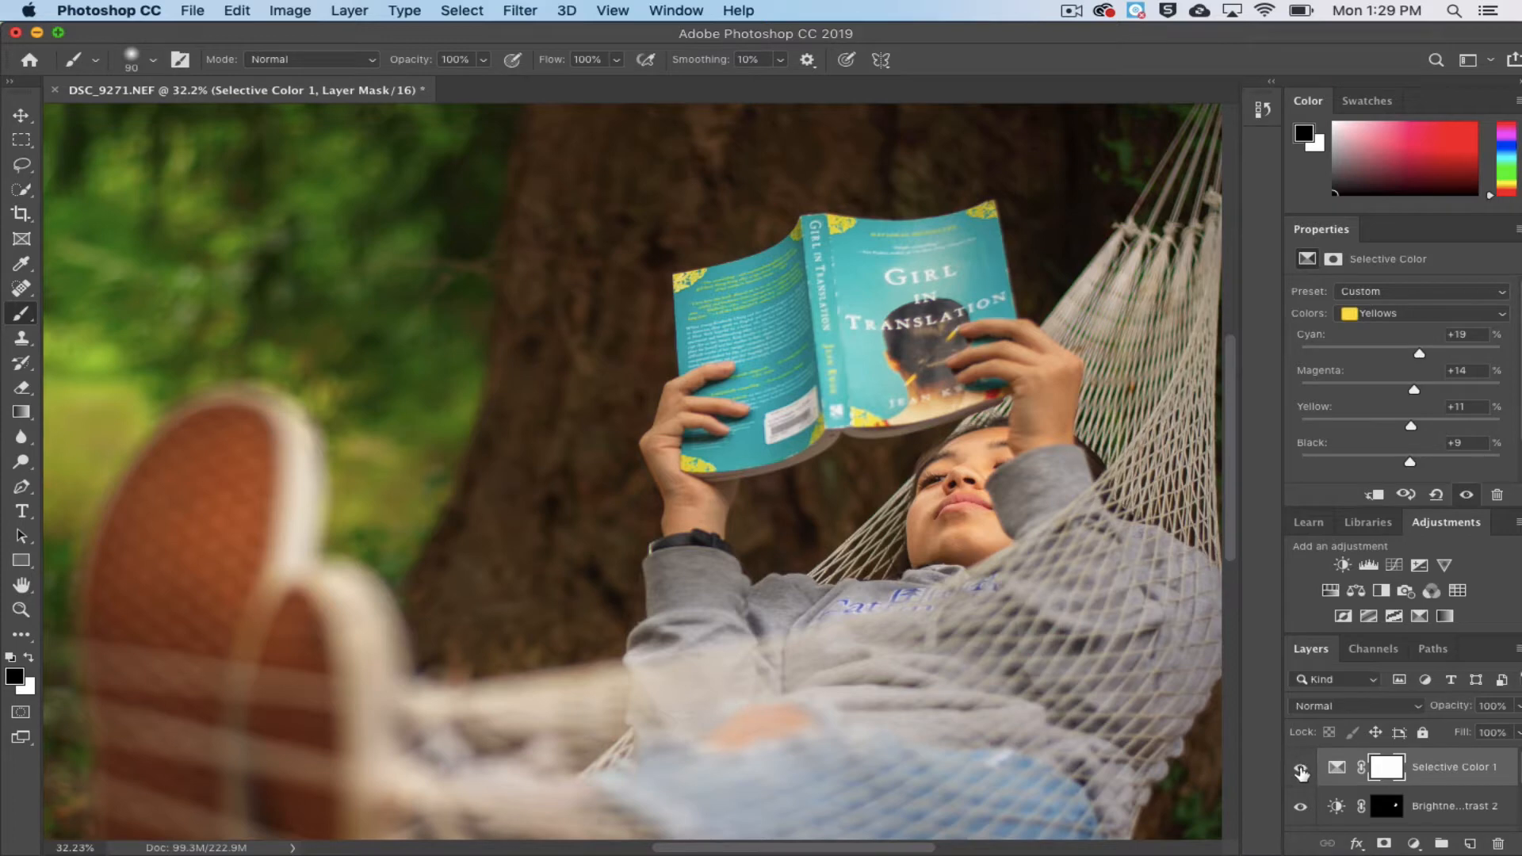
pyautogui.click(1301, 775)
pyautogui.click(1301, 769)
# Set the Selective Color layer's Reds to Cyan +2, Magenta +23, Yellow +13 and Black +16.
pyautogui.click(1383, 316)
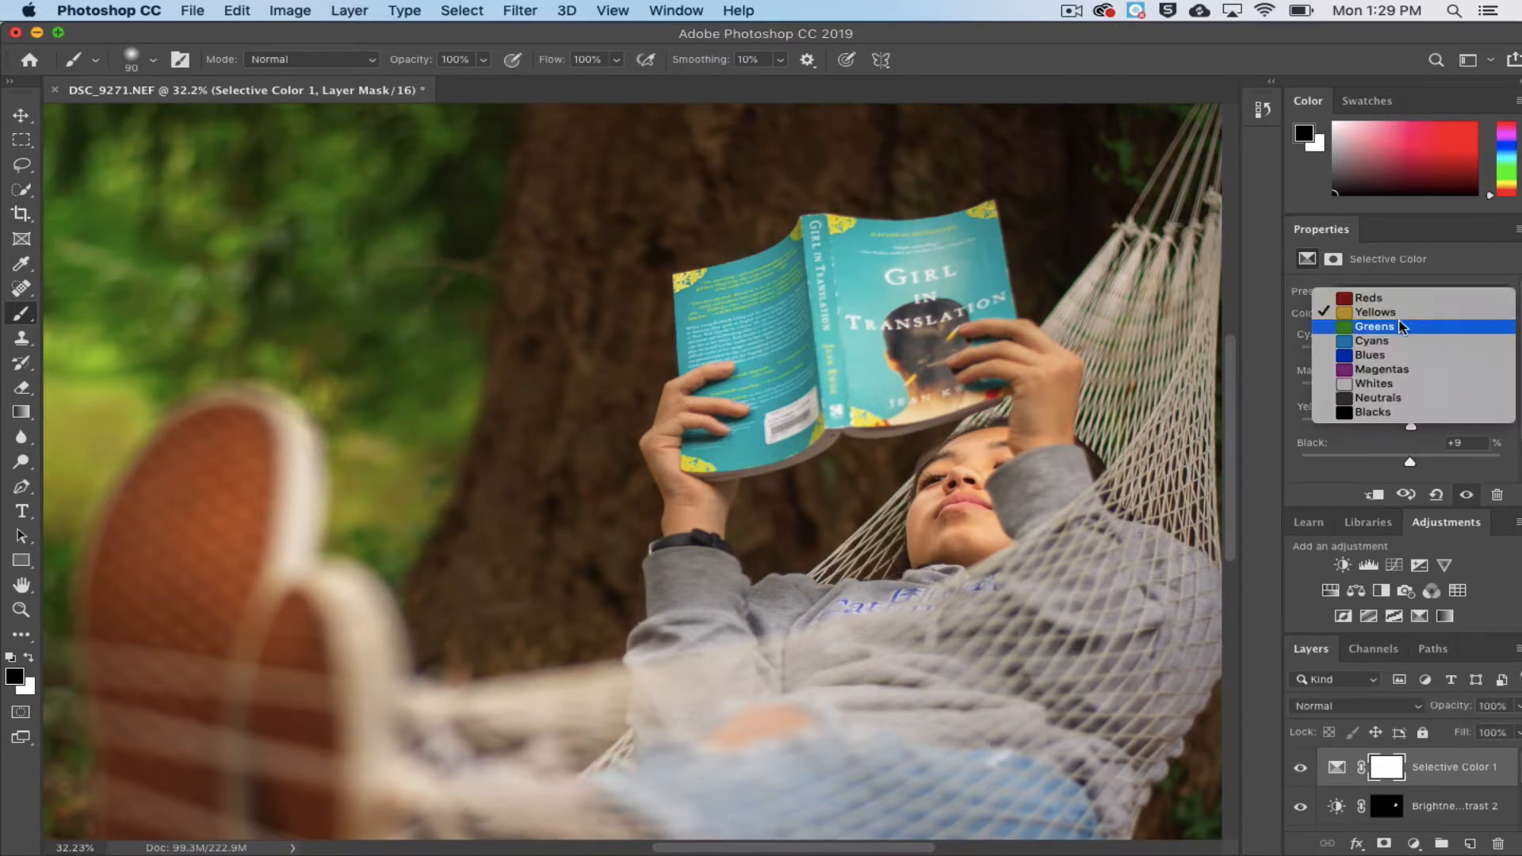
pyautogui.click(1379, 298)
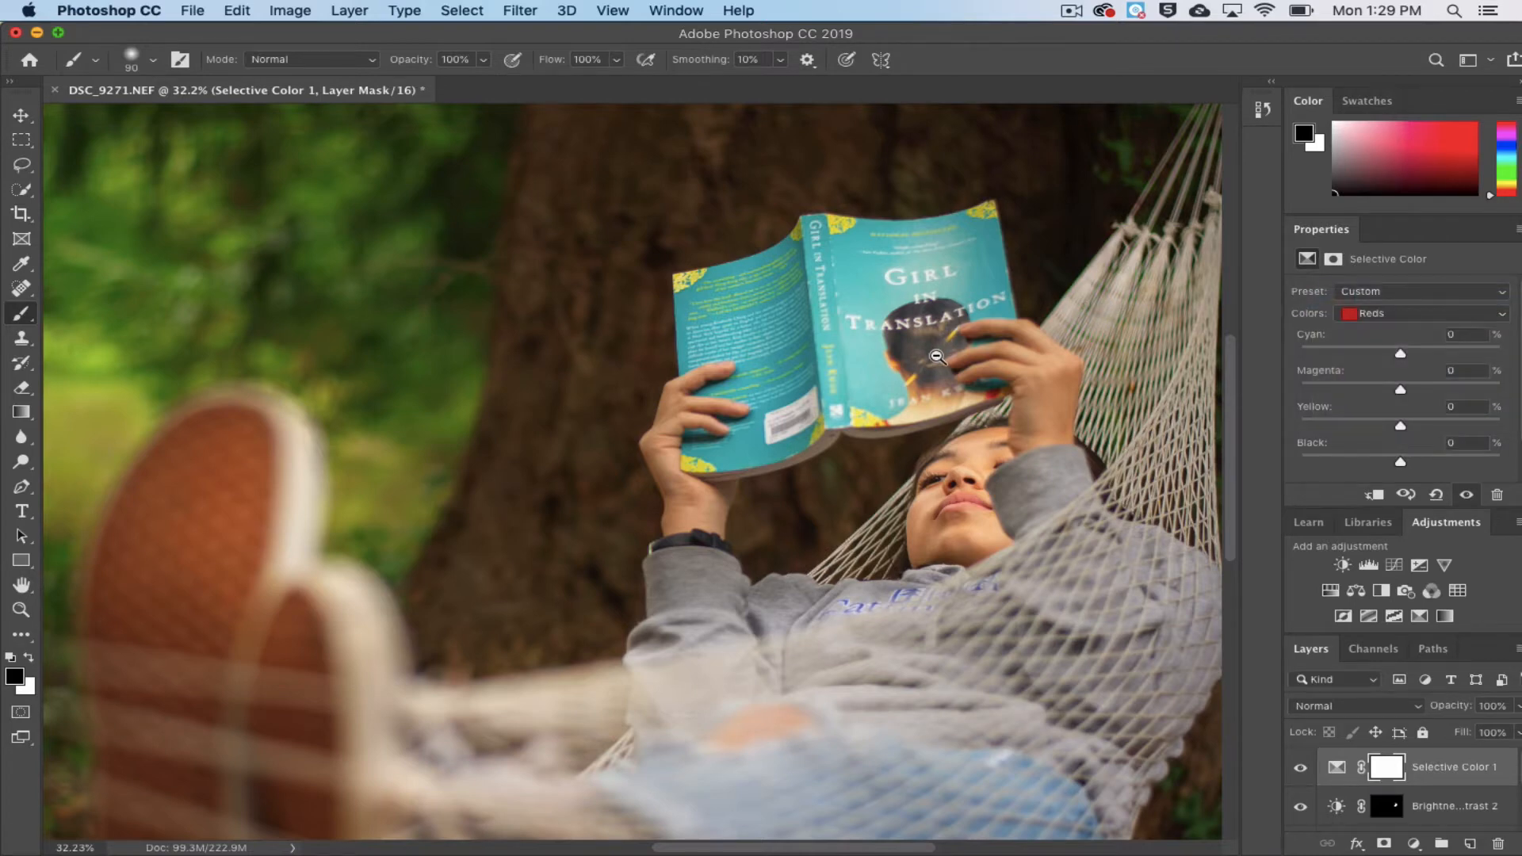
pyautogui.scroll(-3, 886, 340)
pyautogui.scroll(-1, 886, 339)
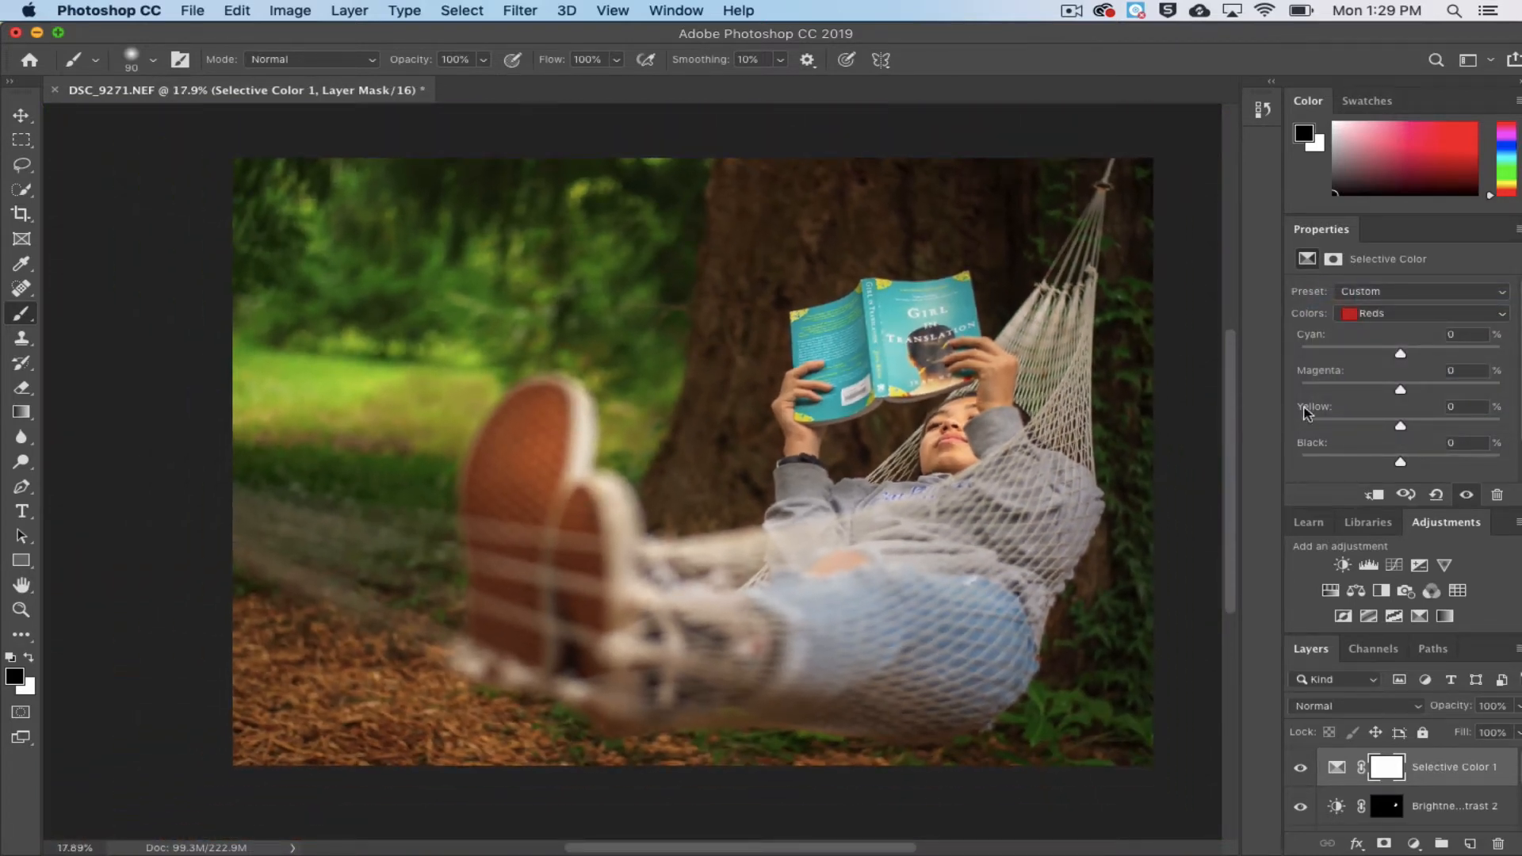
pyautogui.moveTo(1396, 349); pyautogui.dragTo(1414, 464)
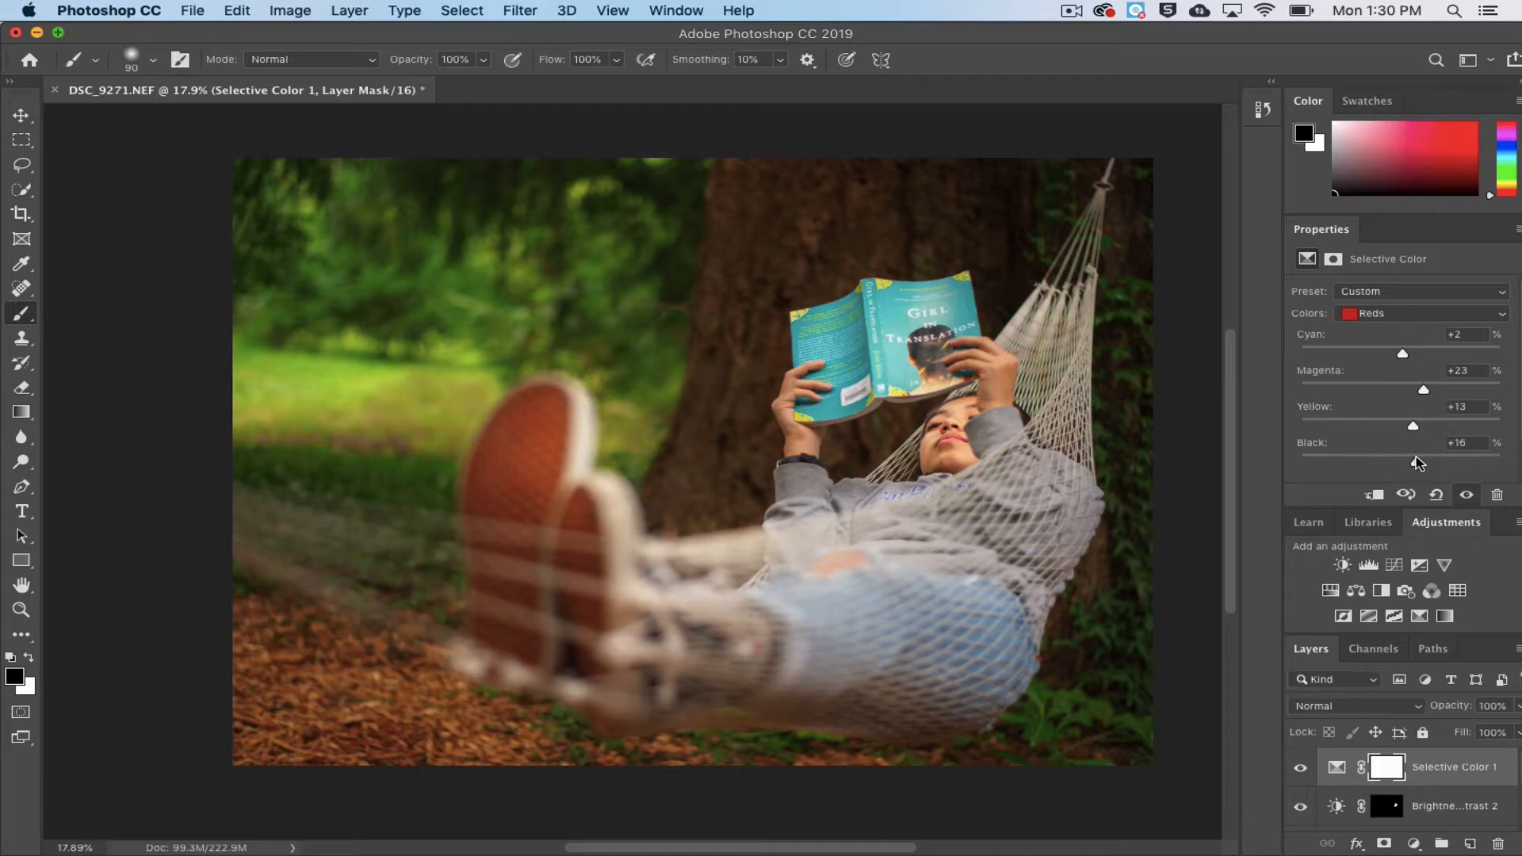
# Check the effect of the Reds adjustment by hiding and showing the Selective Color layer twice.
pyautogui.click(1301, 768)
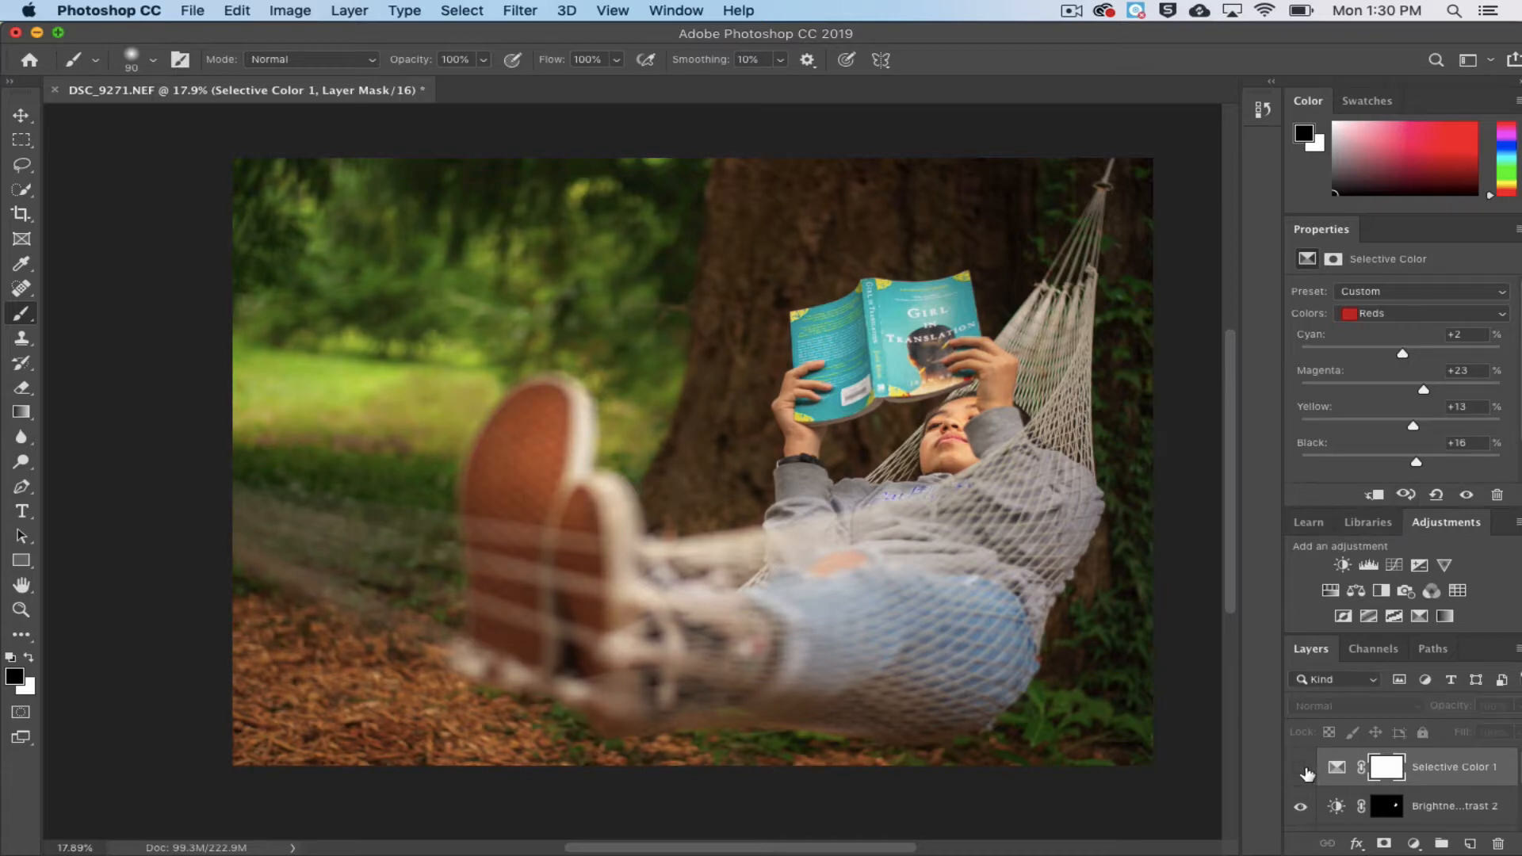
pyautogui.click(1301, 768)
pyautogui.click(1302, 769)
pyautogui.click(1301, 768)
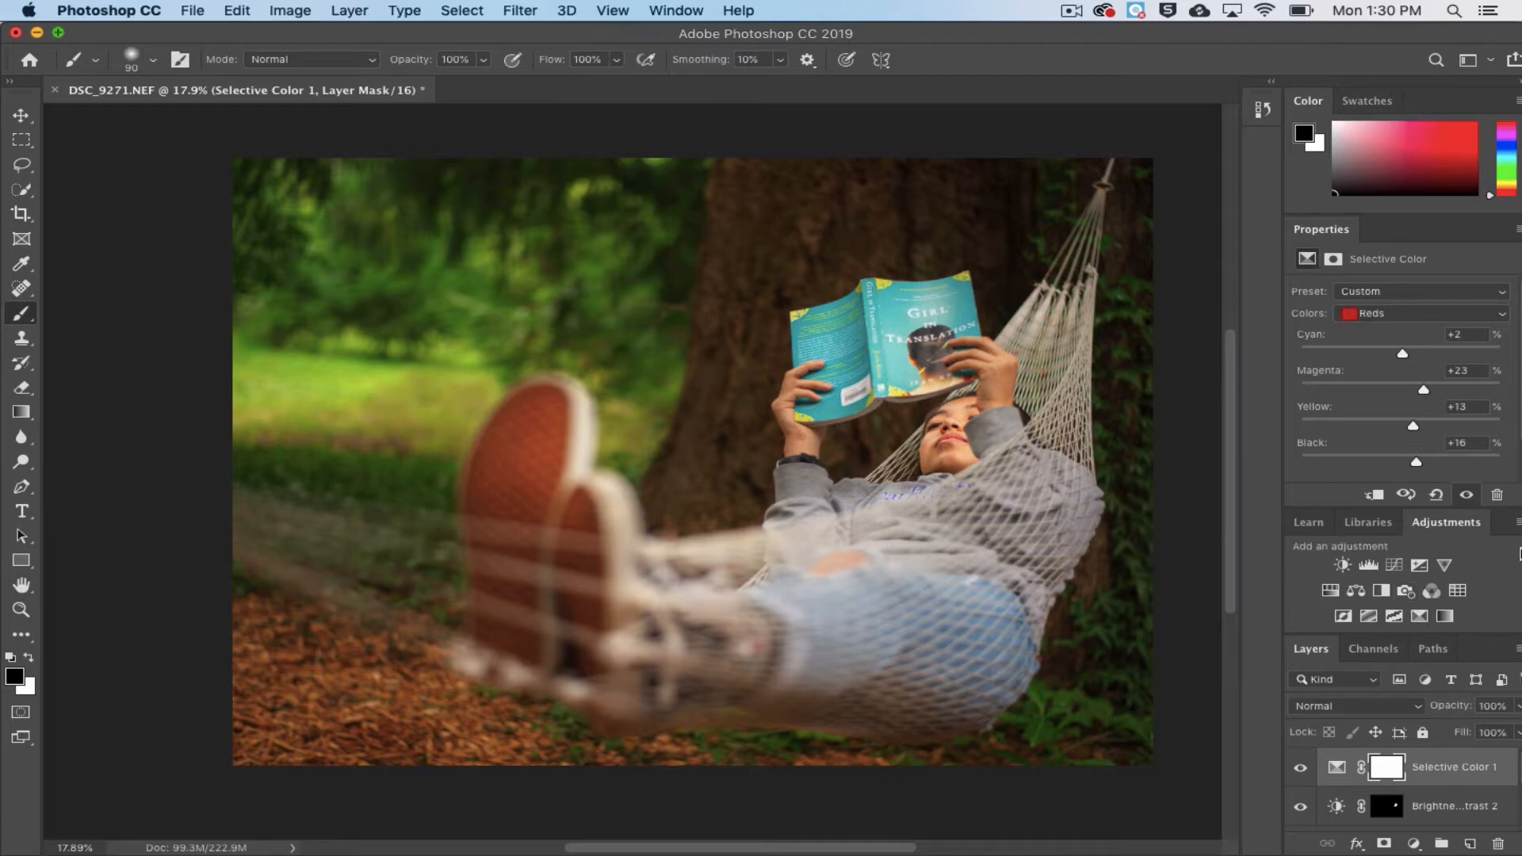
# Narrow the application window so it fits on the screen, and stamp all visible layers into a new layer on top.
pyautogui.moveTo(1400, 33)
pyautogui.mouseDown()
pyautogui.moveTo(1339, 19)
pyautogui.moveTo(1375, 33)
pyautogui.mouseUp()
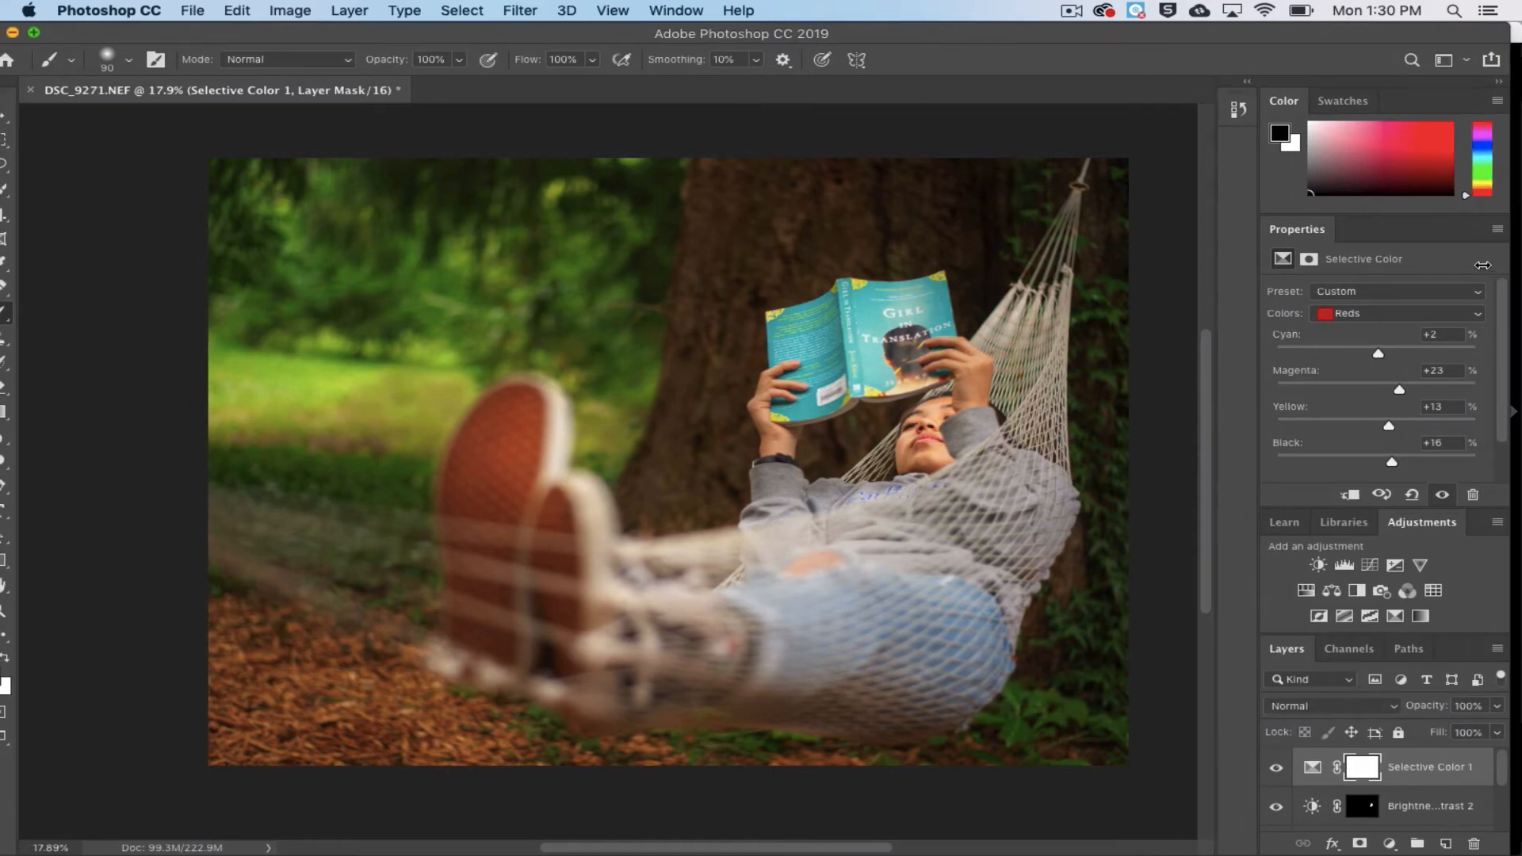
pyautogui.moveTo(1483, 265); pyautogui.dragTo(1471, 265)
pyautogui.moveTo(1205, 34); pyautogui.dragTo(1232, 35)
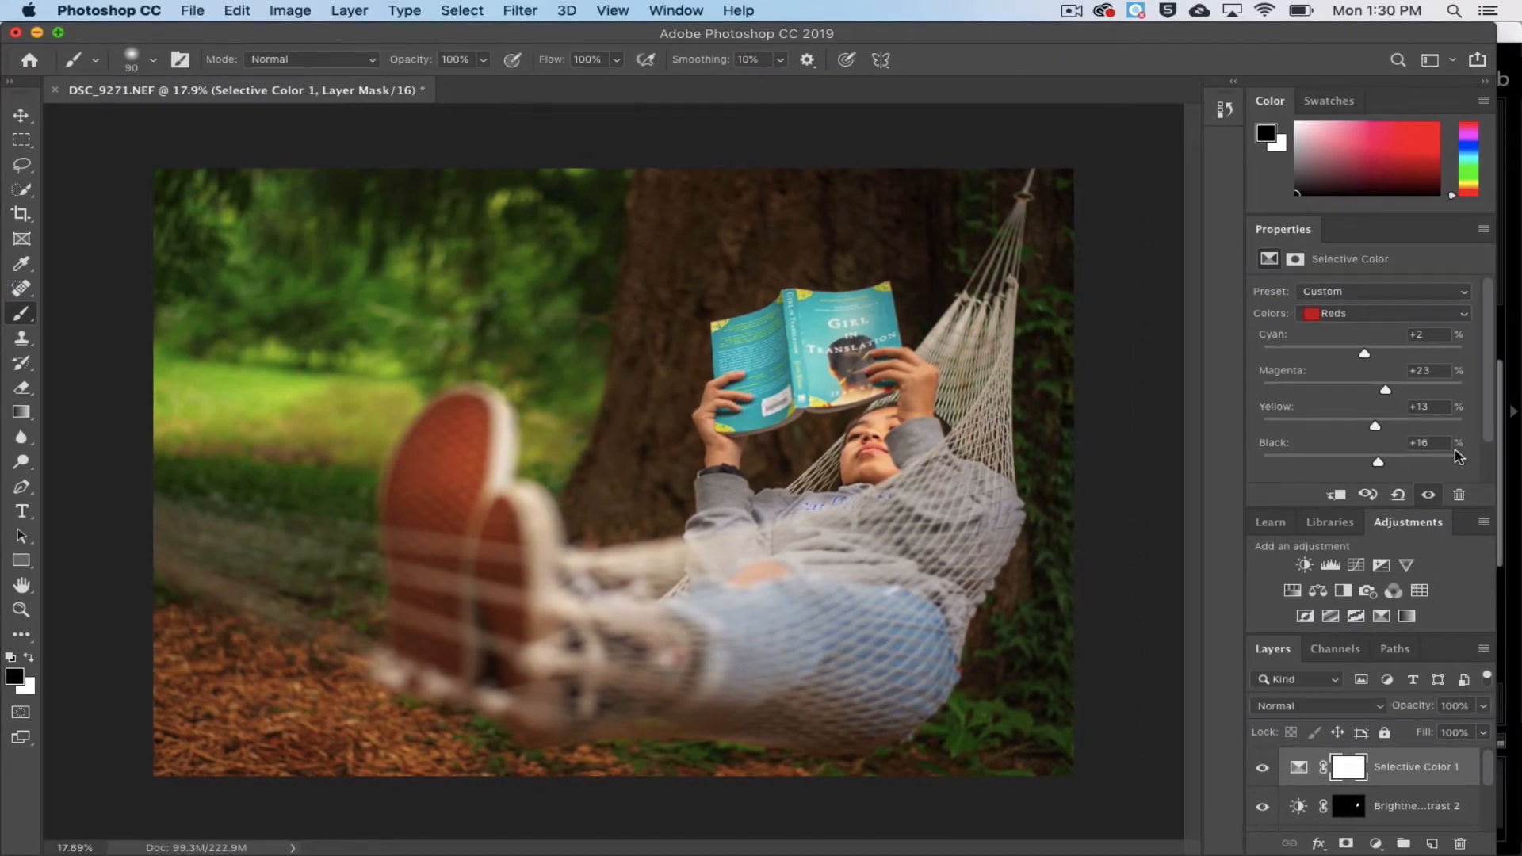
pyautogui.click(1482, 650)
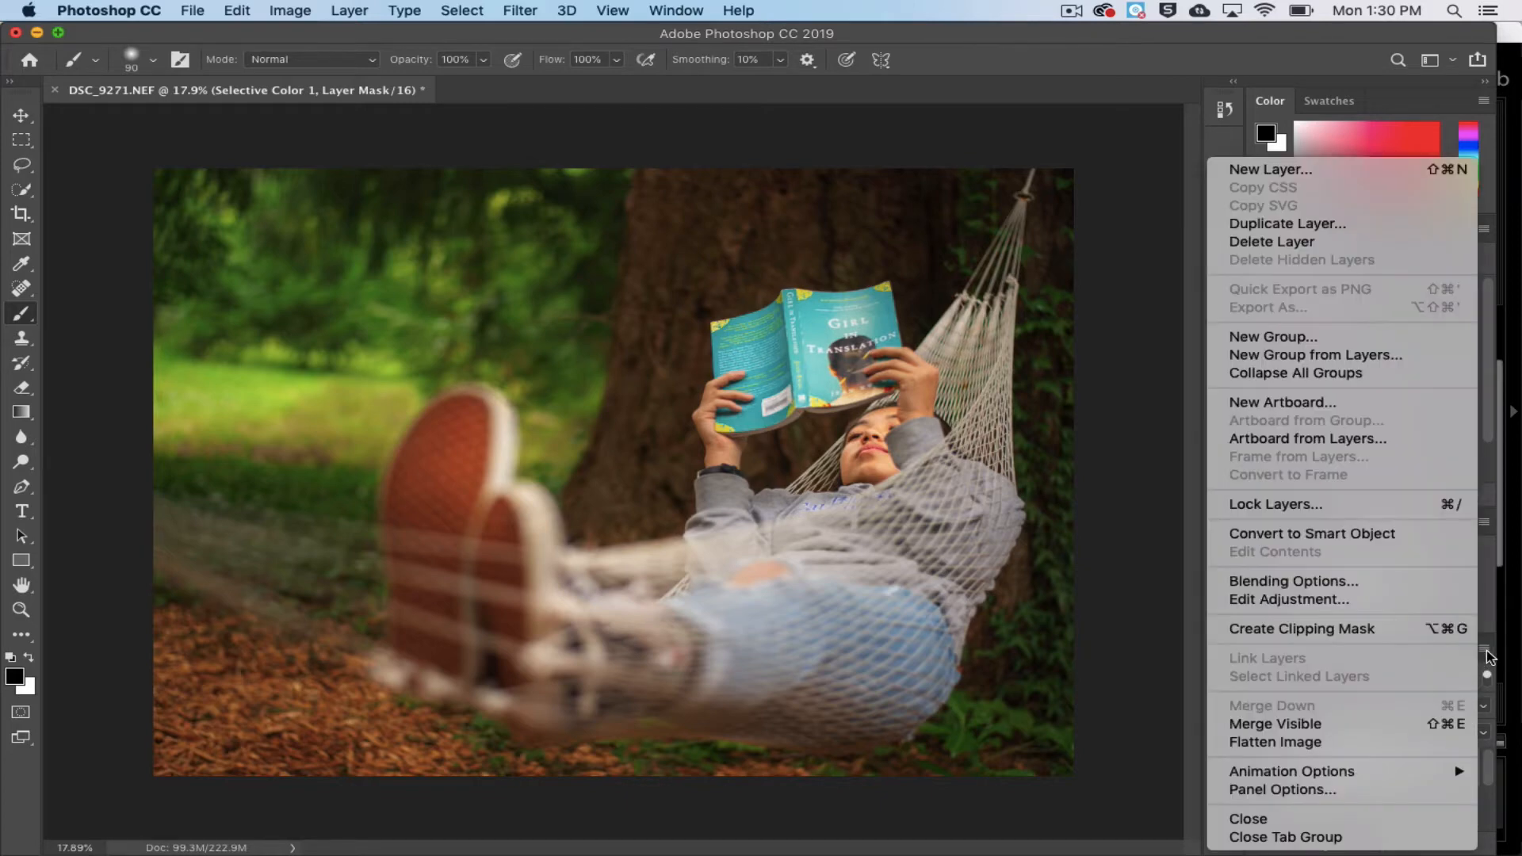
pyautogui.click(1347, 725)
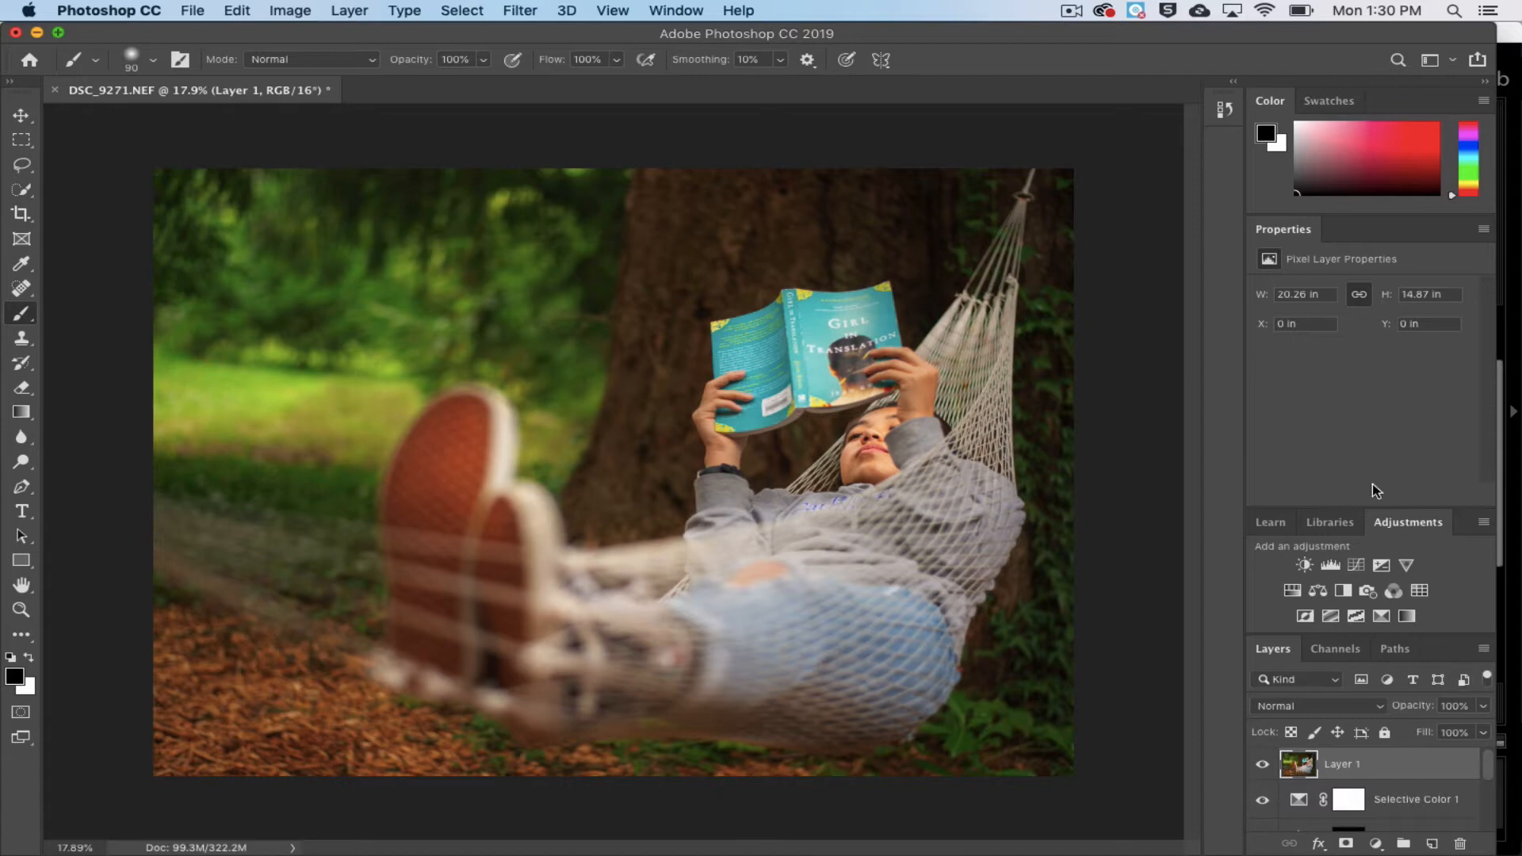
# Apply a High Pass filter with a radius of 3.4 pixels to the stamped layer.
pyautogui.click(522, 12)
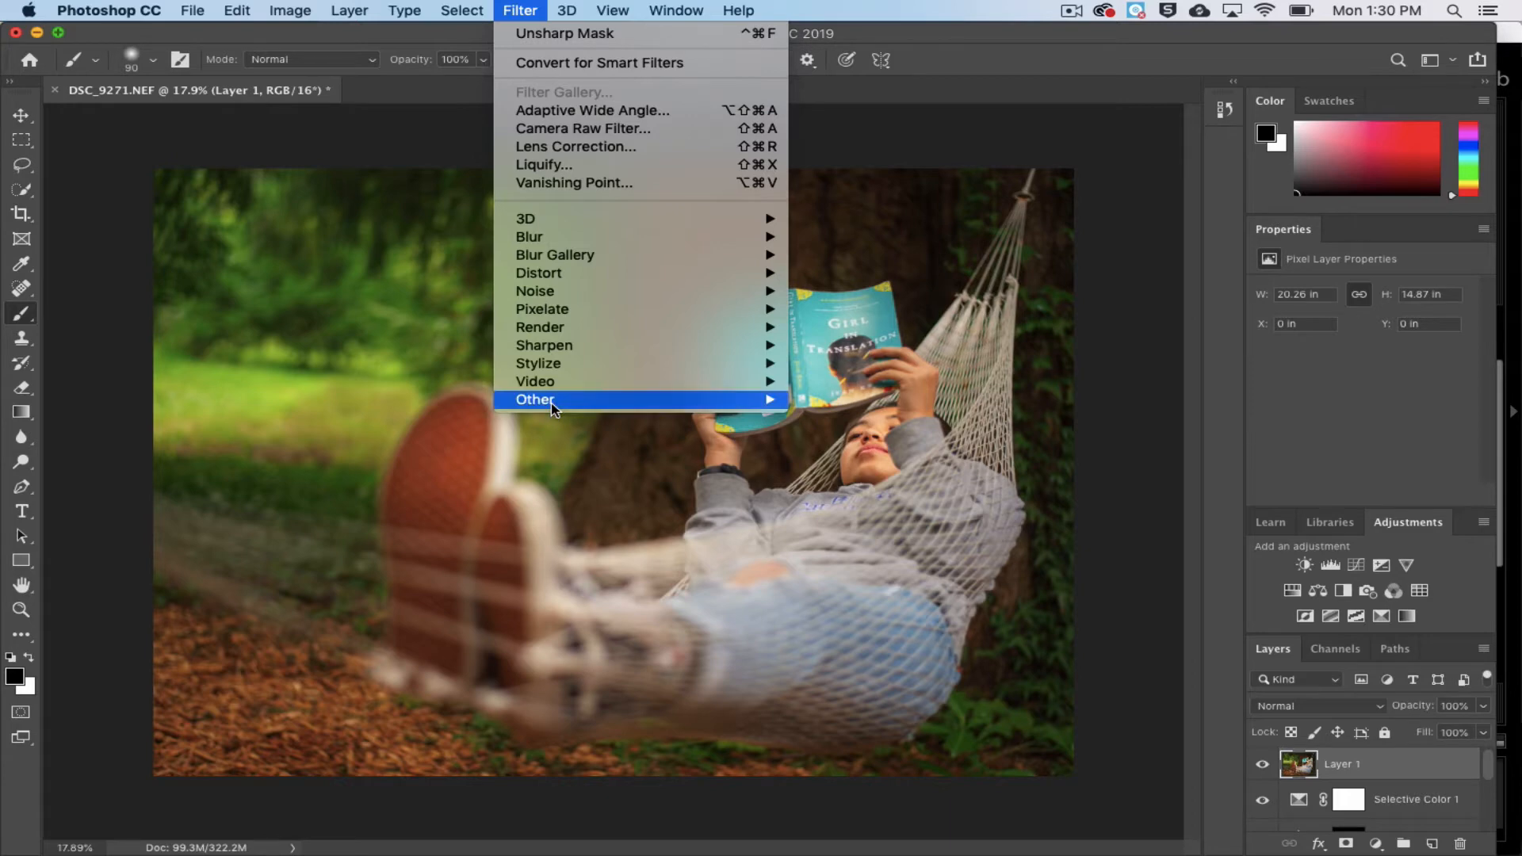
pyautogui.moveTo(553, 402)
pyautogui.click(836, 417)
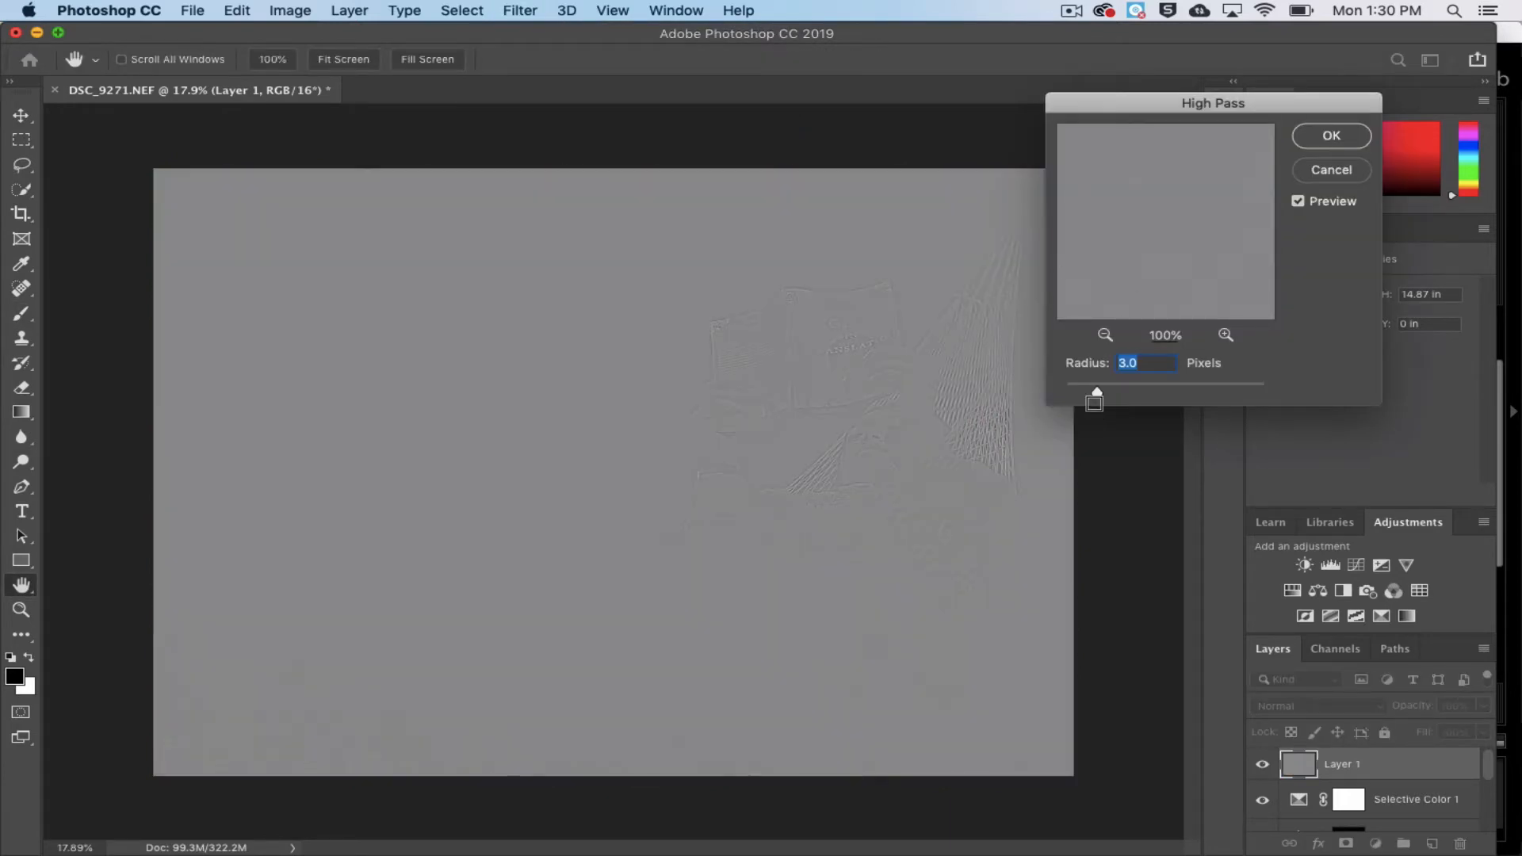
pyautogui.moveTo(1101, 398)
pyautogui.mouseDown()
pyautogui.moveTo(1115, 408)
pyautogui.moveTo(1108, 394)
pyautogui.mouseUp()
pyautogui.moveTo(866, 430); pyautogui.dragTo(935, 435)
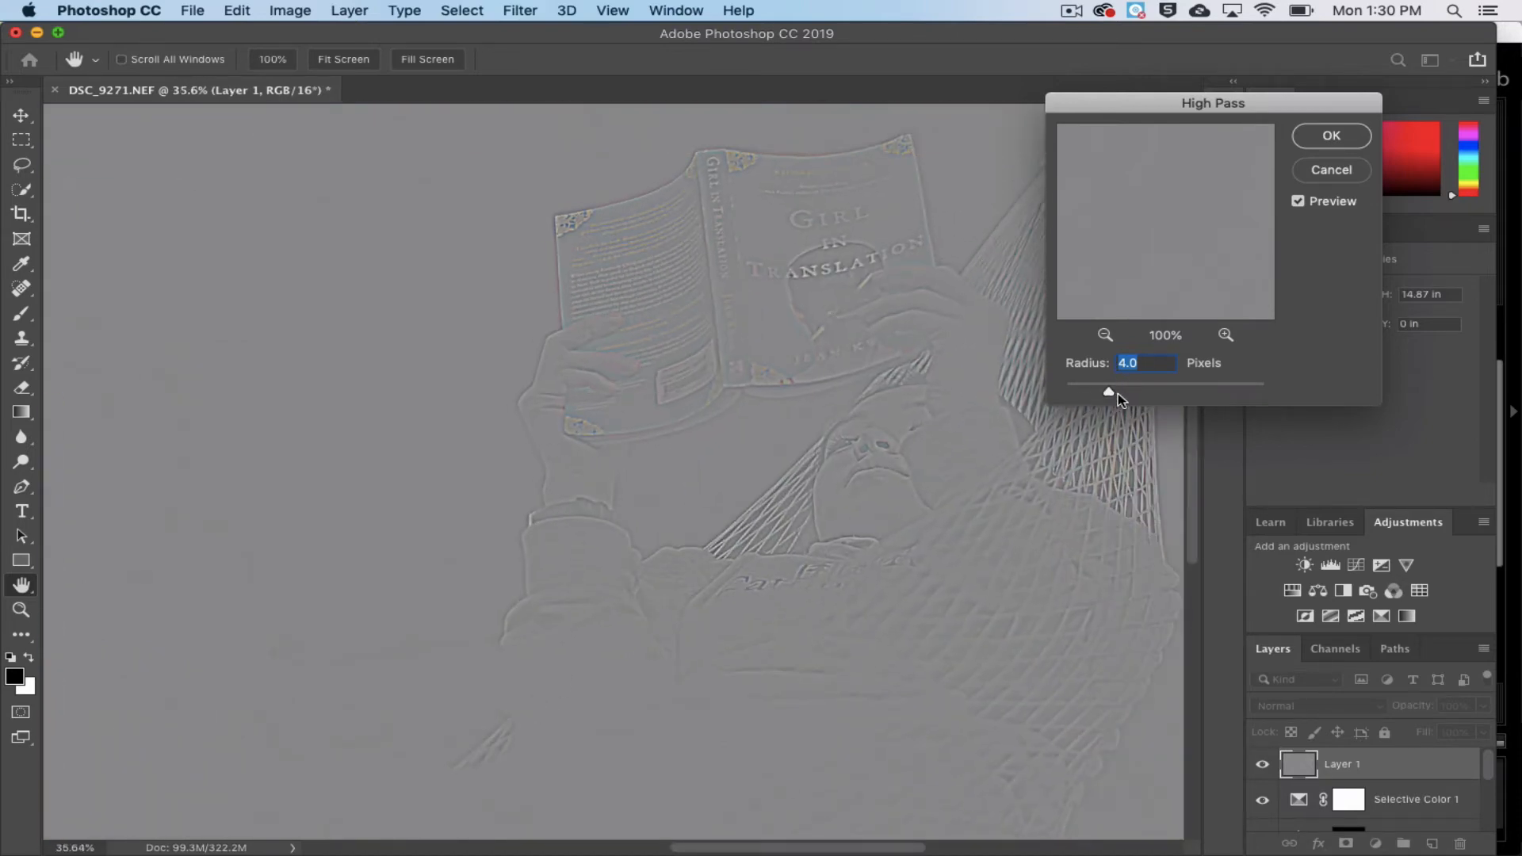
pyautogui.moveTo(1119, 394); pyautogui.dragTo(1132, 394)
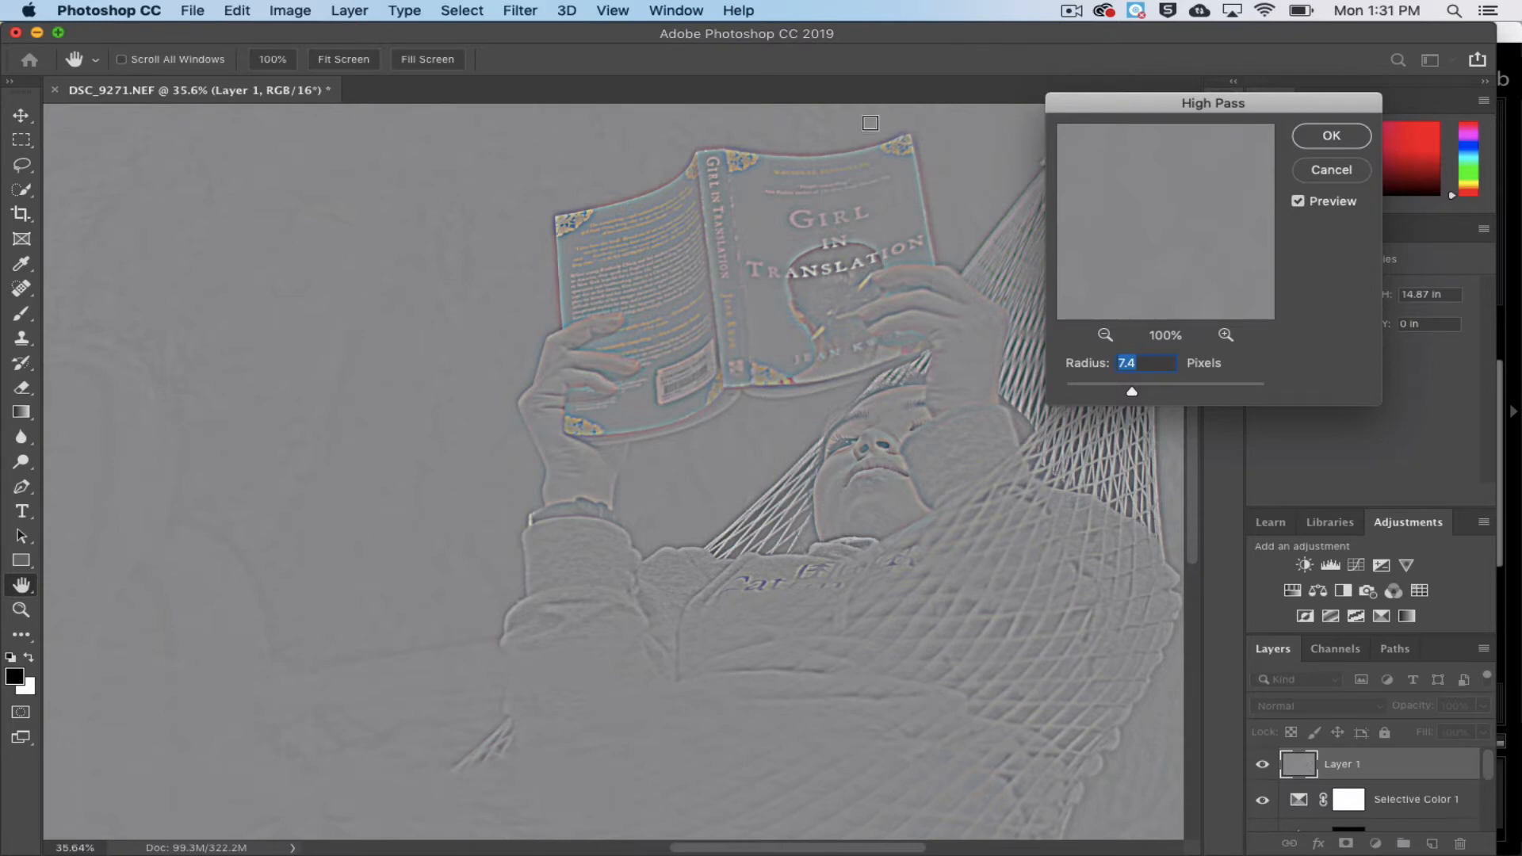
pyautogui.moveTo(1132, 393); pyautogui.dragTo(1101, 393)
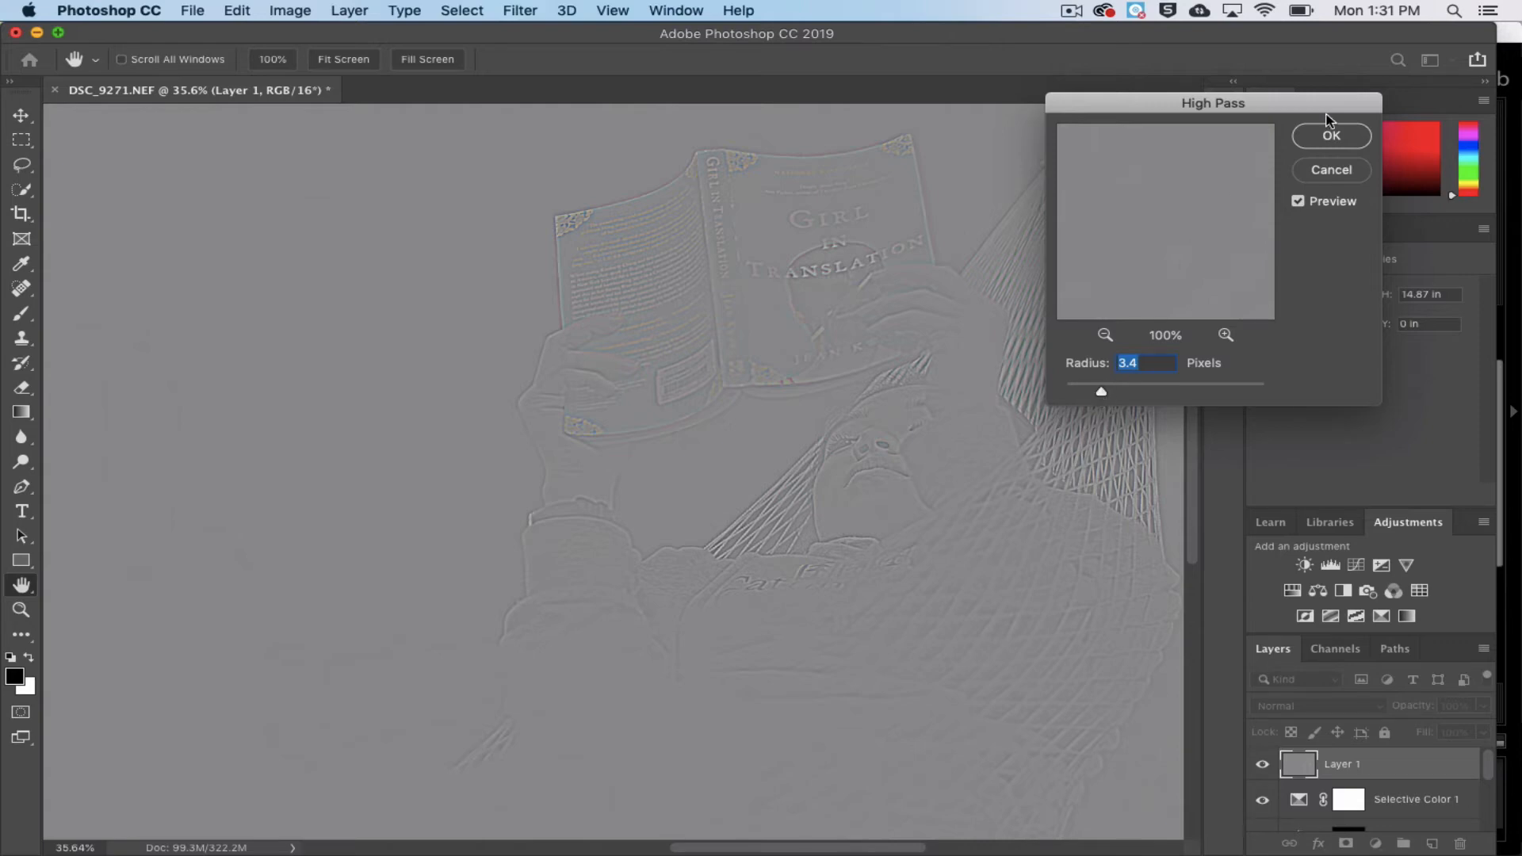
pyautogui.click(1330, 136)
# Set the High Pass layer's blend mode to Overlay.
pyautogui.press('b')
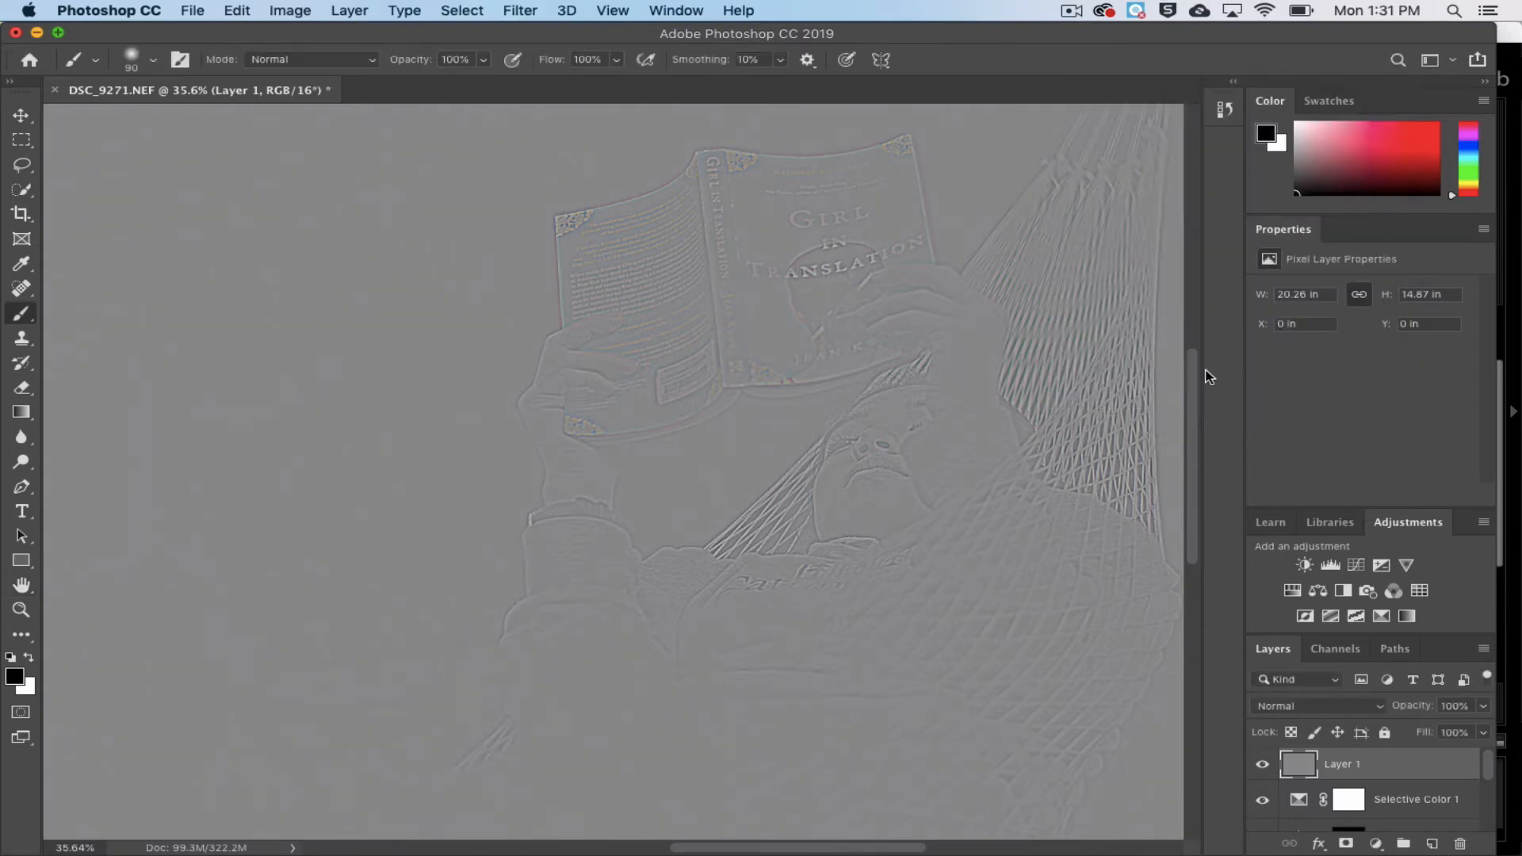
pyautogui.click(1297, 706)
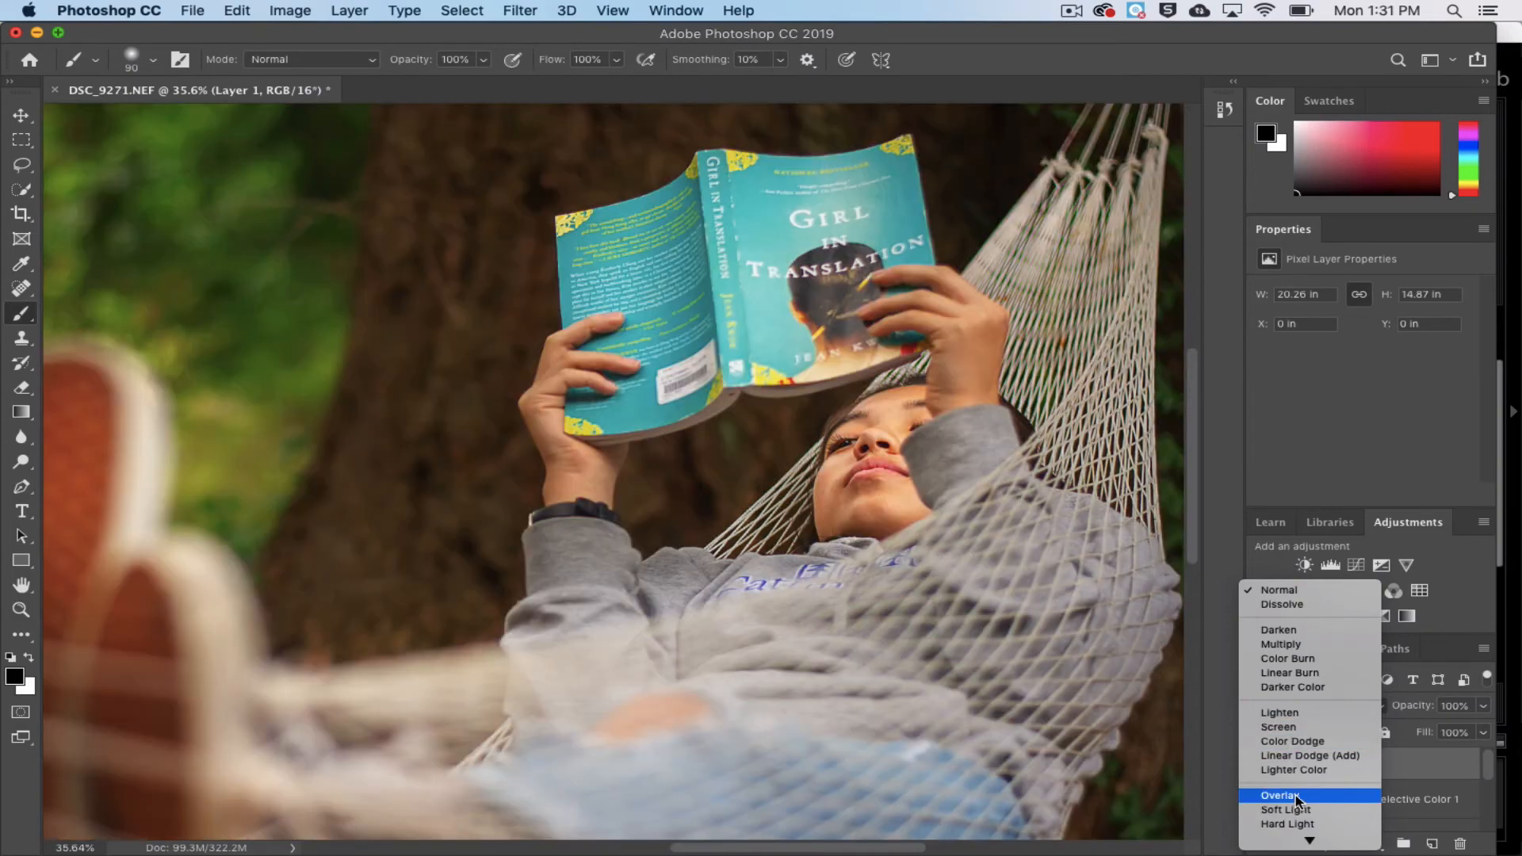
pyautogui.click(1298, 797)
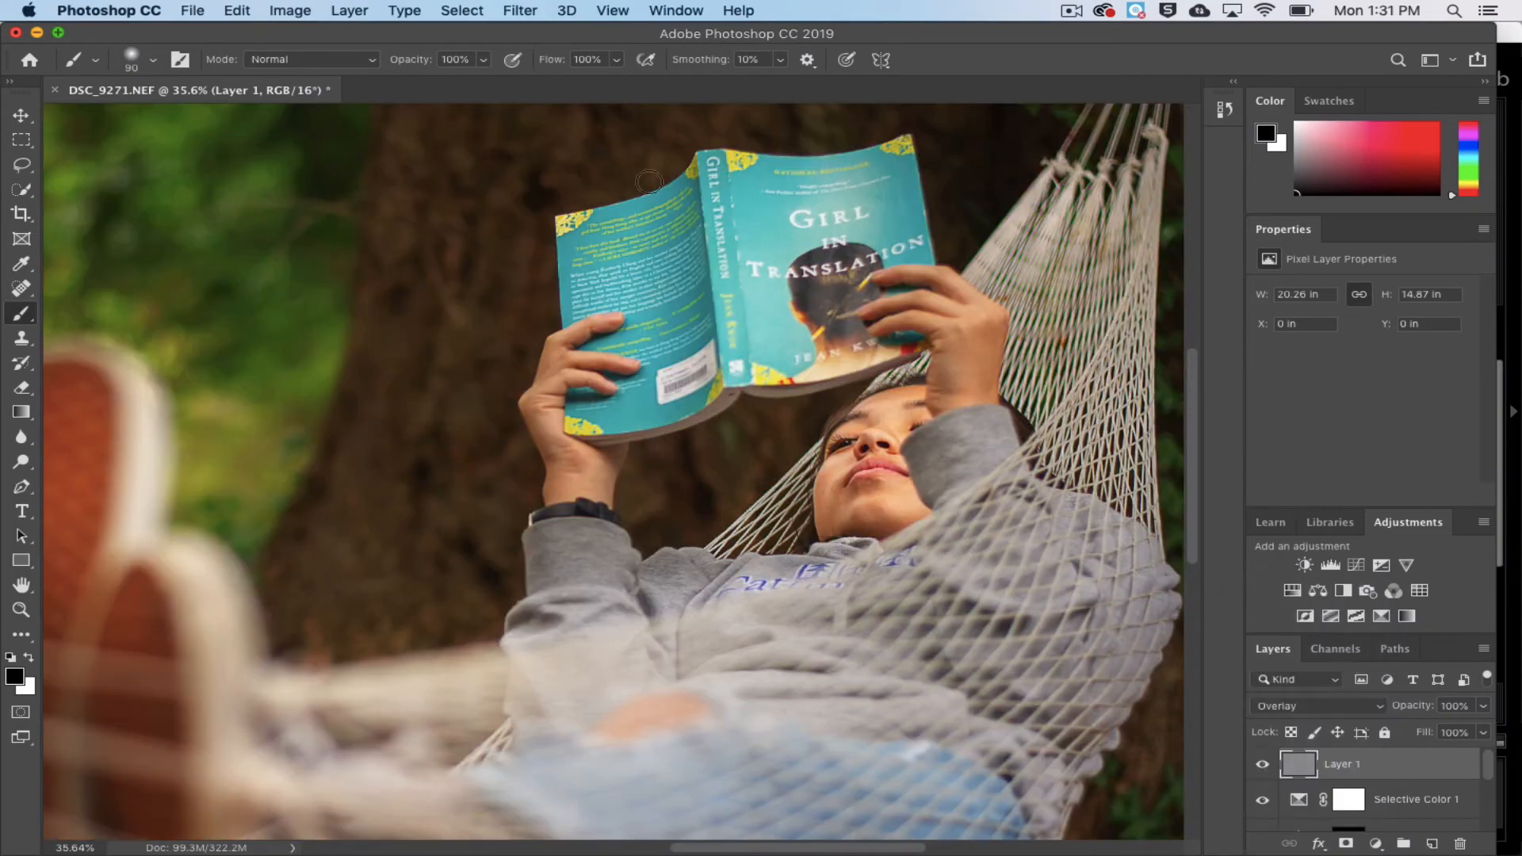
# Examine the sharpening on the book and face up close with the High Pass layer hidden and shown.
pyautogui.moveTo(564, 242); pyautogui.dragTo(600, 246)
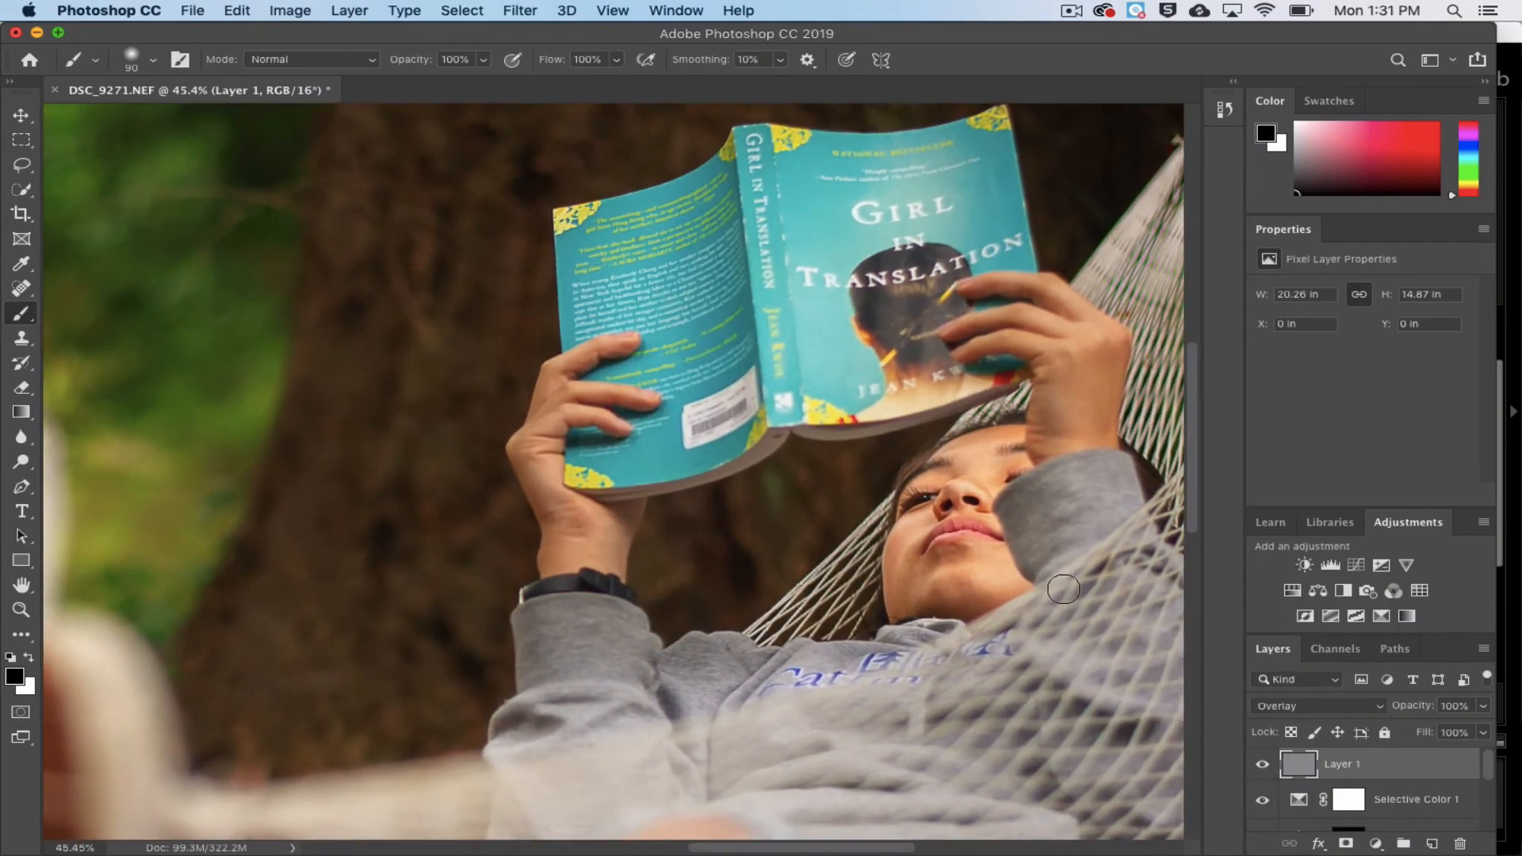
pyautogui.click(1263, 766)
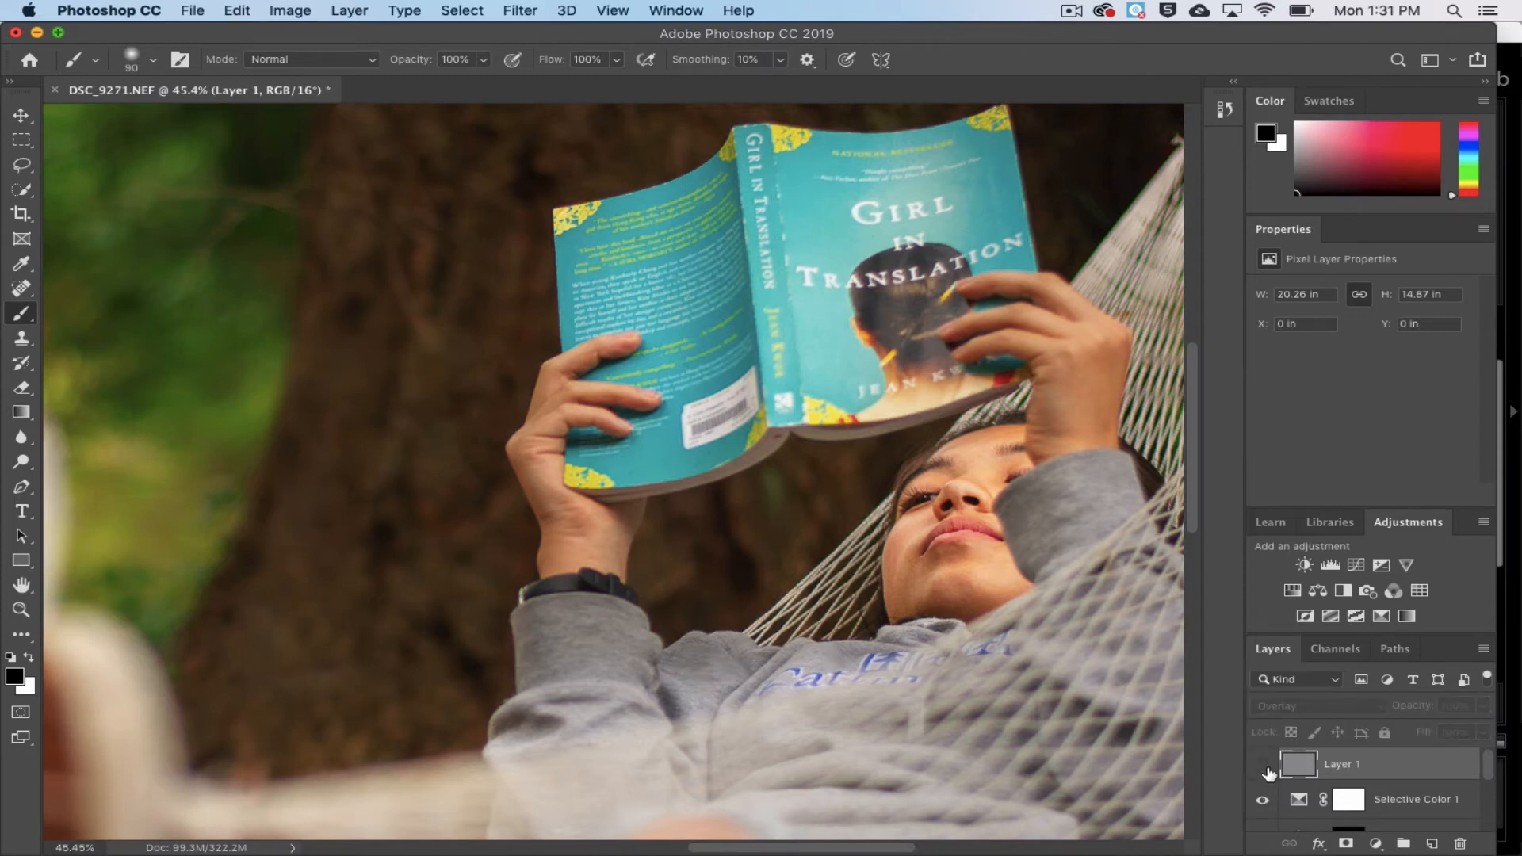
pyautogui.moveTo(940, 517); pyautogui.dragTo(1023, 533)
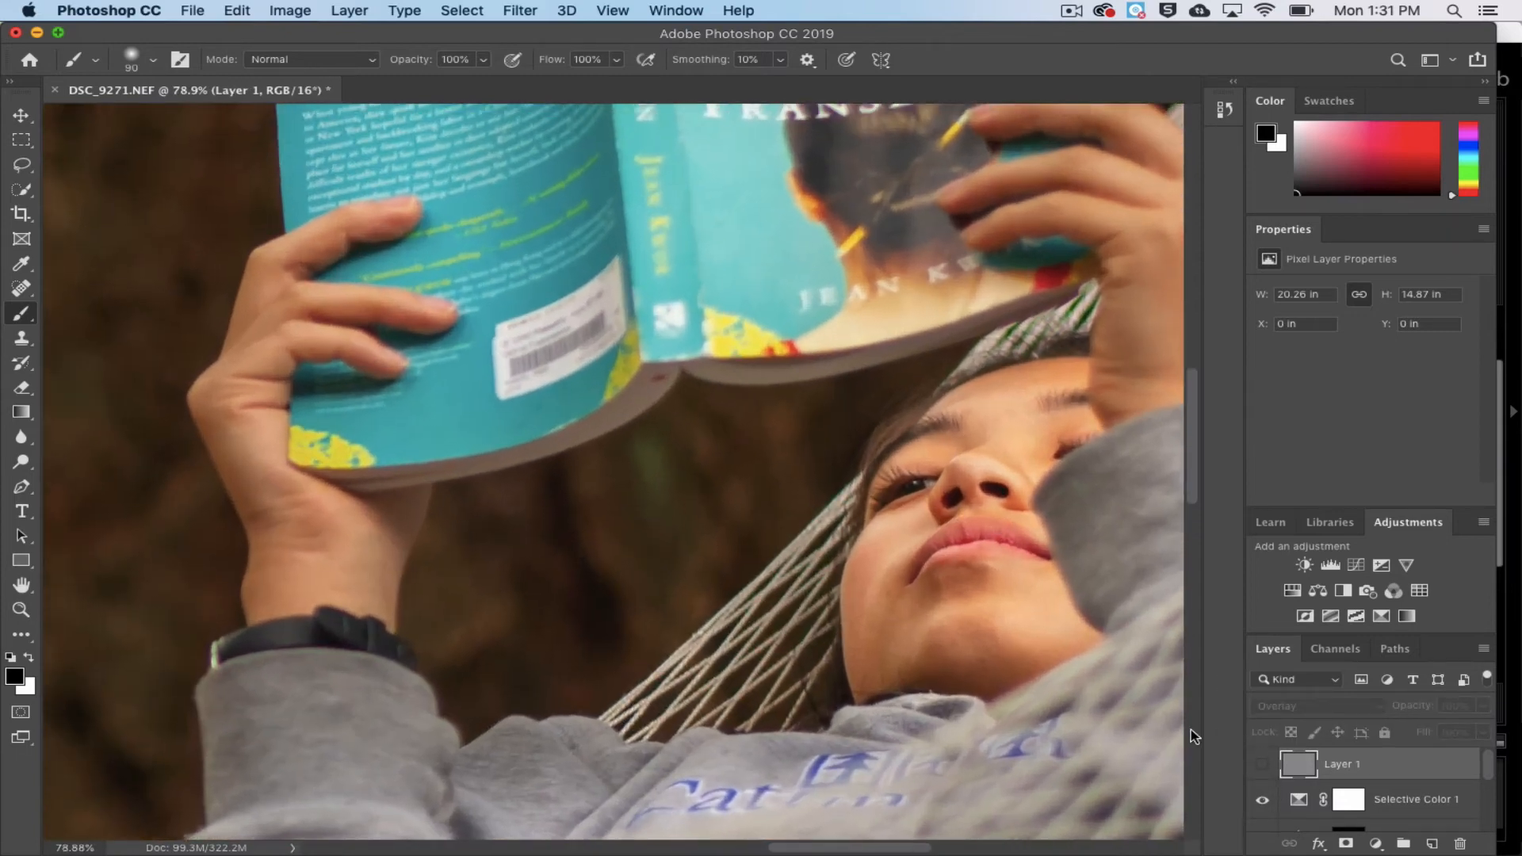
pyautogui.click(1262, 766)
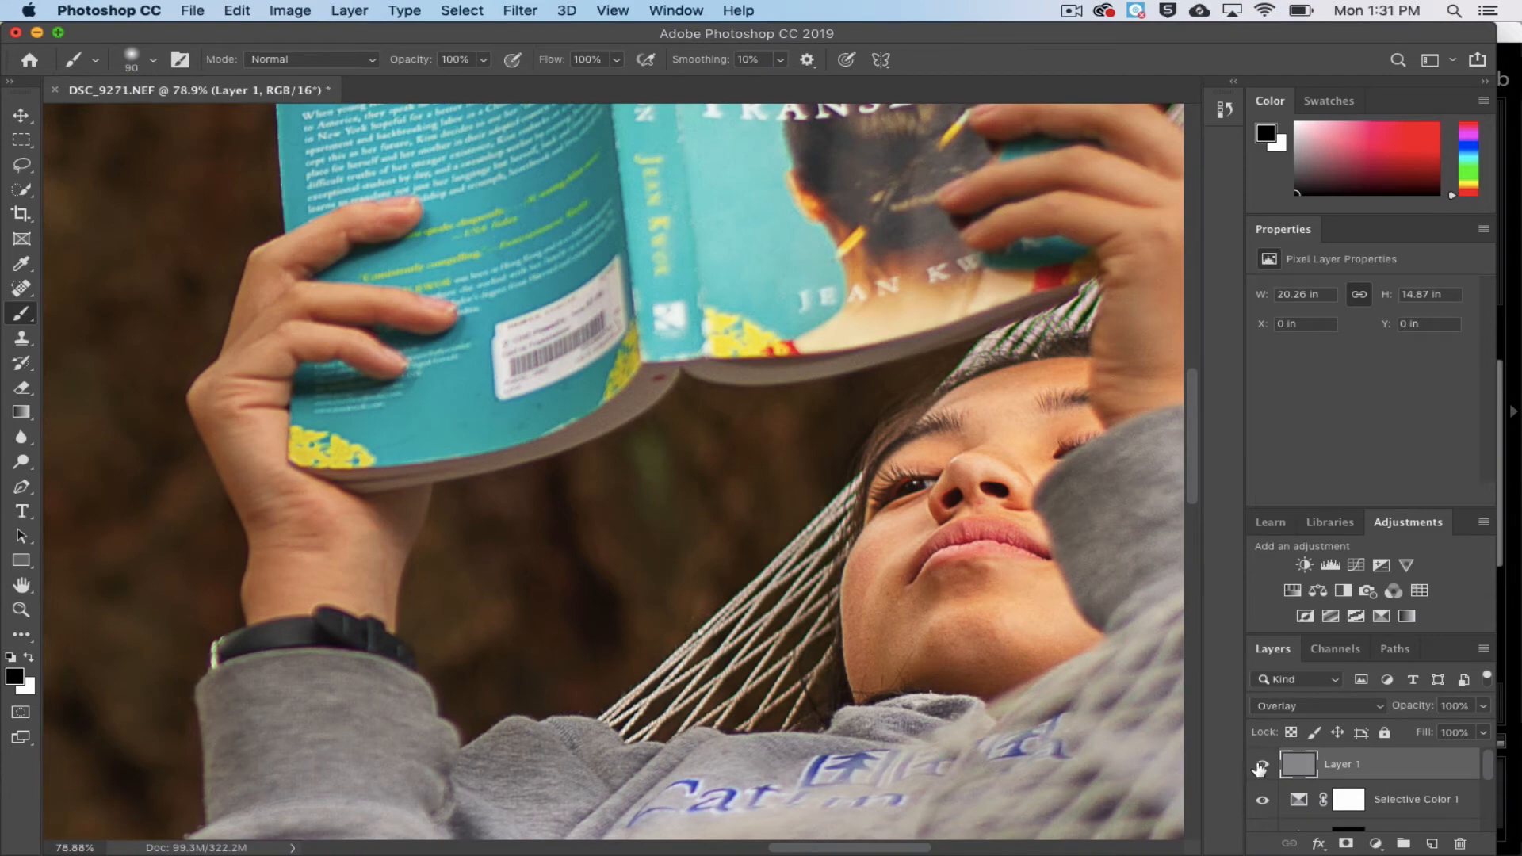
pyautogui.click(1263, 765)
pyautogui.click(1263, 766)
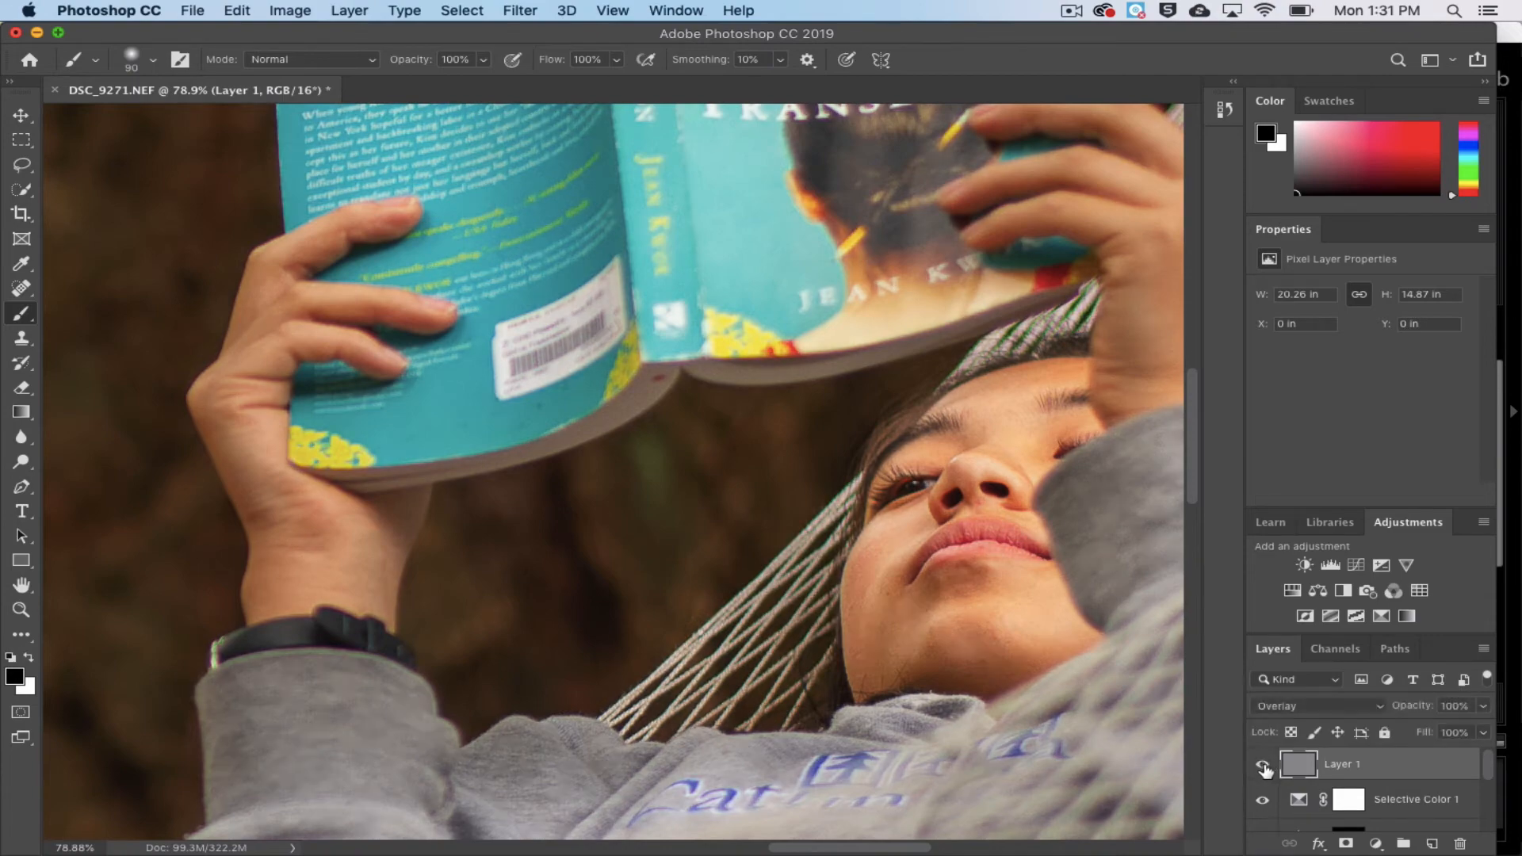
pyautogui.moveTo(881, 521)
pyautogui.mouseDown()
pyautogui.moveTo(787, 491)
pyautogui.moveTo(781, 478)
pyautogui.moveTo(838, 467)
pyautogui.moveTo(786, 455)
pyautogui.mouseUp()
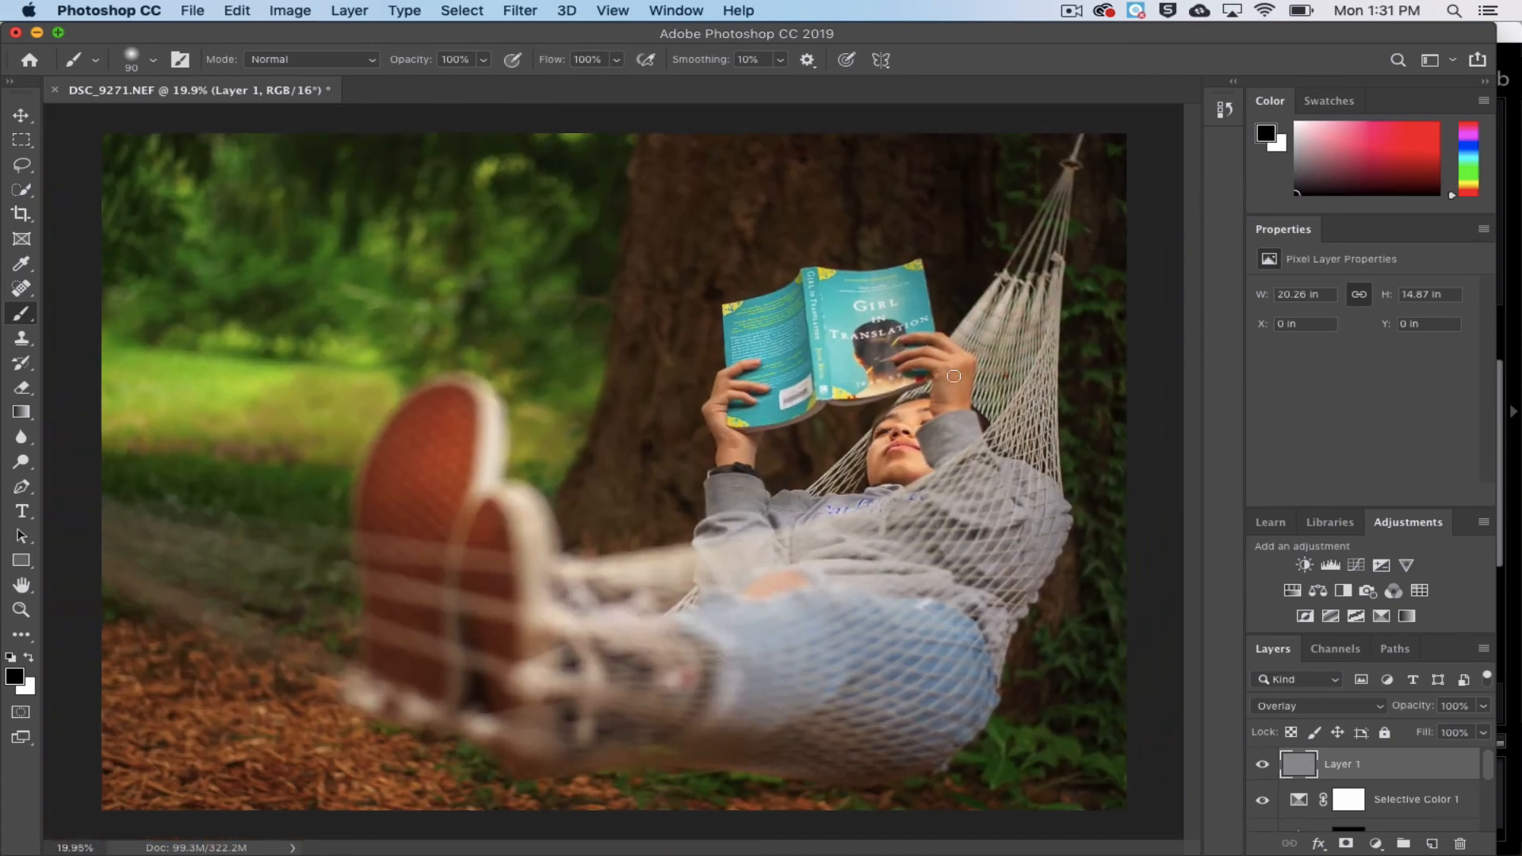
# Stamp all visible layers into another new layer above the High Pass layer.
pyautogui.click(521, 11)
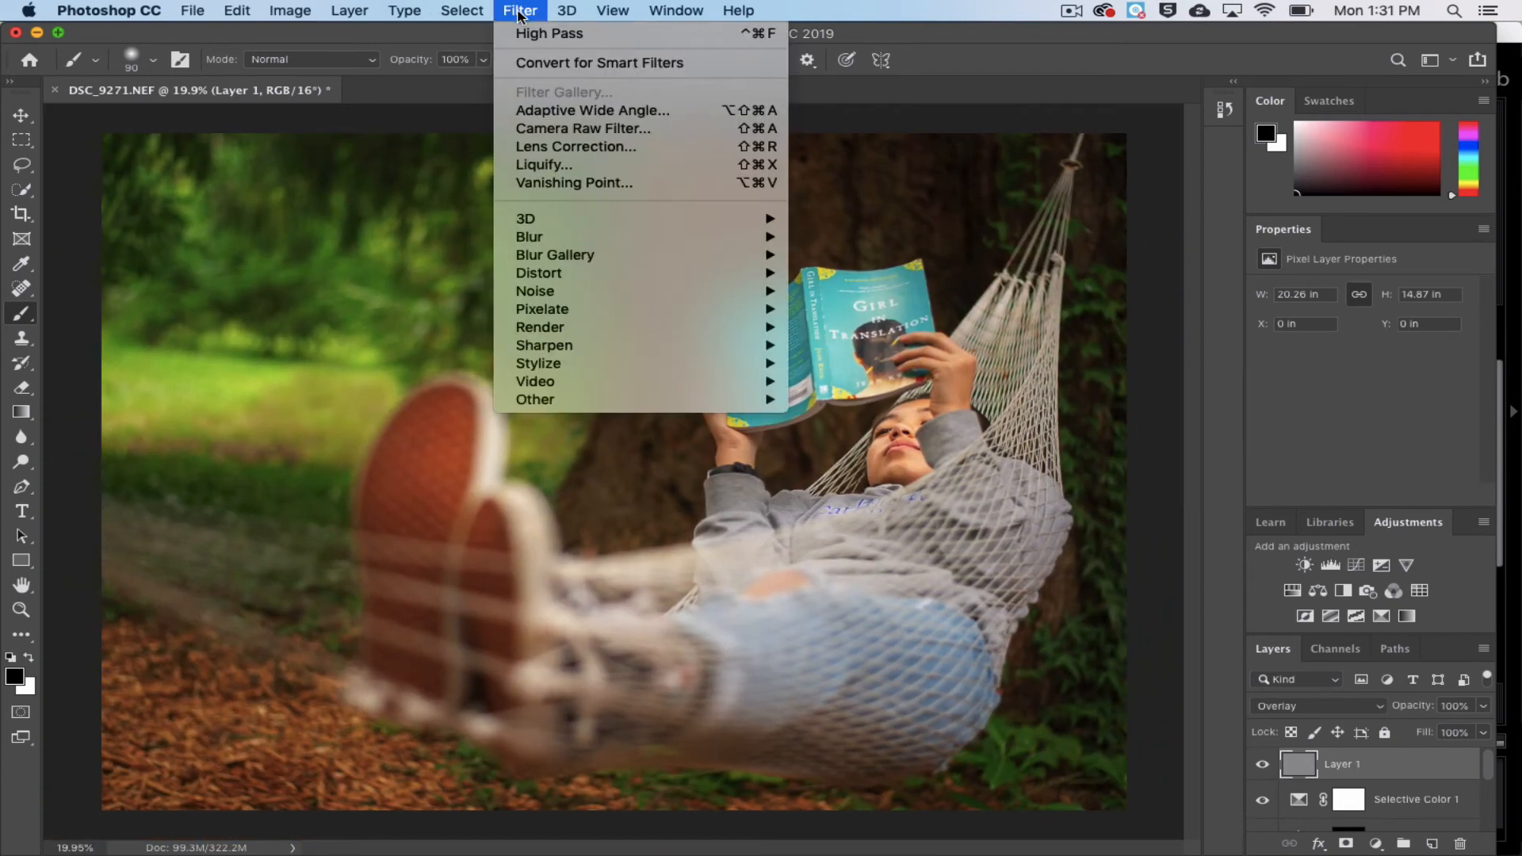
pyautogui.click(521, 11)
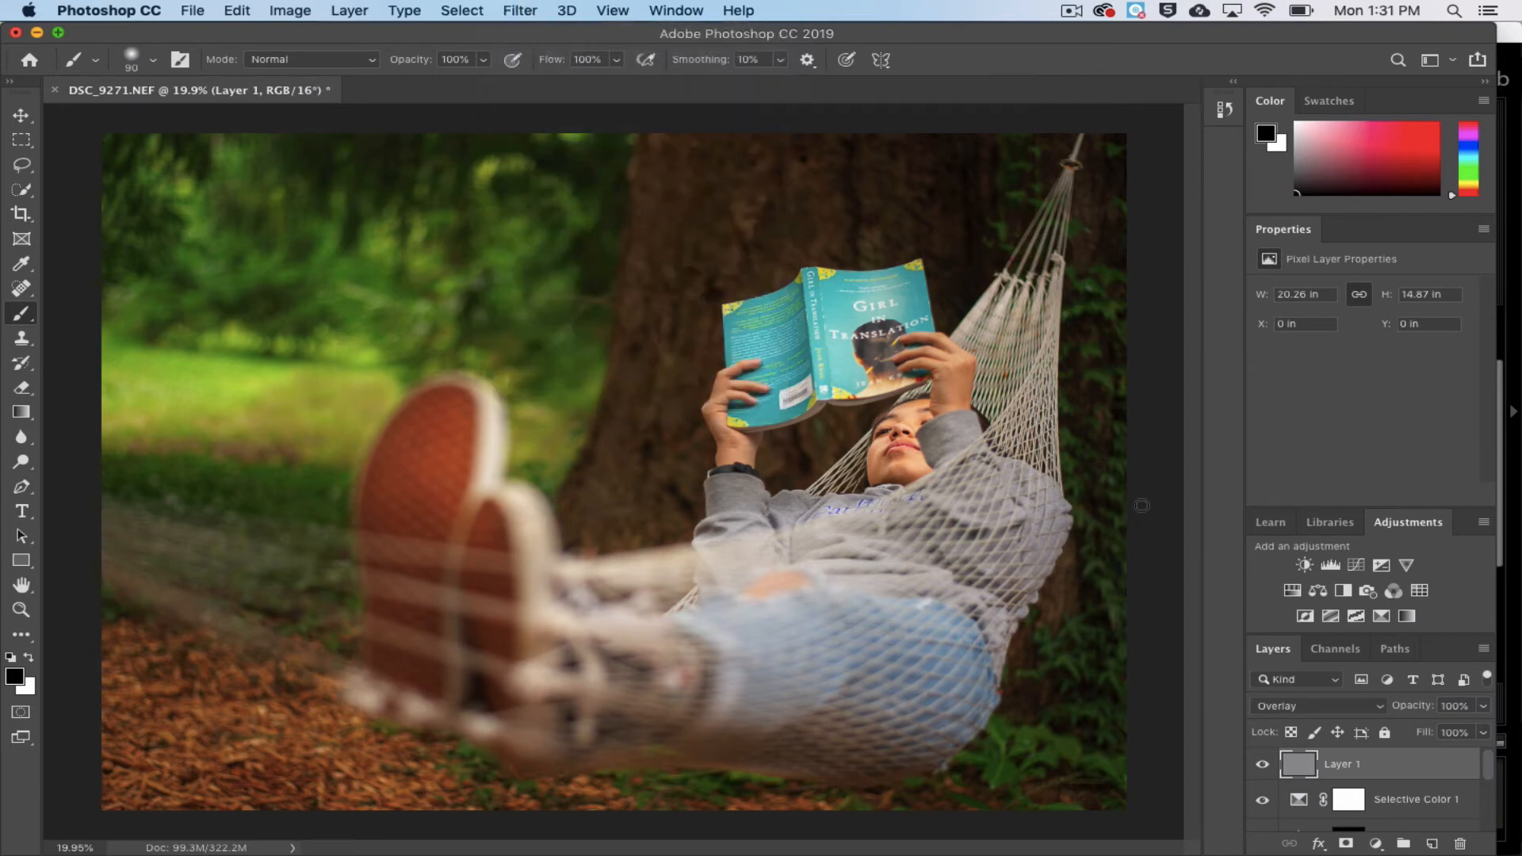
pyautogui.click(1484, 649)
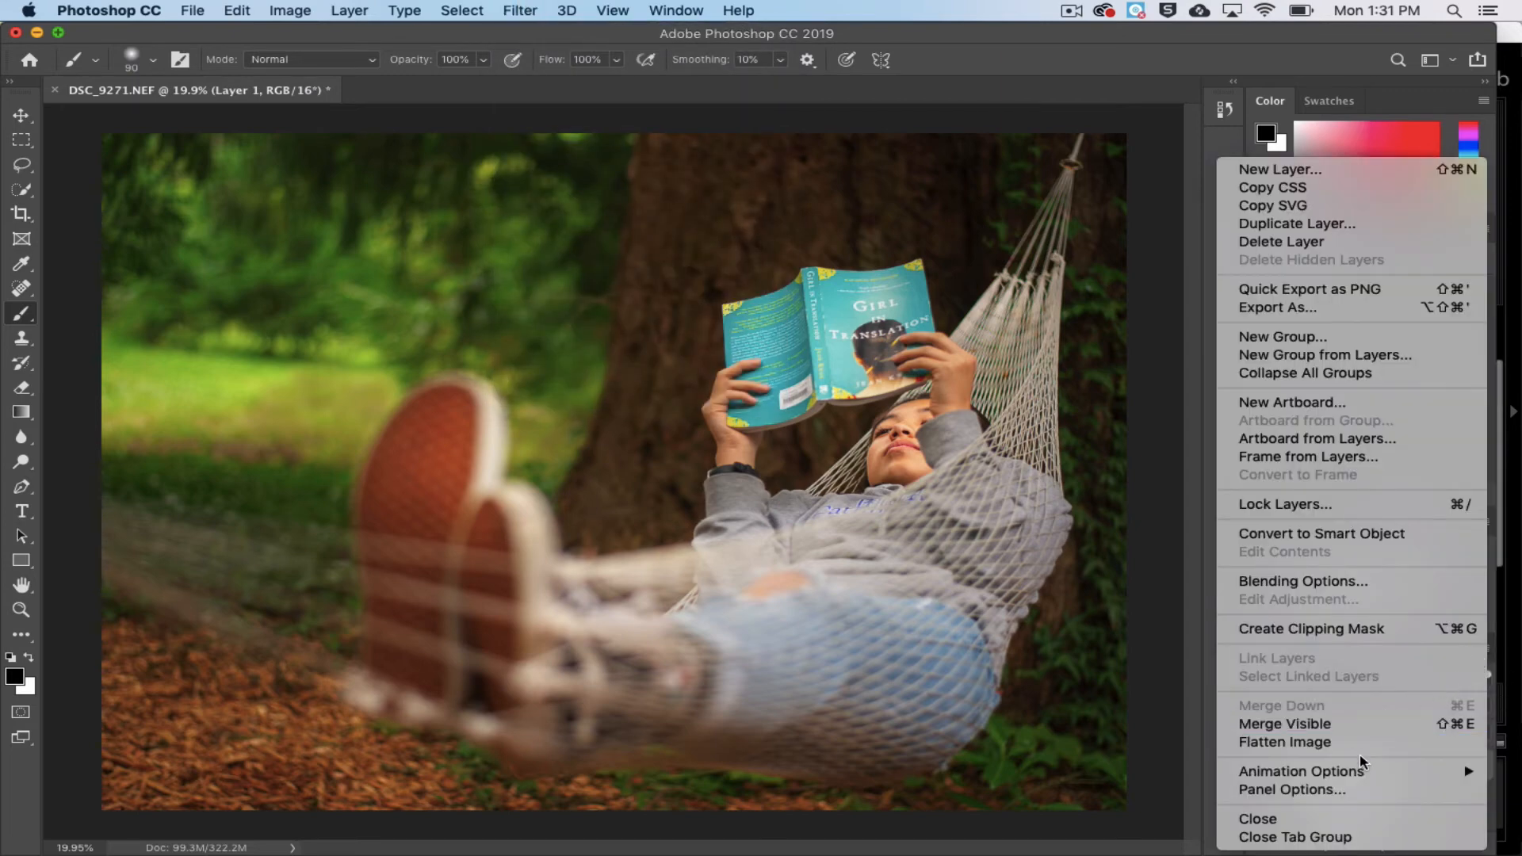
pyautogui.click(1352, 724)
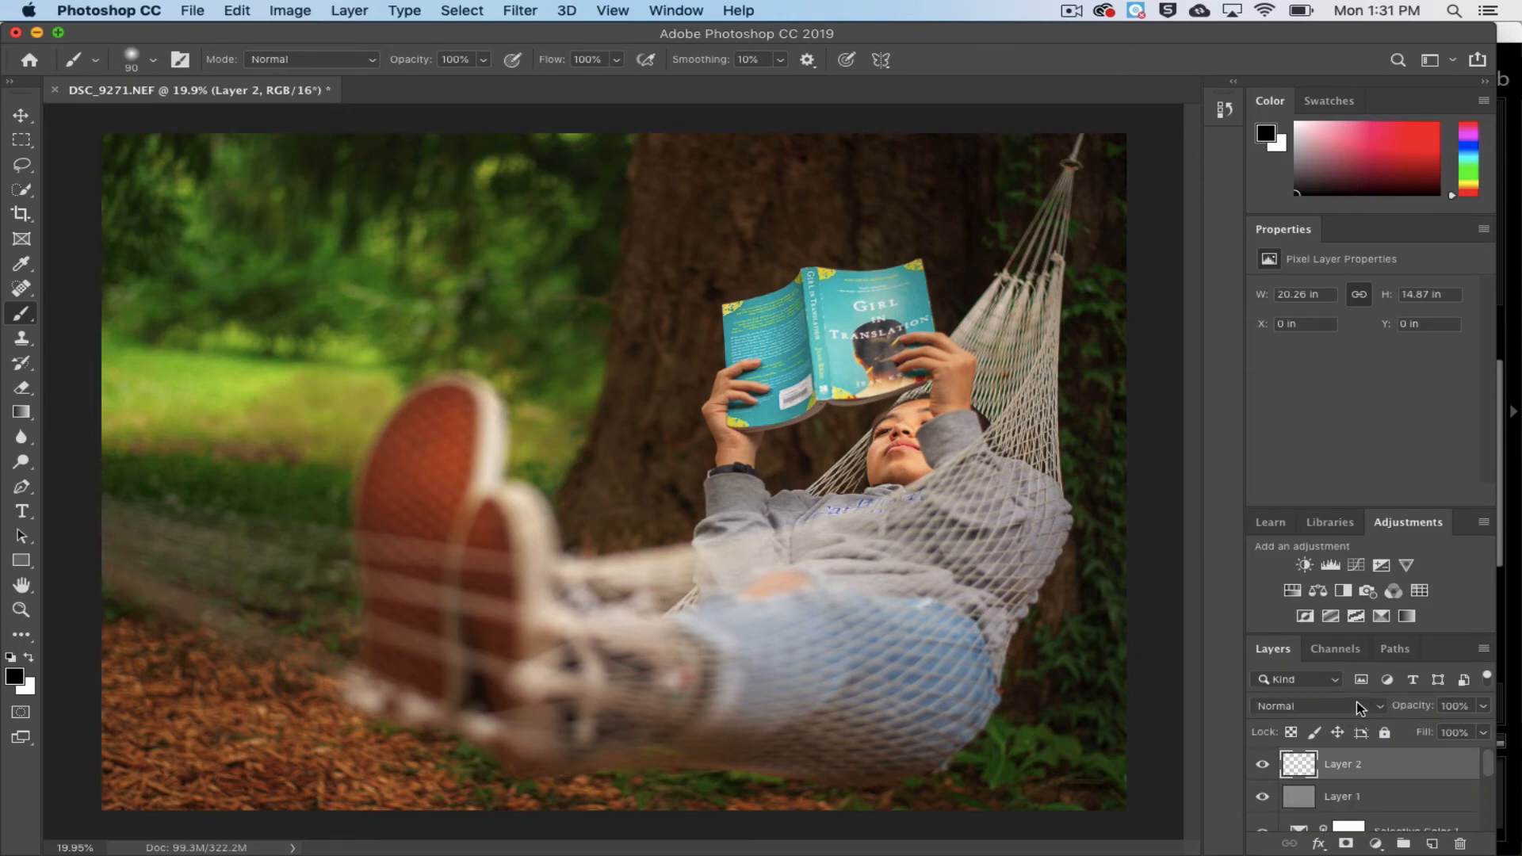
# Start an Unsharp Mask on the top stamped layer and set its threshold to 1 level.
pyautogui.click(513, 10)
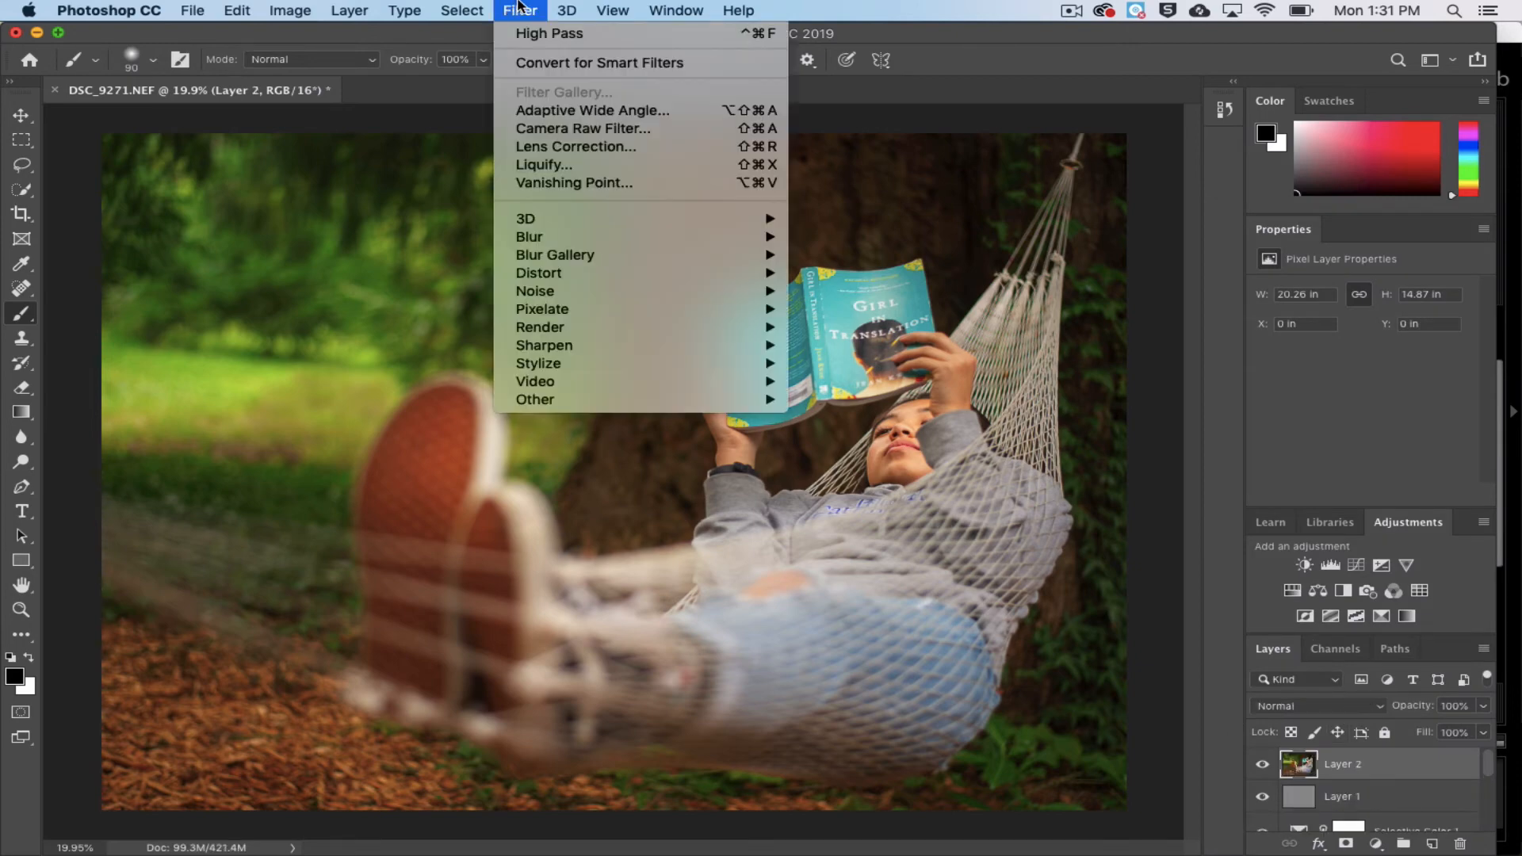
pyautogui.moveTo(573, 349)
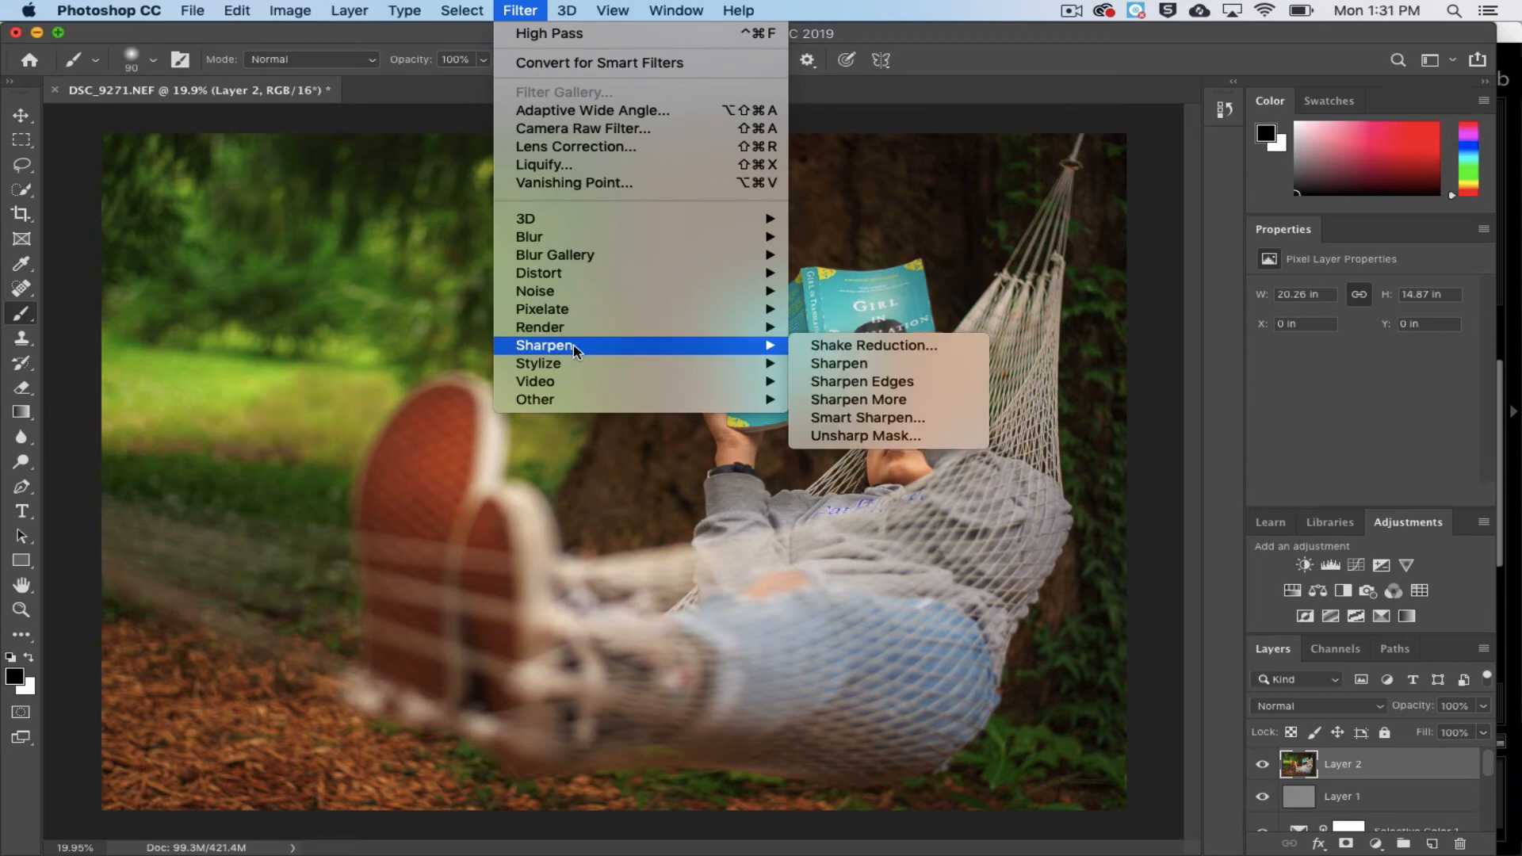
pyautogui.click(845, 436)
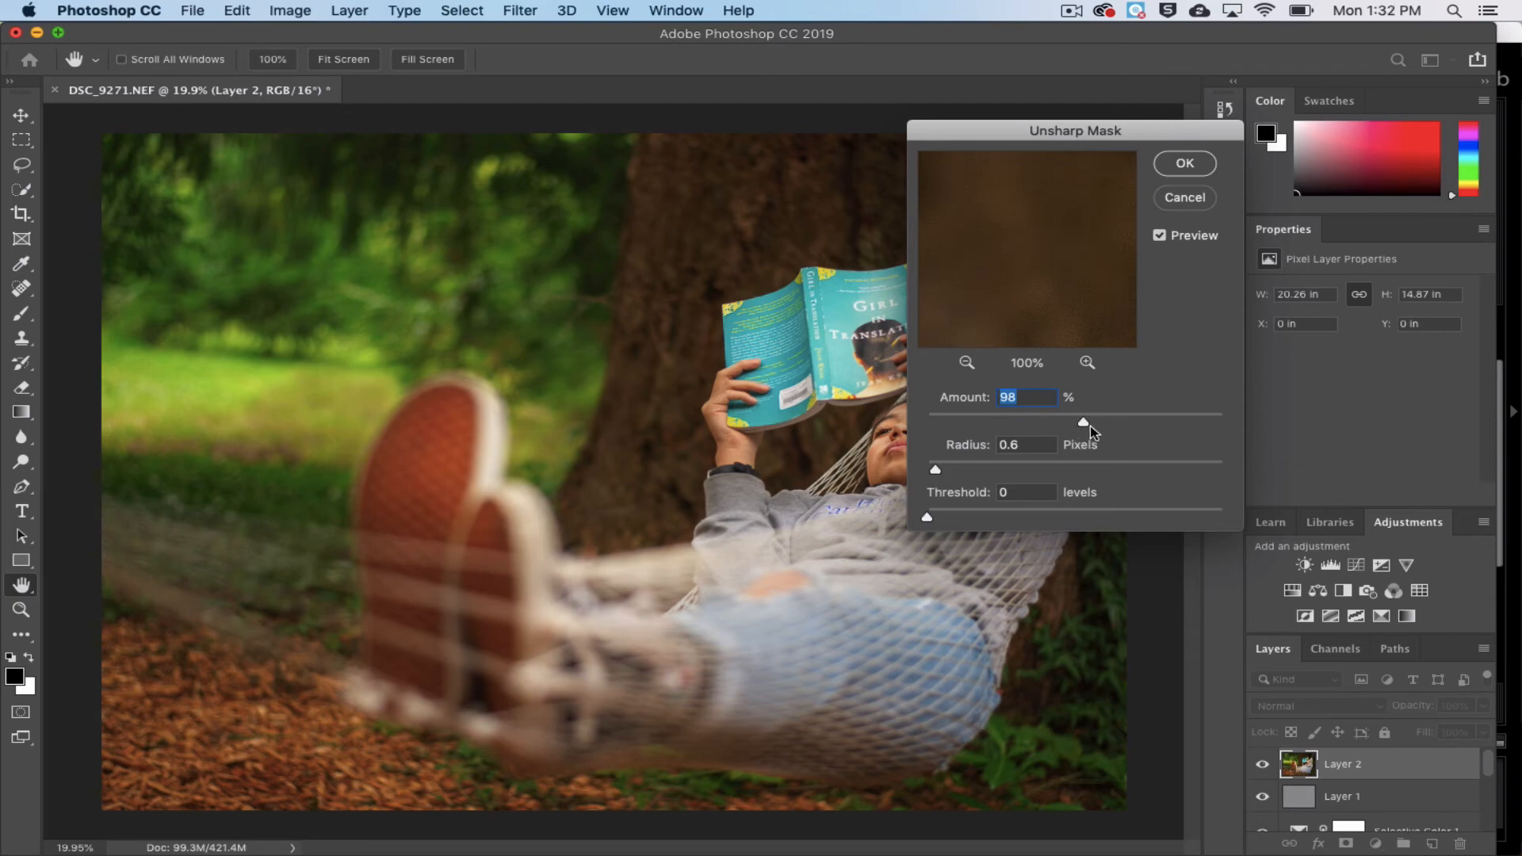
pyautogui.moveTo(1040, 291); pyautogui.dragTo(1007, 221)
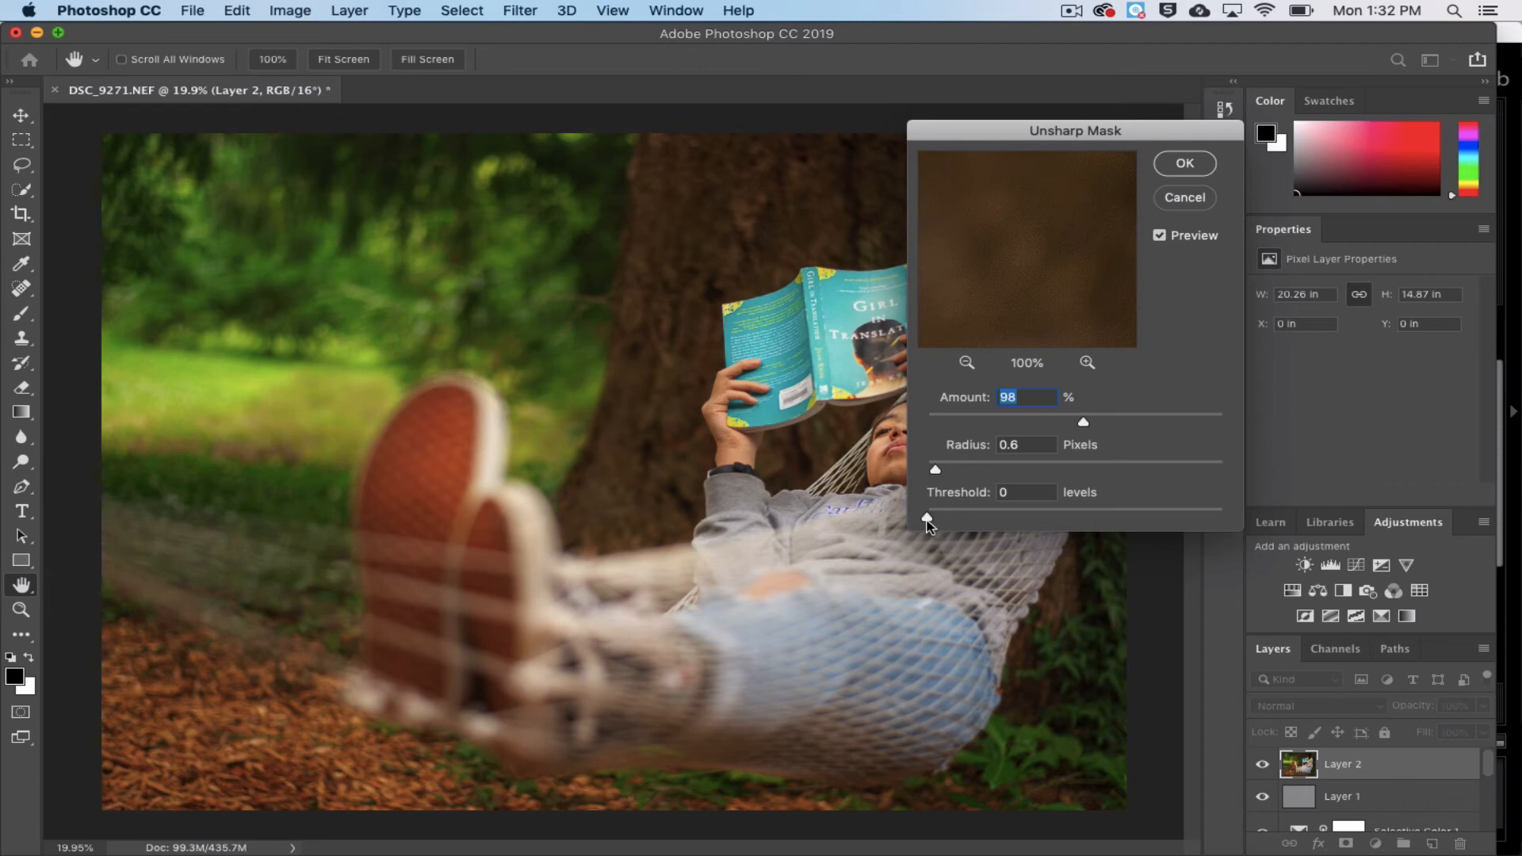
pyautogui.moveTo(926, 519); pyautogui.dragTo(927, 514)
# Compare the book and the hand up close with the Unsharp Mask preview off and on.
pyautogui.moveTo(792, 369); pyautogui.dragTo(904, 363)
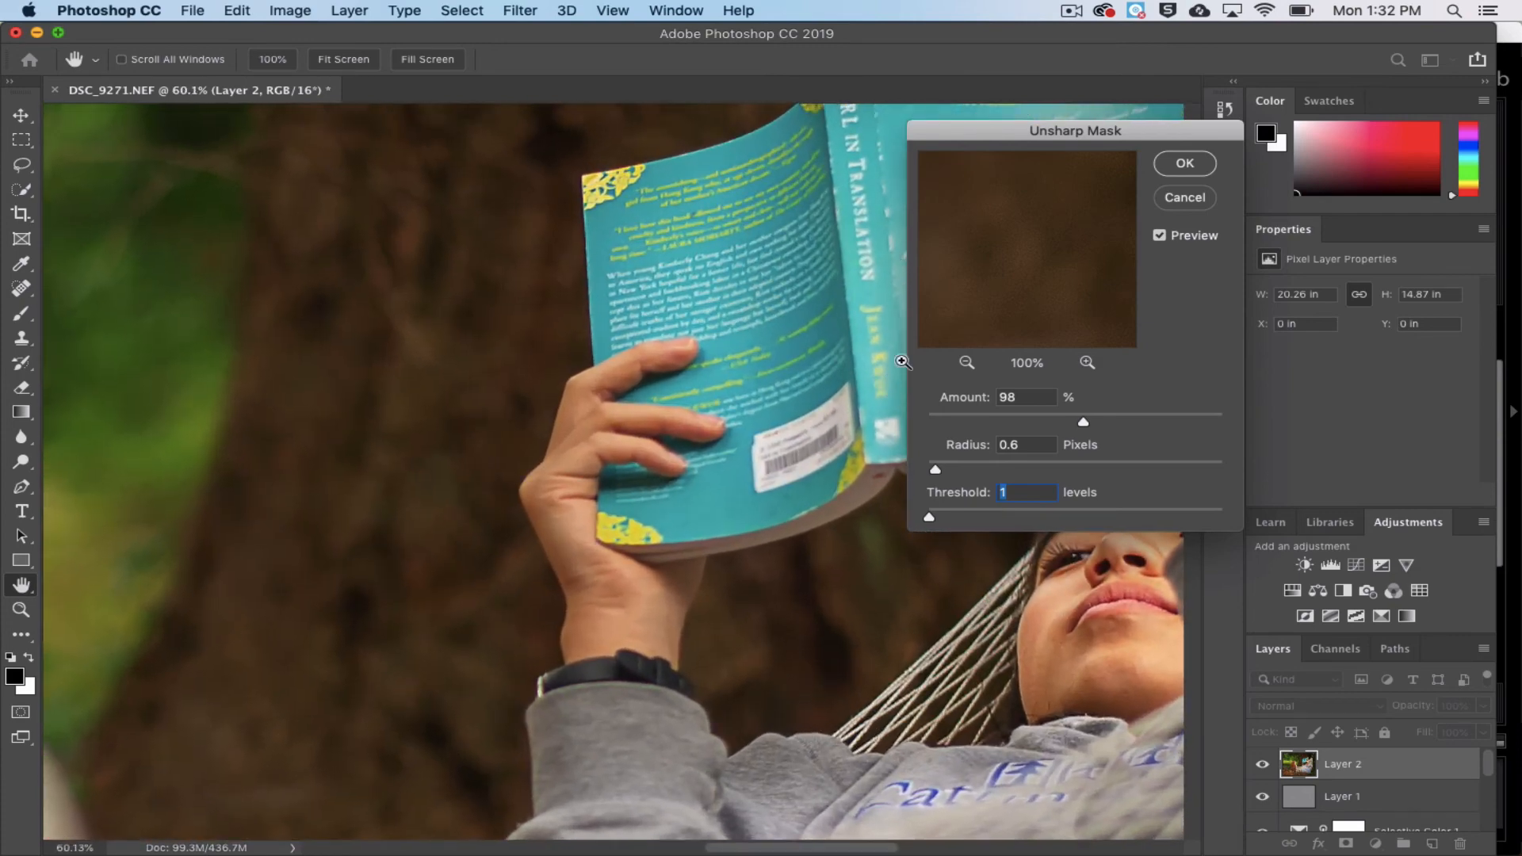
pyautogui.click(1160, 238)
pyautogui.click(1160, 237)
pyautogui.moveTo(674, 419); pyautogui.dragTo(737, 422)
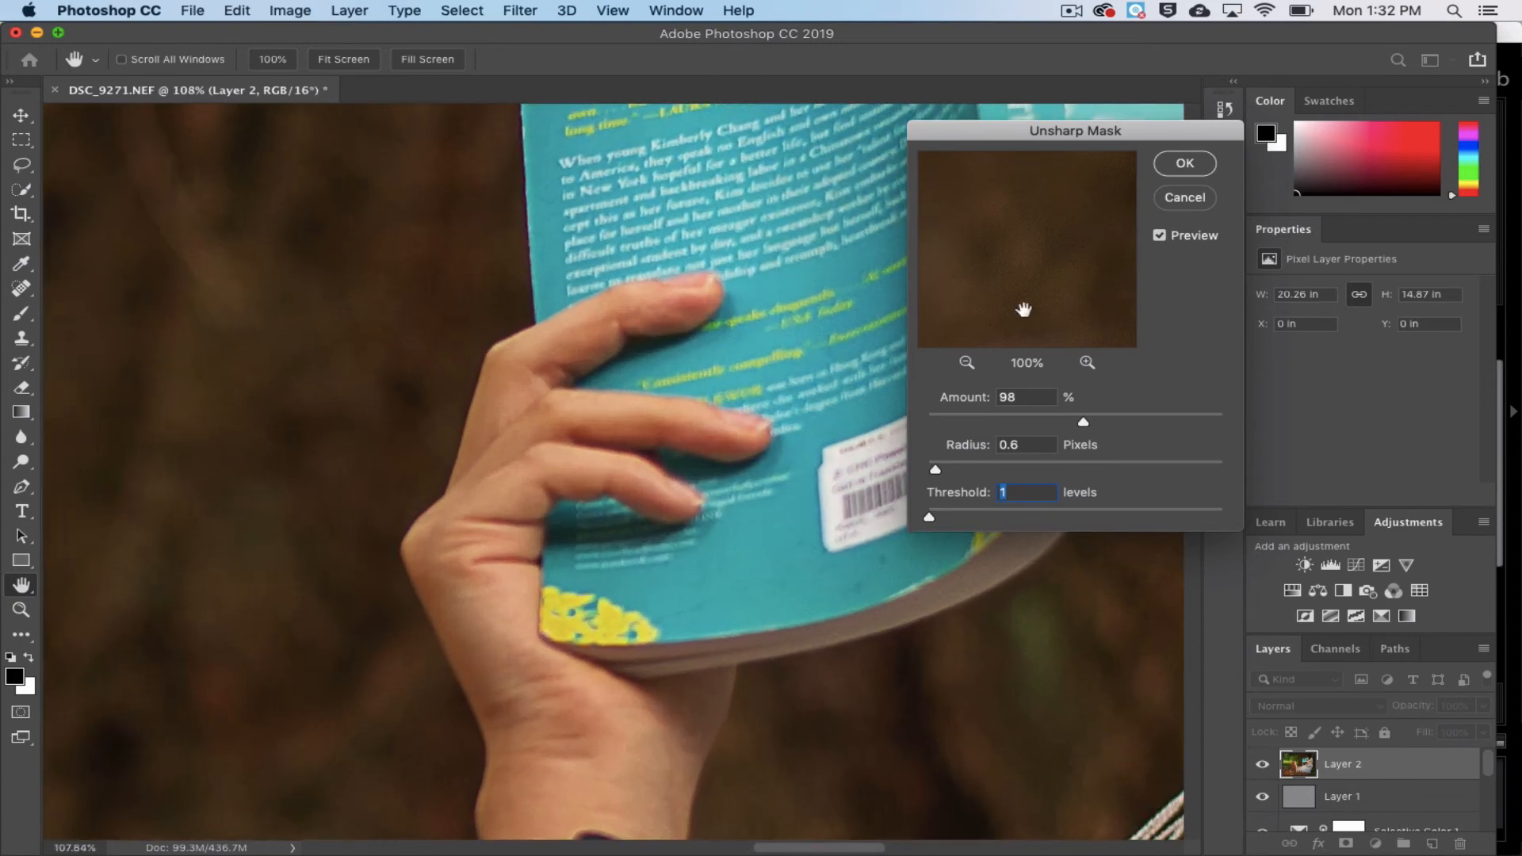
pyautogui.click(1162, 239)
pyautogui.click(1161, 237)
# Try an Unsharp Mask amount of 146%, reduce it somewhat, and apply the filter.
pyautogui.moveTo(1078, 428); pyautogui.dragTo(1126, 423)
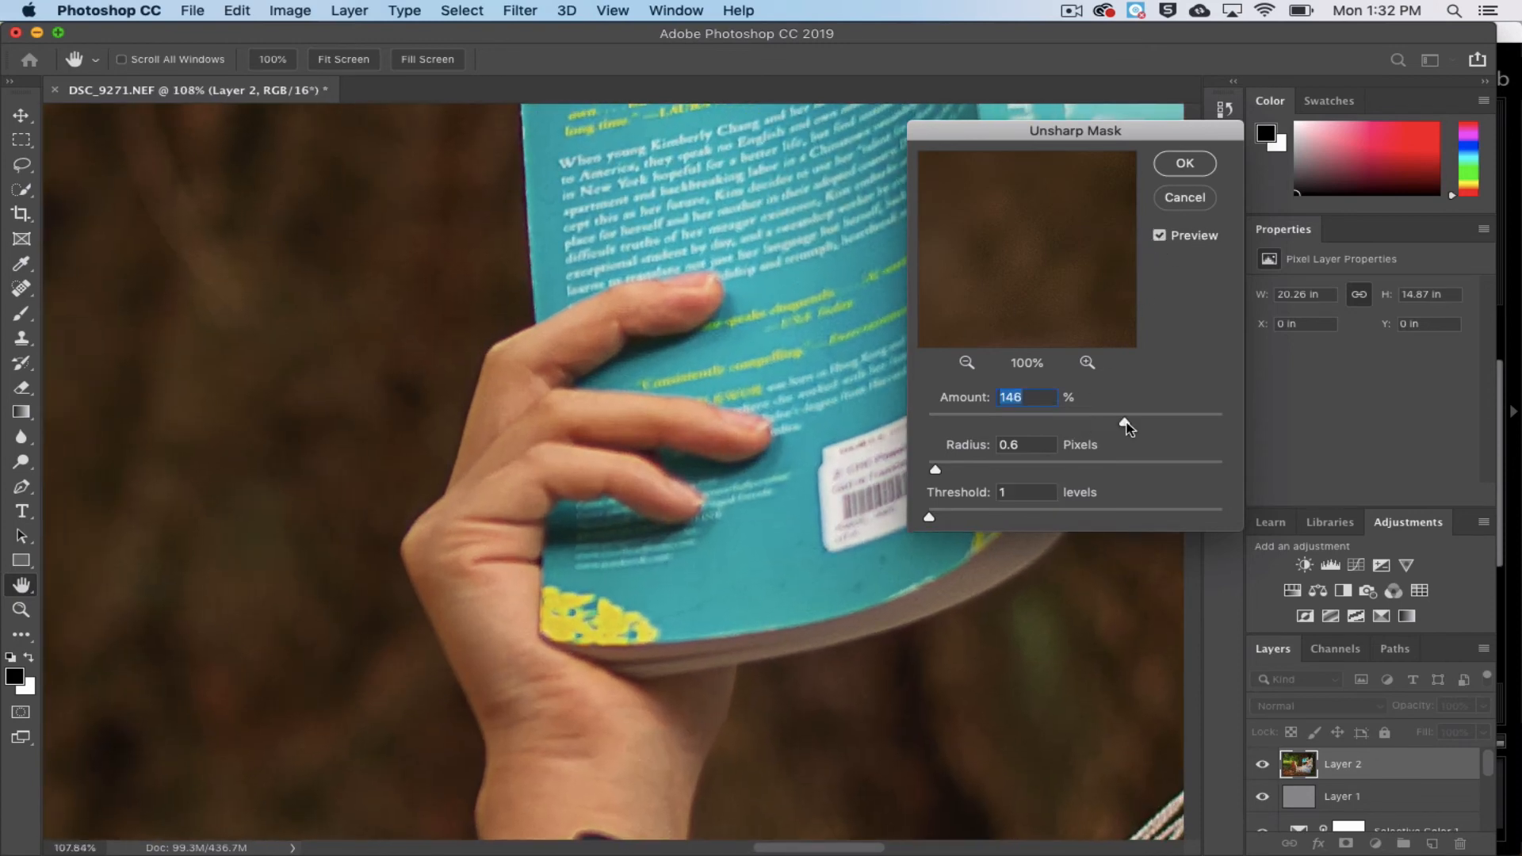
pyautogui.click(1161, 238)
pyautogui.moveTo(1127, 425); pyautogui.dragTo(1101, 423)
pyautogui.click(1183, 164)
# Open the legacy Save for Web export for the whole photo and check the JPEG's file name and destination without saving.
pyautogui.press('b')
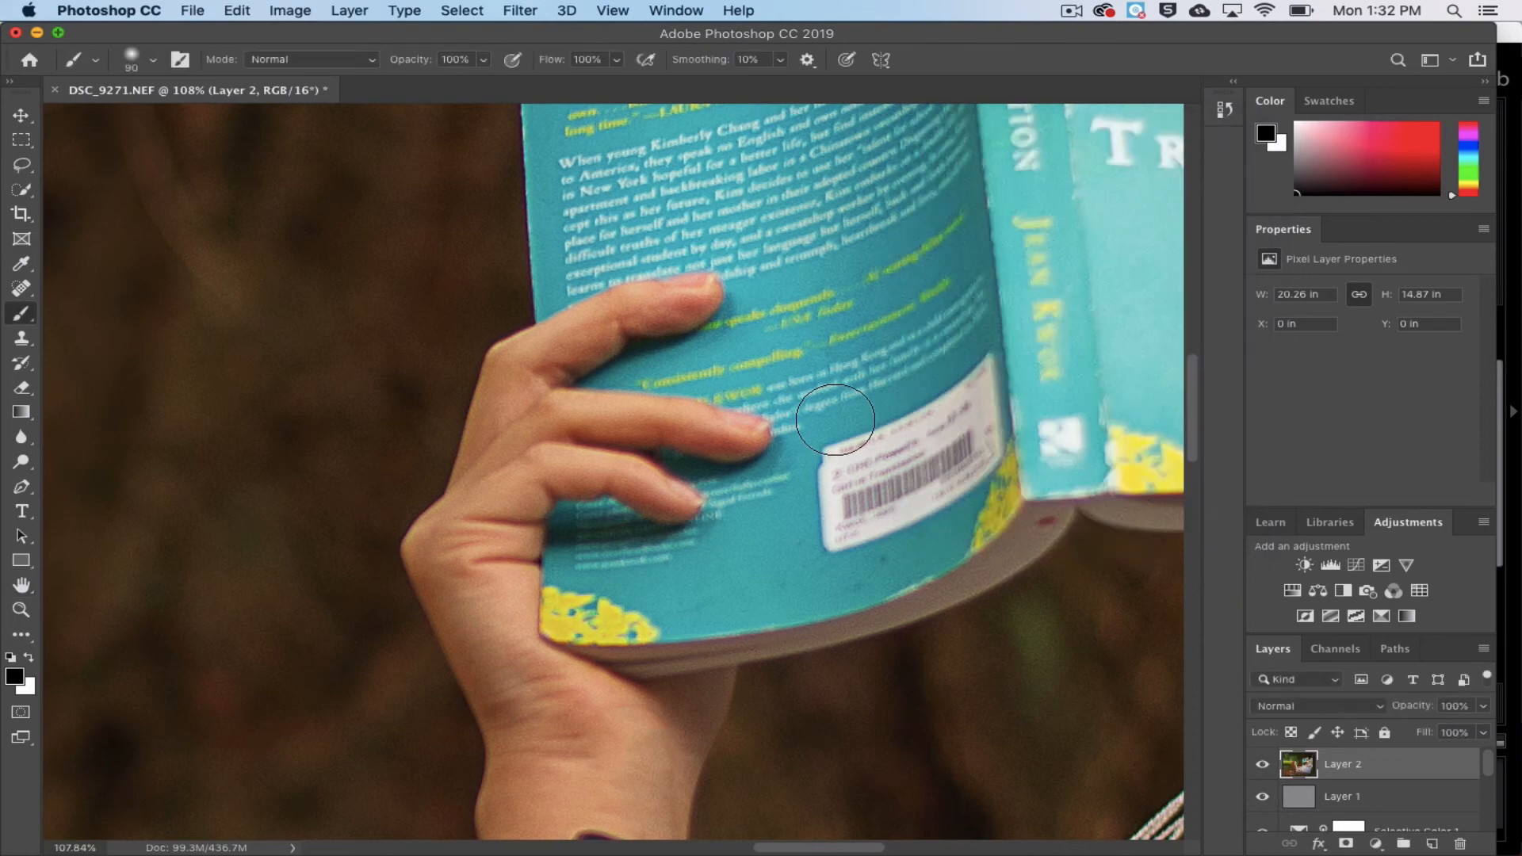
pyautogui.press('super+0')
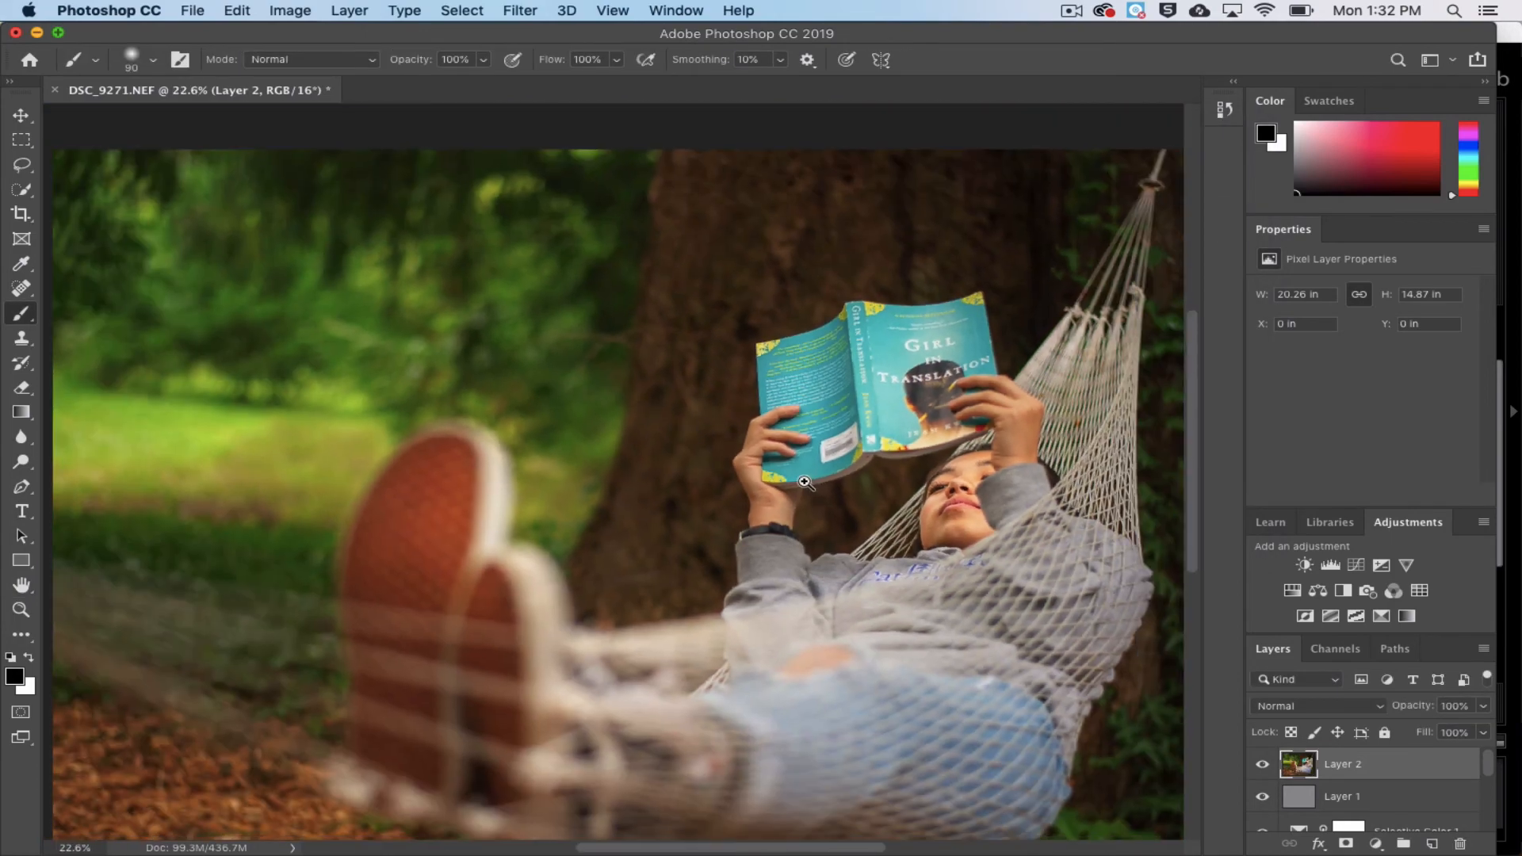
pyautogui.moveTo(805, 482); pyautogui.dragTo(801, 479)
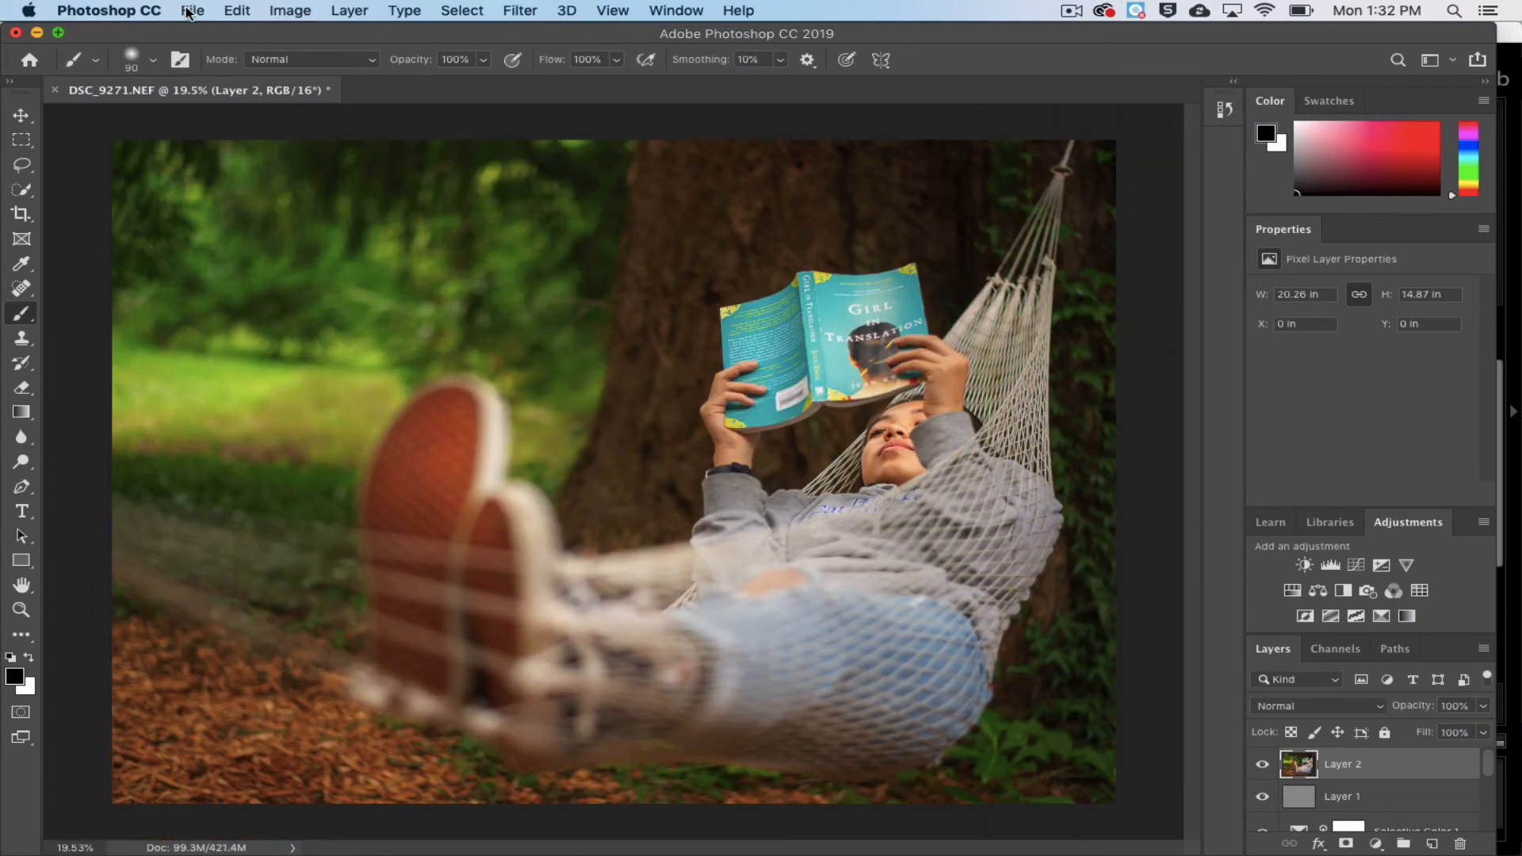
pyautogui.click(189, 11)
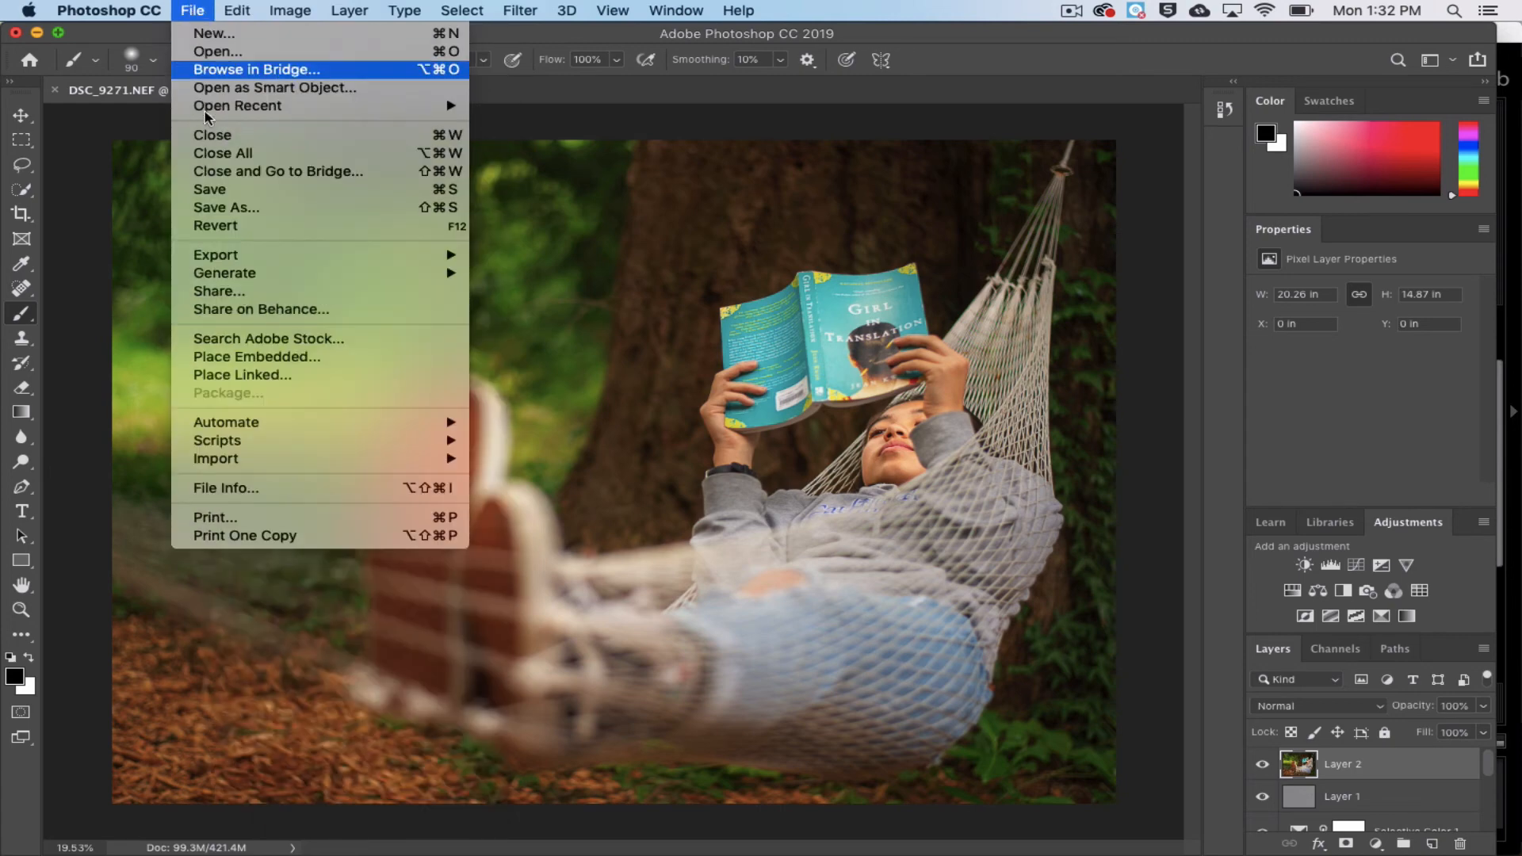
pyautogui.moveTo(458, 258)
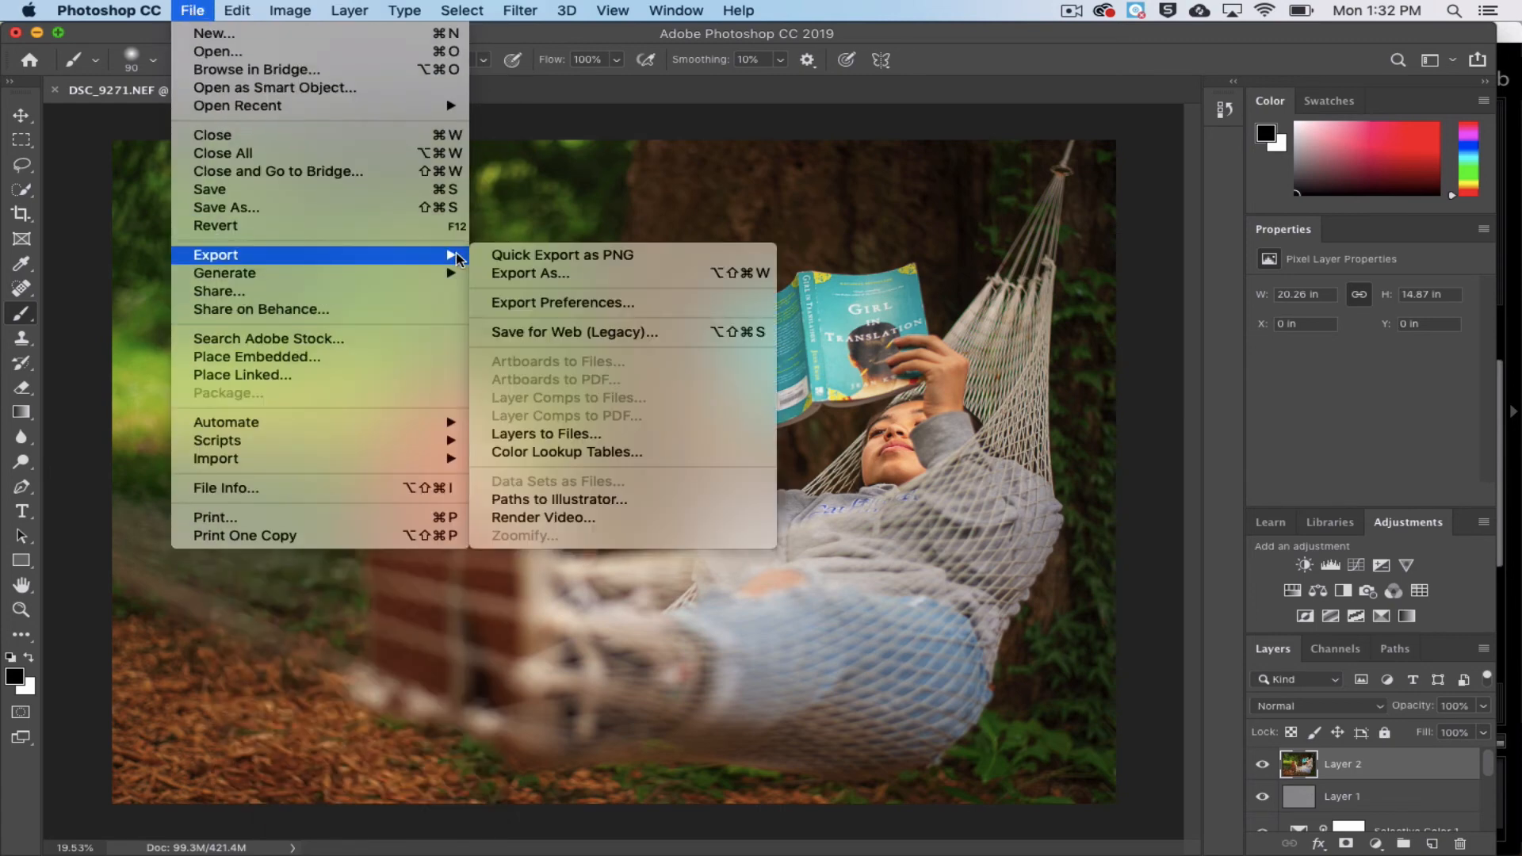
pyautogui.click(515, 333)
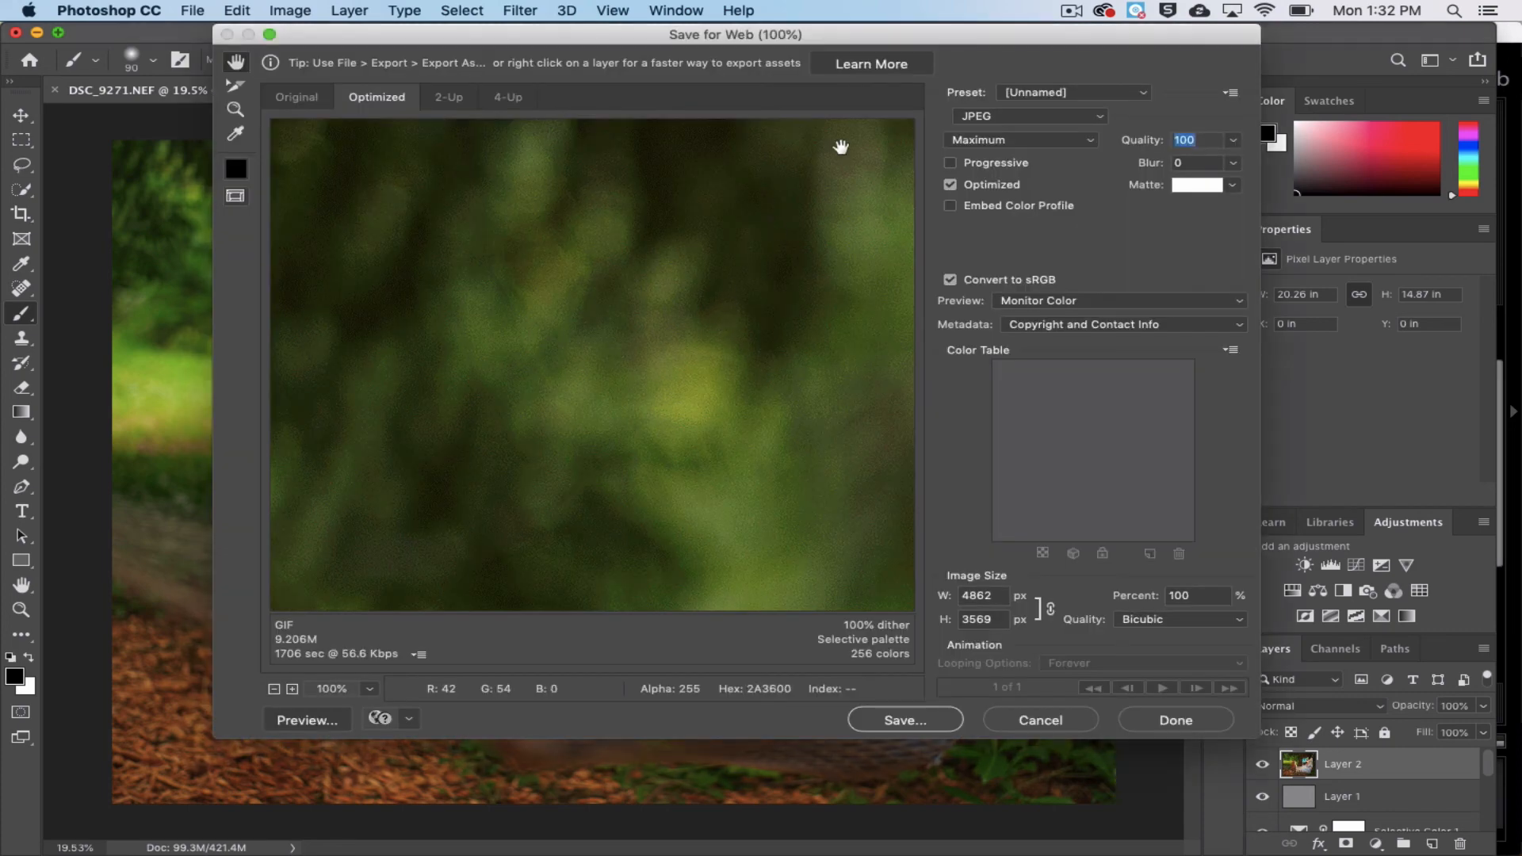
pyautogui.moveTo(875, 31); pyautogui.dragTo(835, 31)
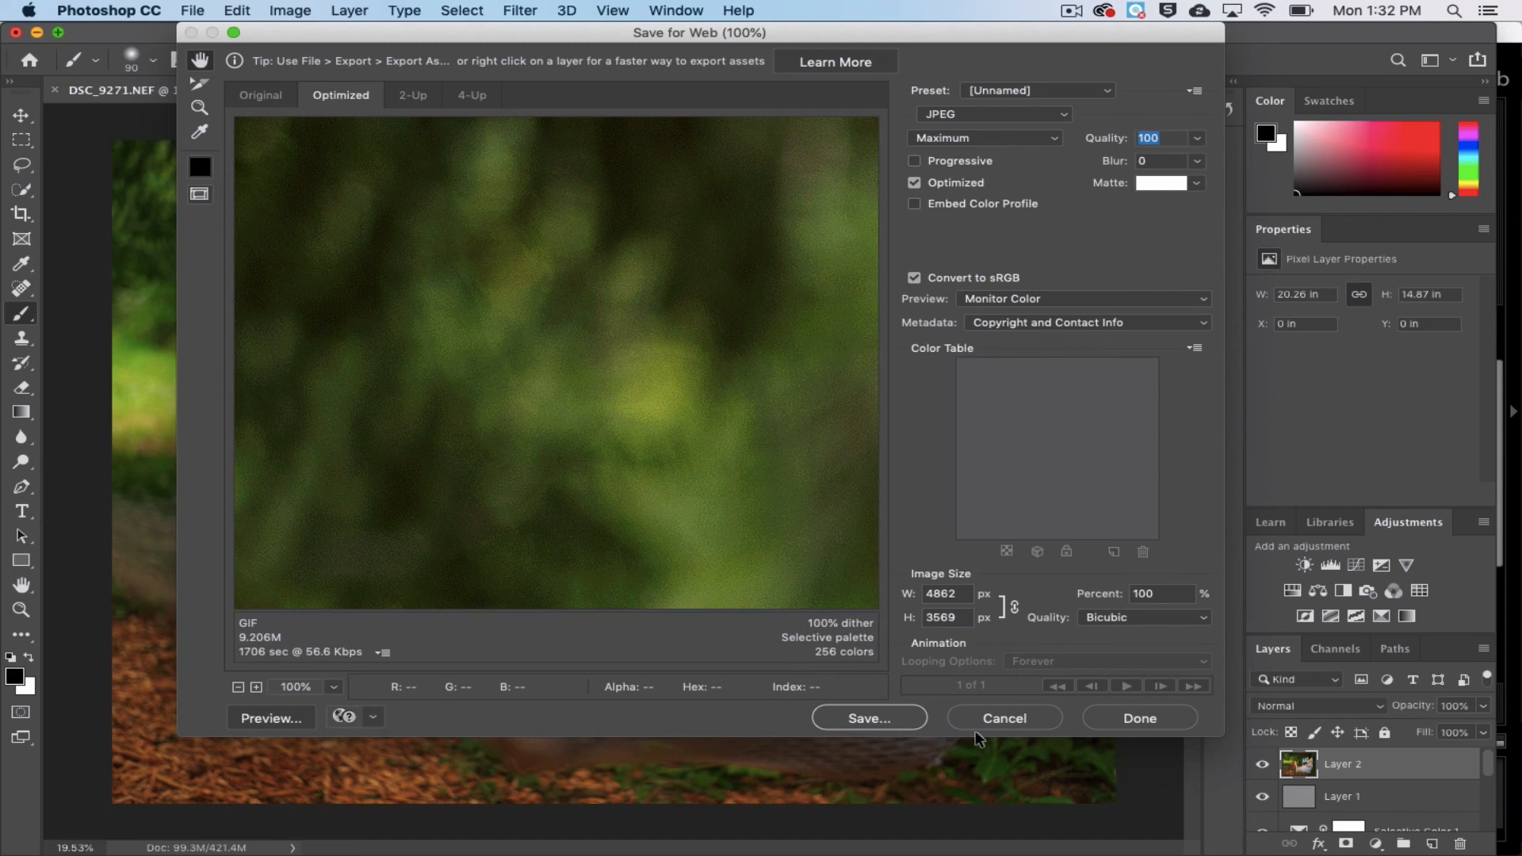
pyautogui.click(875, 715)
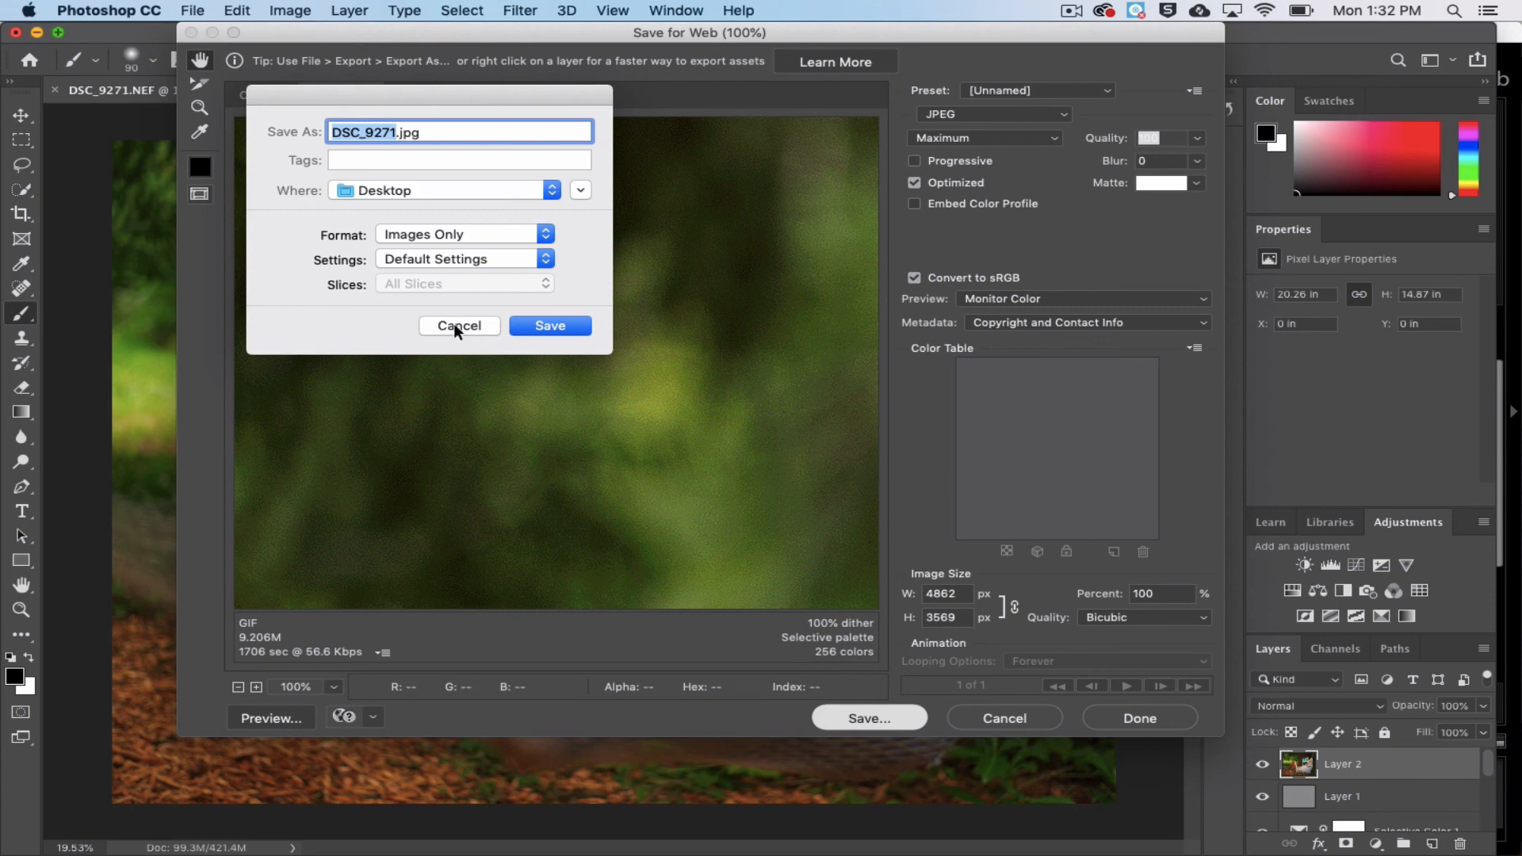
pyautogui.click(459, 326)
# Set the exported image's width to 1000 px and review the file-saving options, cancelling without saving.
pyautogui.click(963, 593)
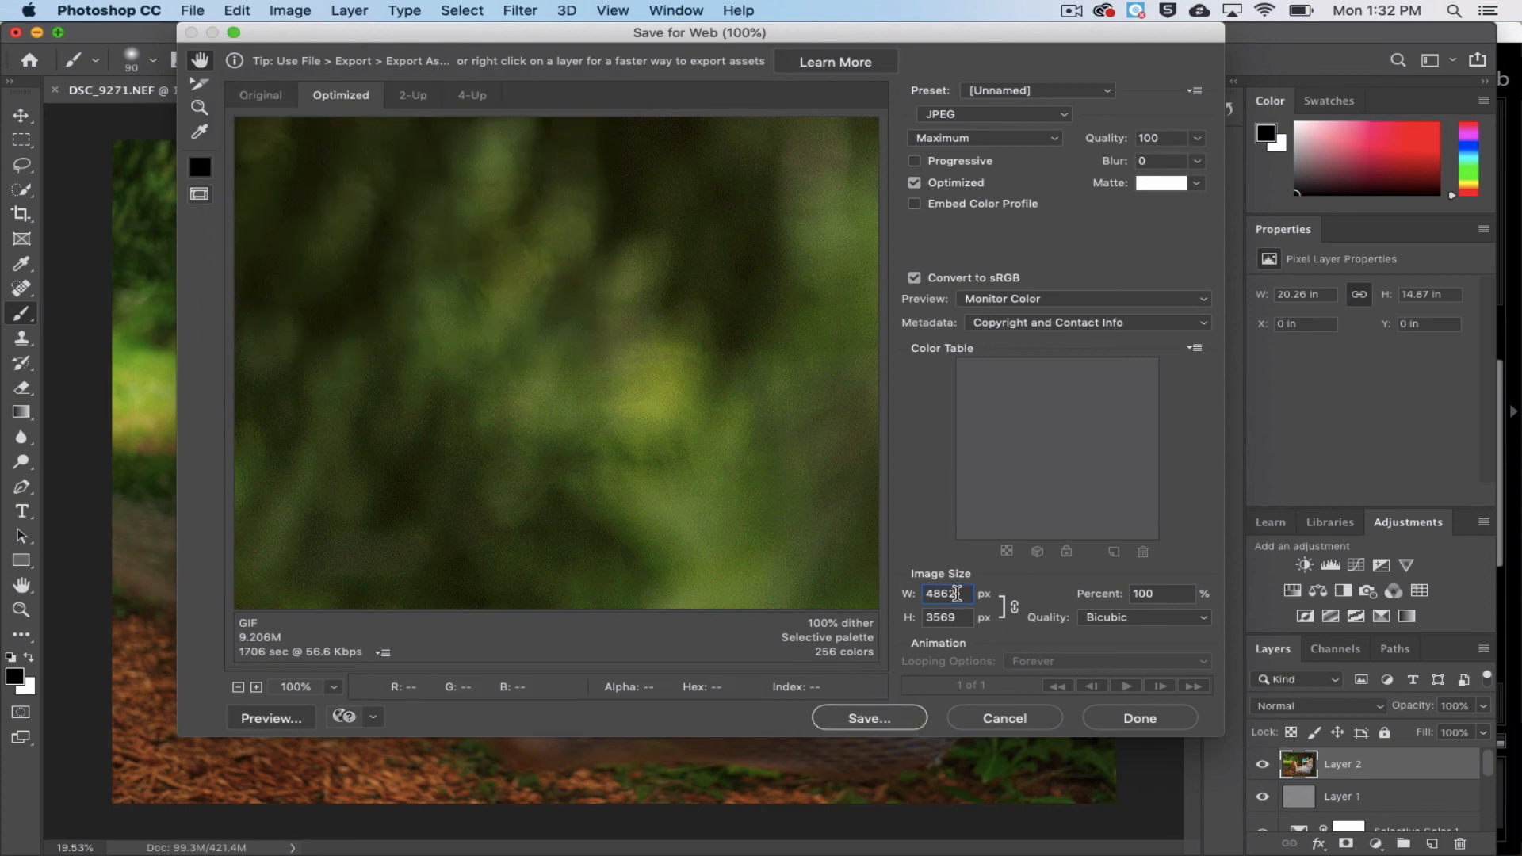
pyautogui.doubleClick(956, 594)
pyautogui.write('1000')
pyautogui.click(872, 722)
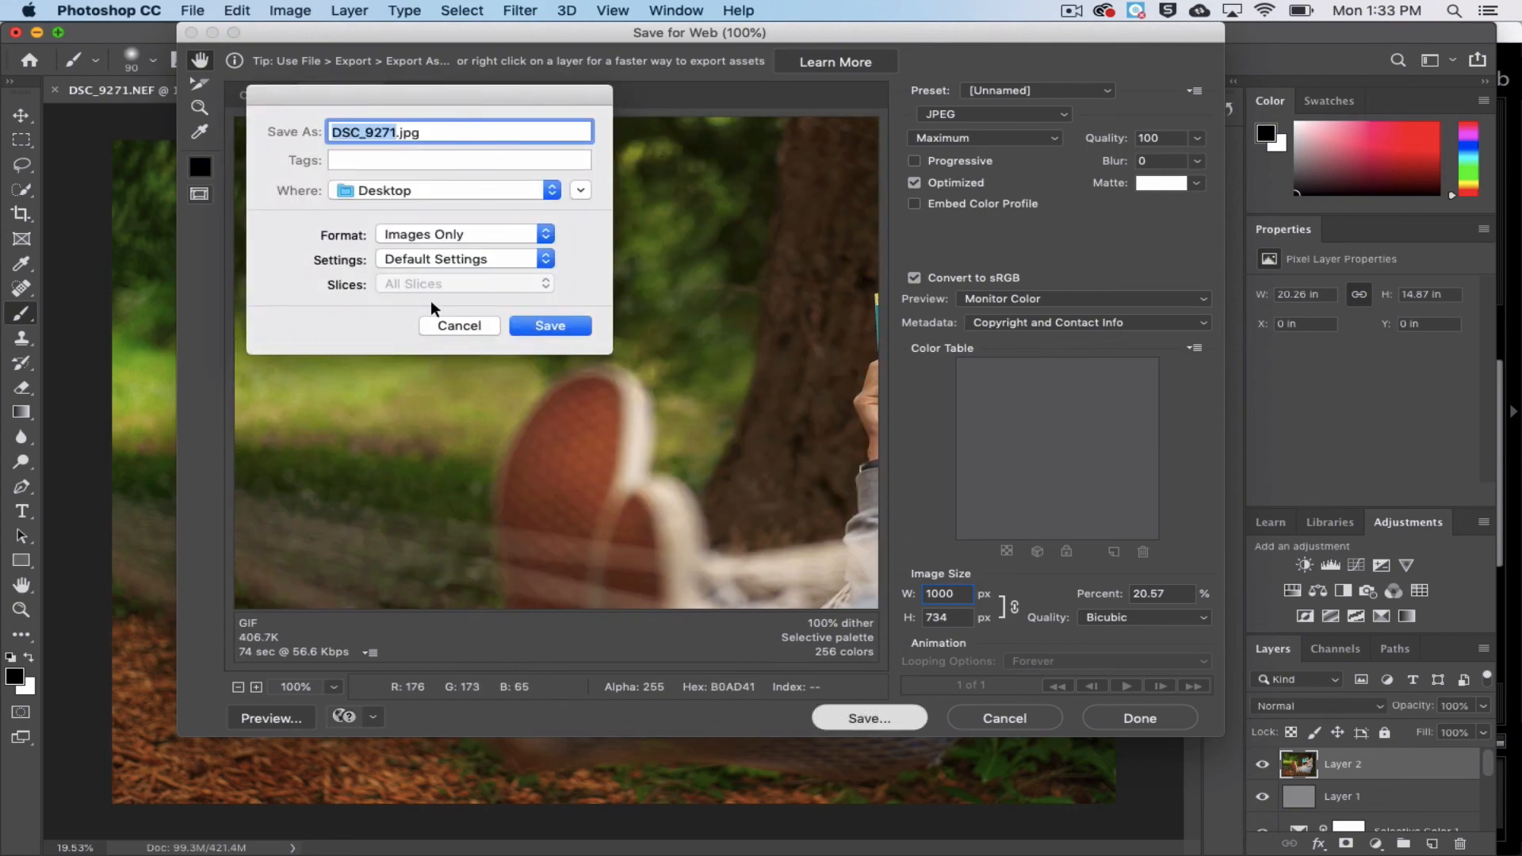
pyautogui.click(459, 325)
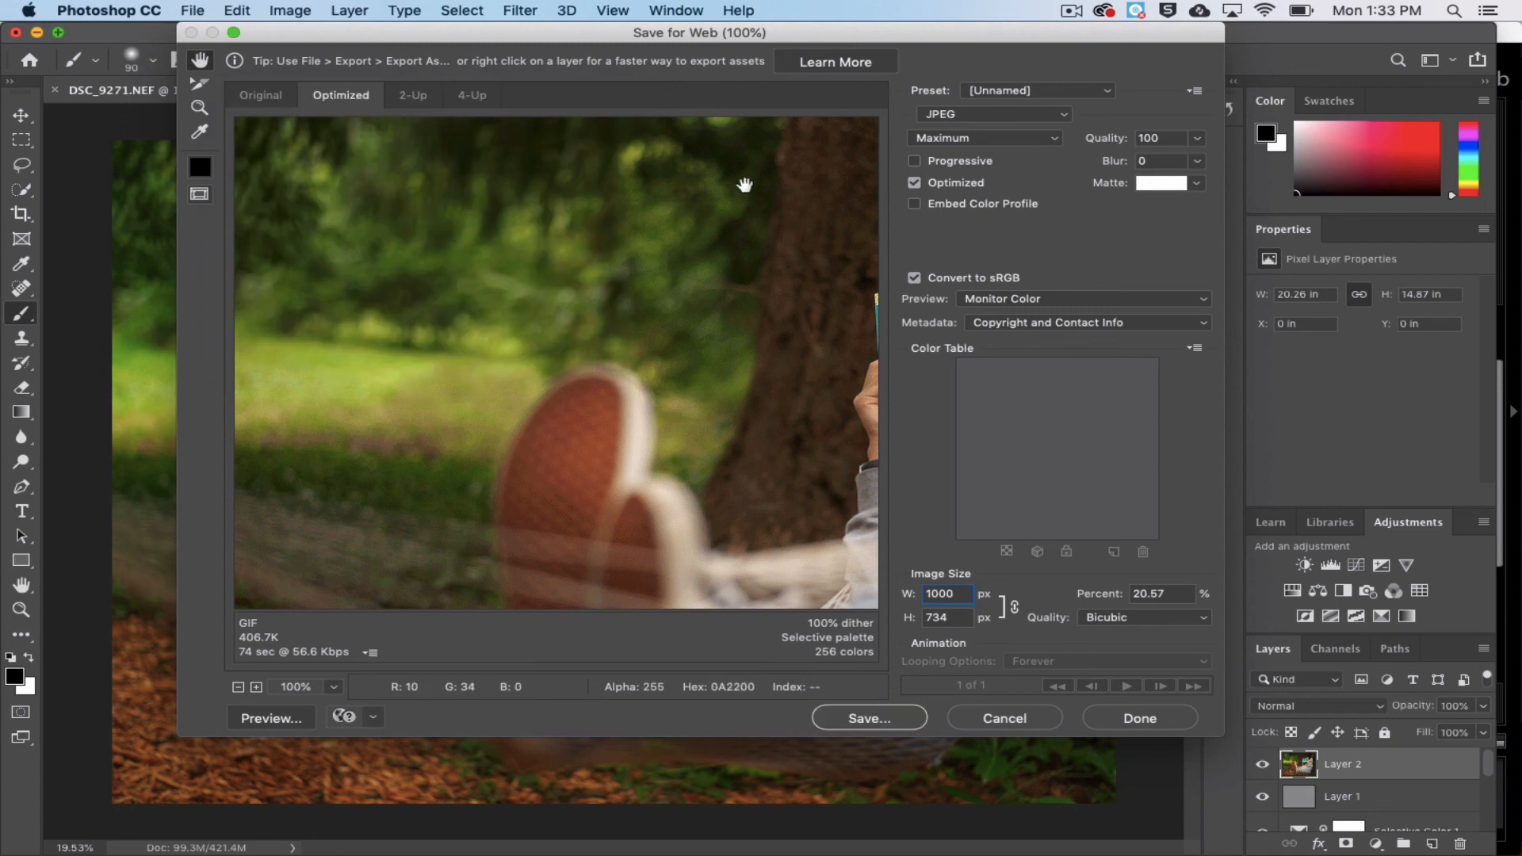